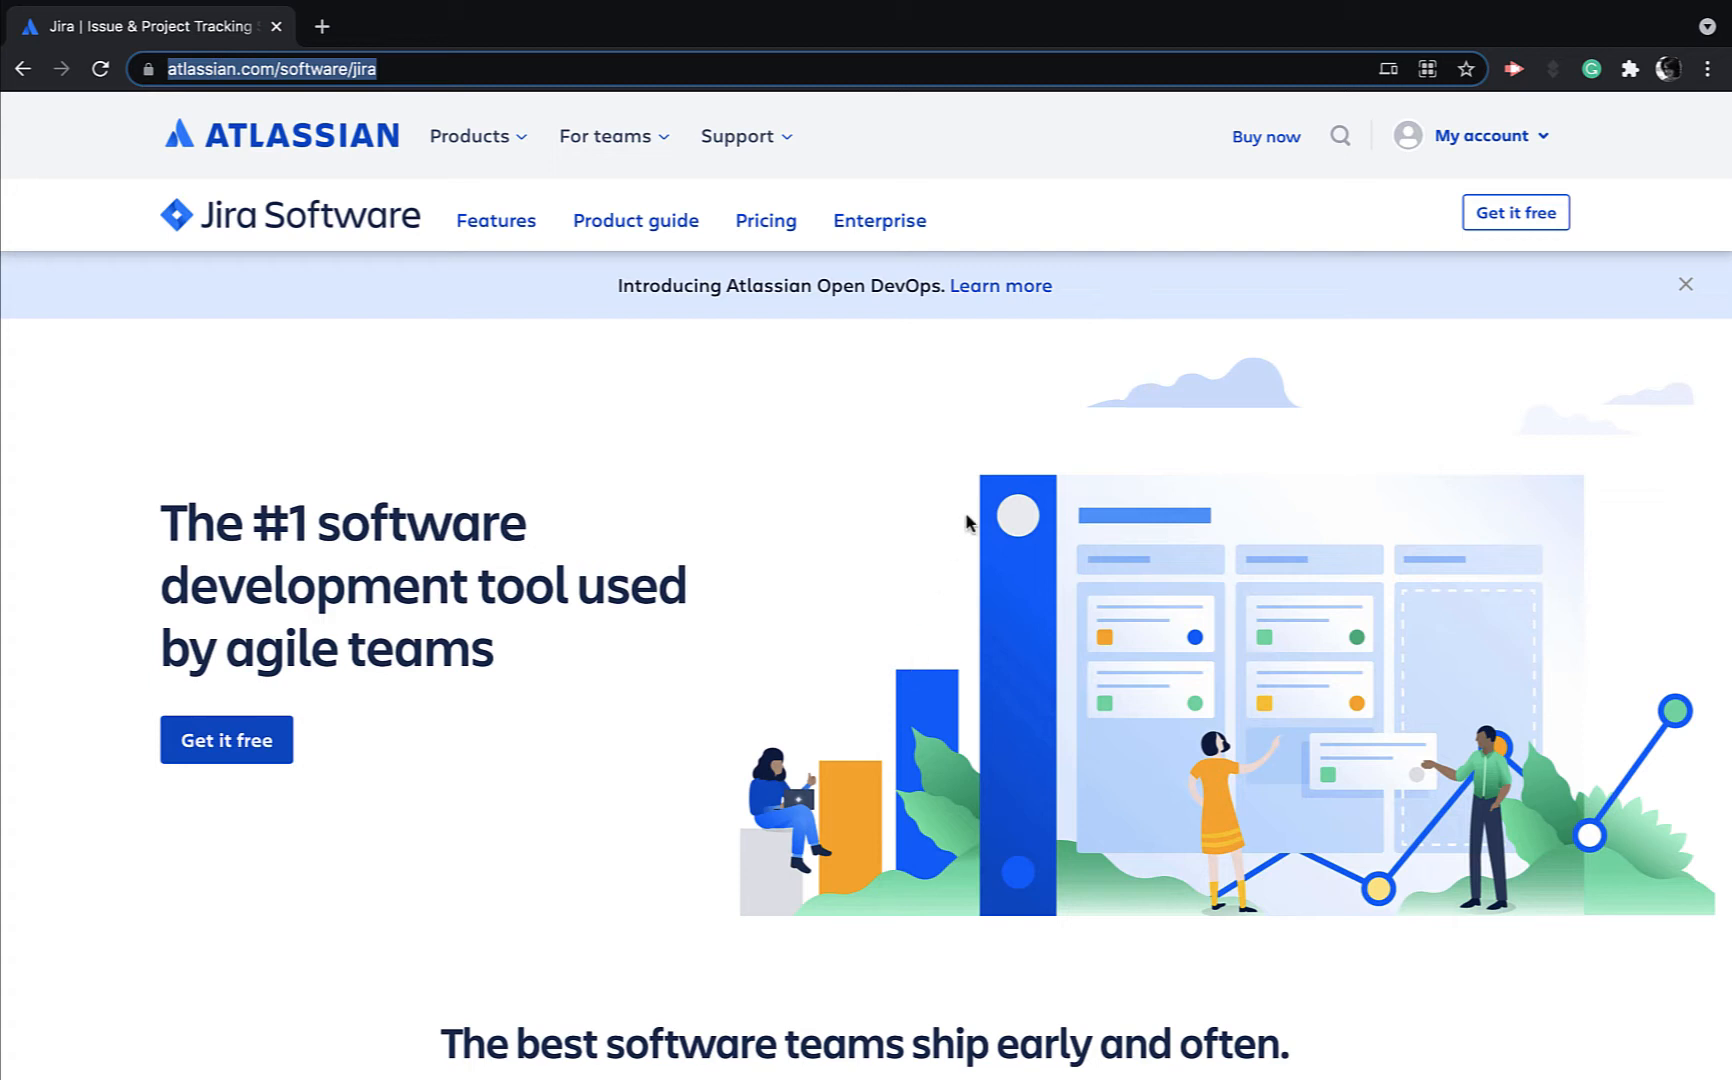
Start the free Jira Software sign-up with Confluence as the second product.
left_click(1515, 222)
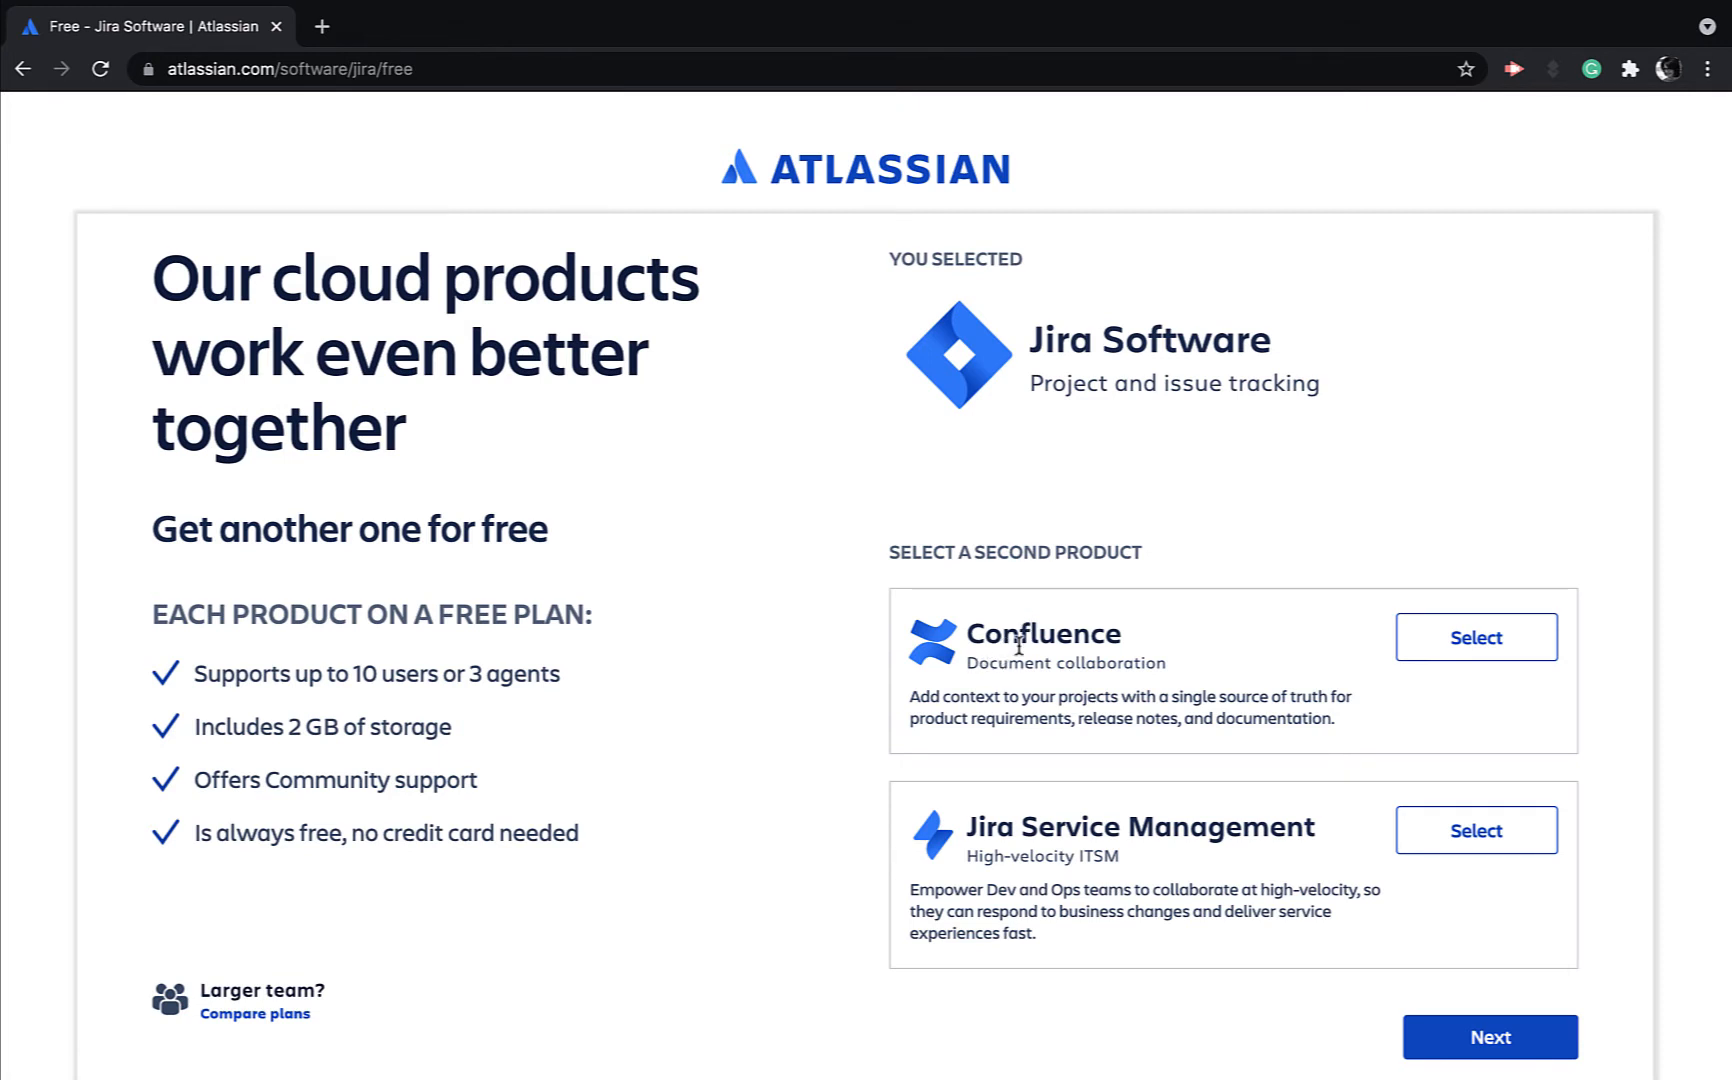
left_click(1485, 652)
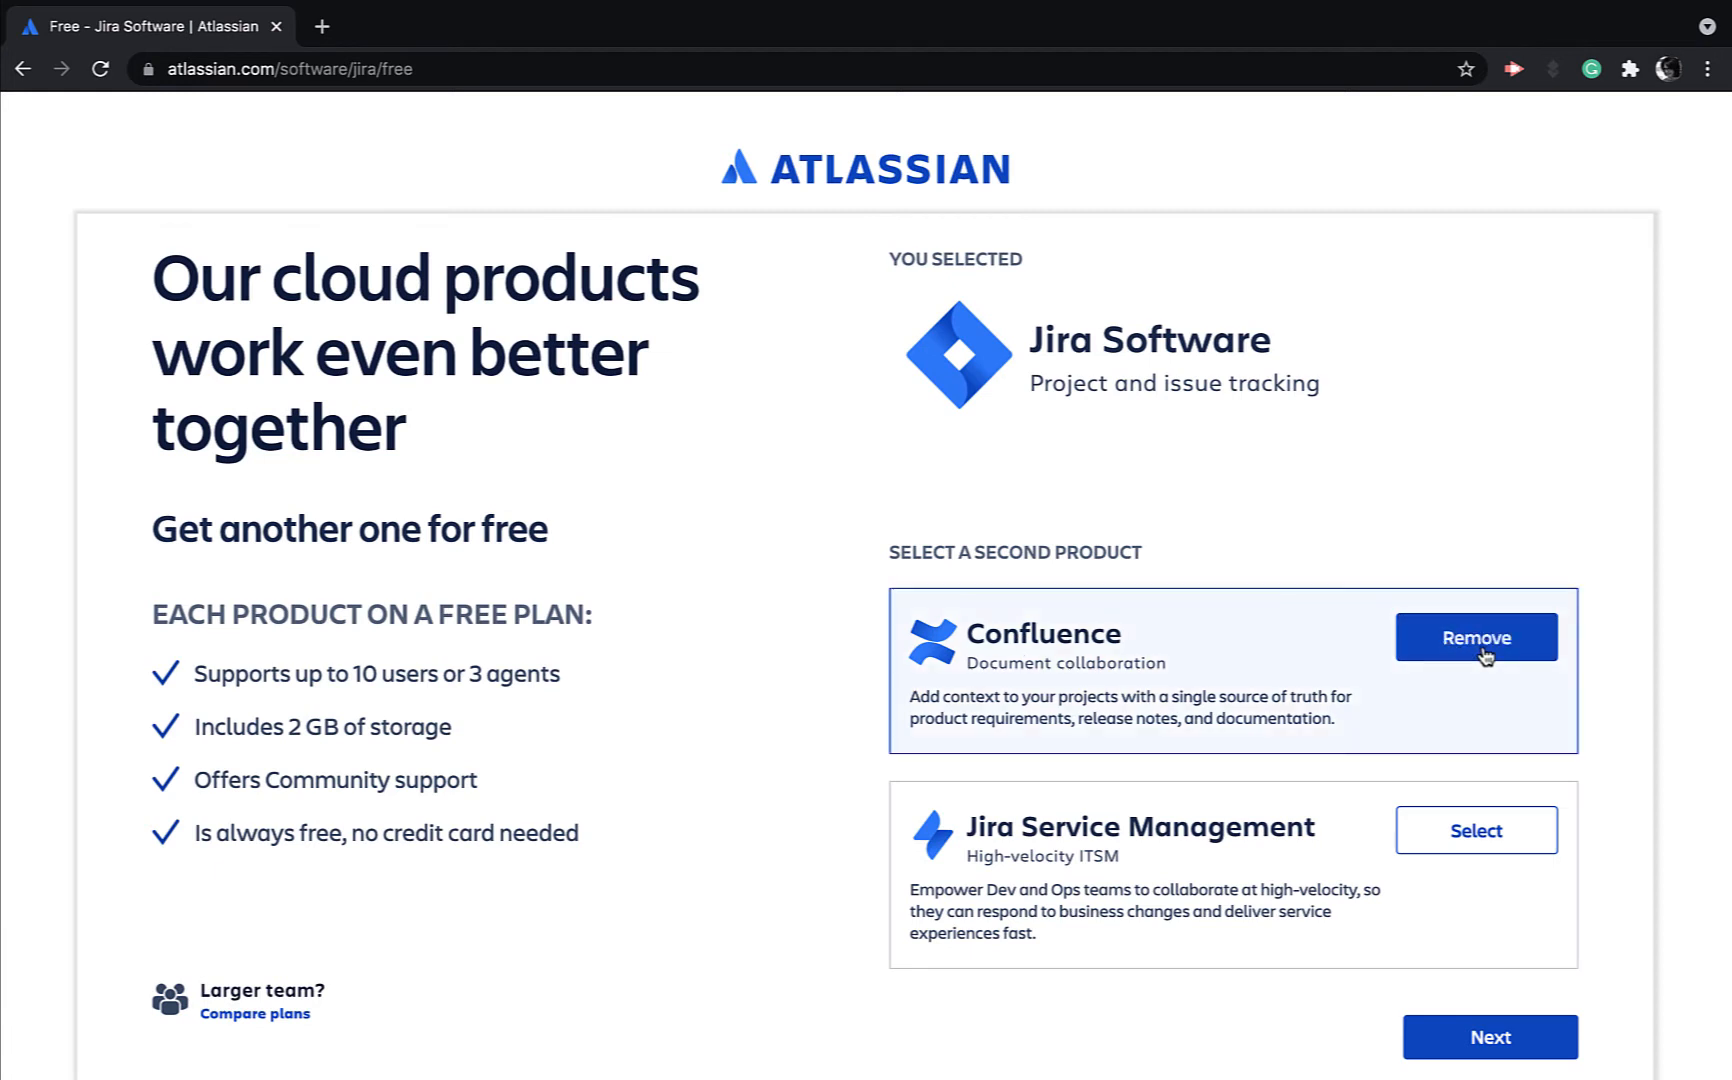
left_click(1477, 1040)
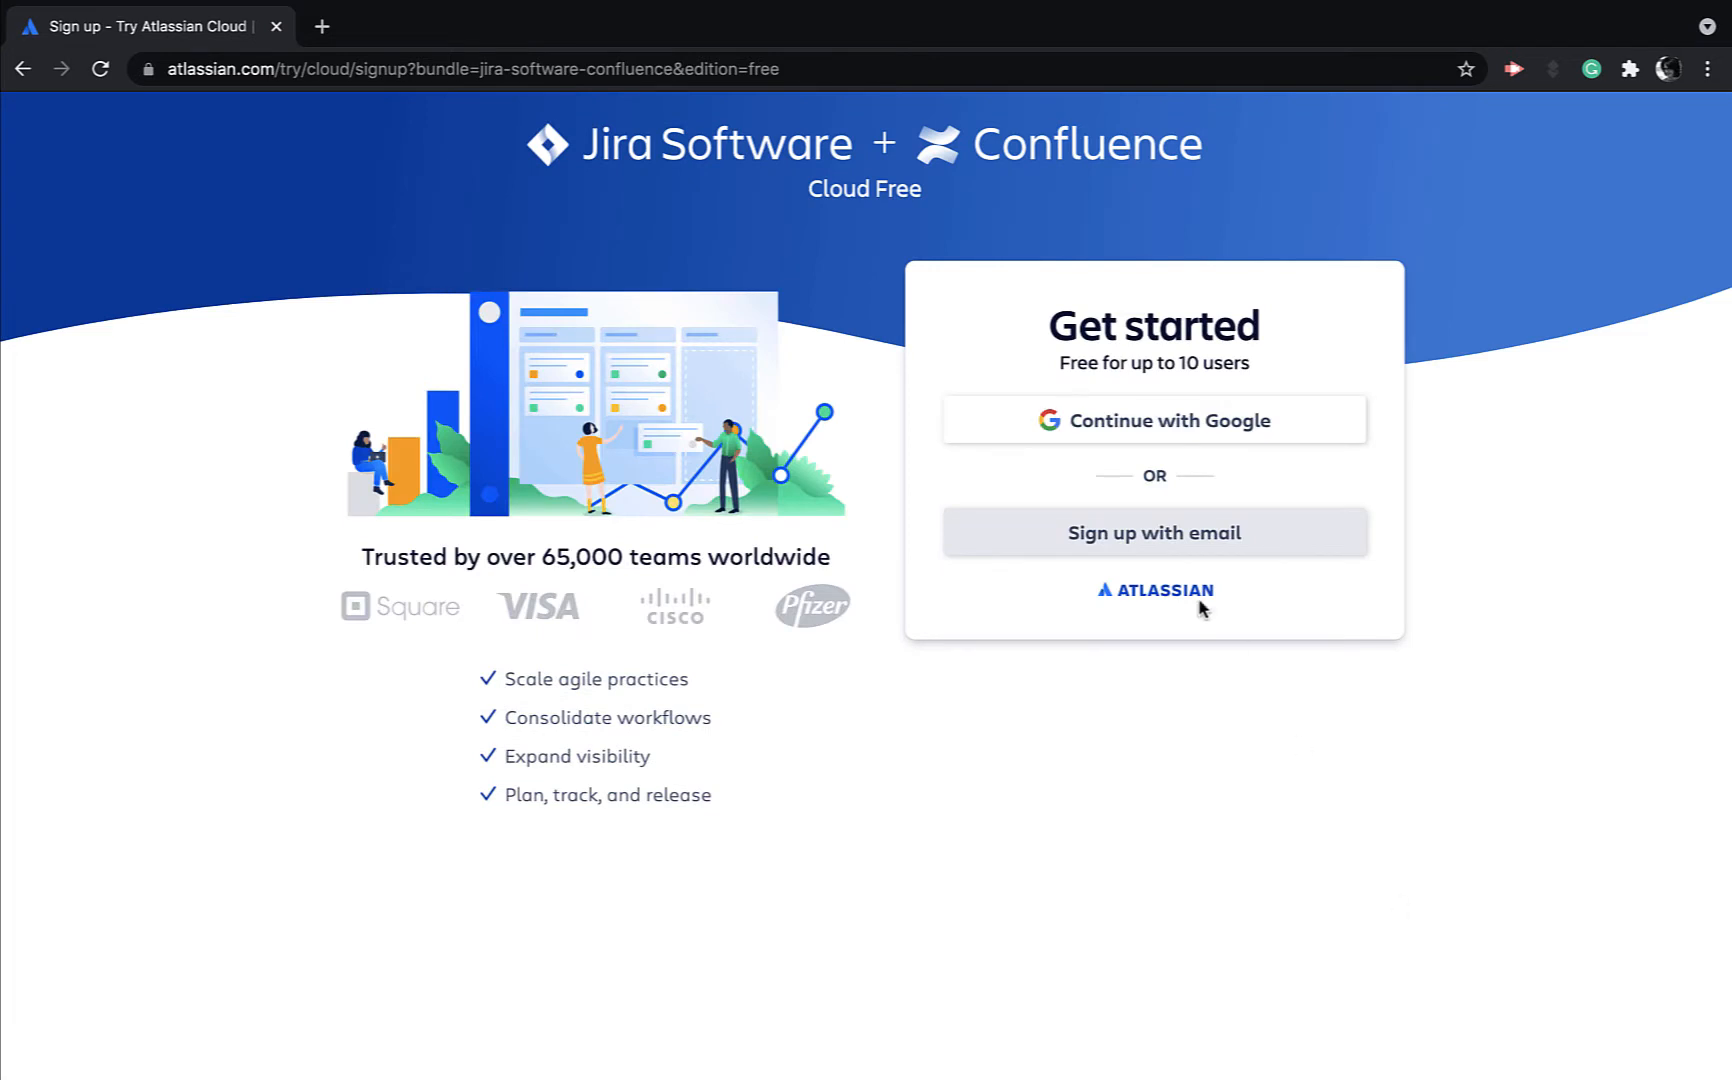
Create an Atlassian account by signing up with the chosen Google account.
left_click(1167, 424)
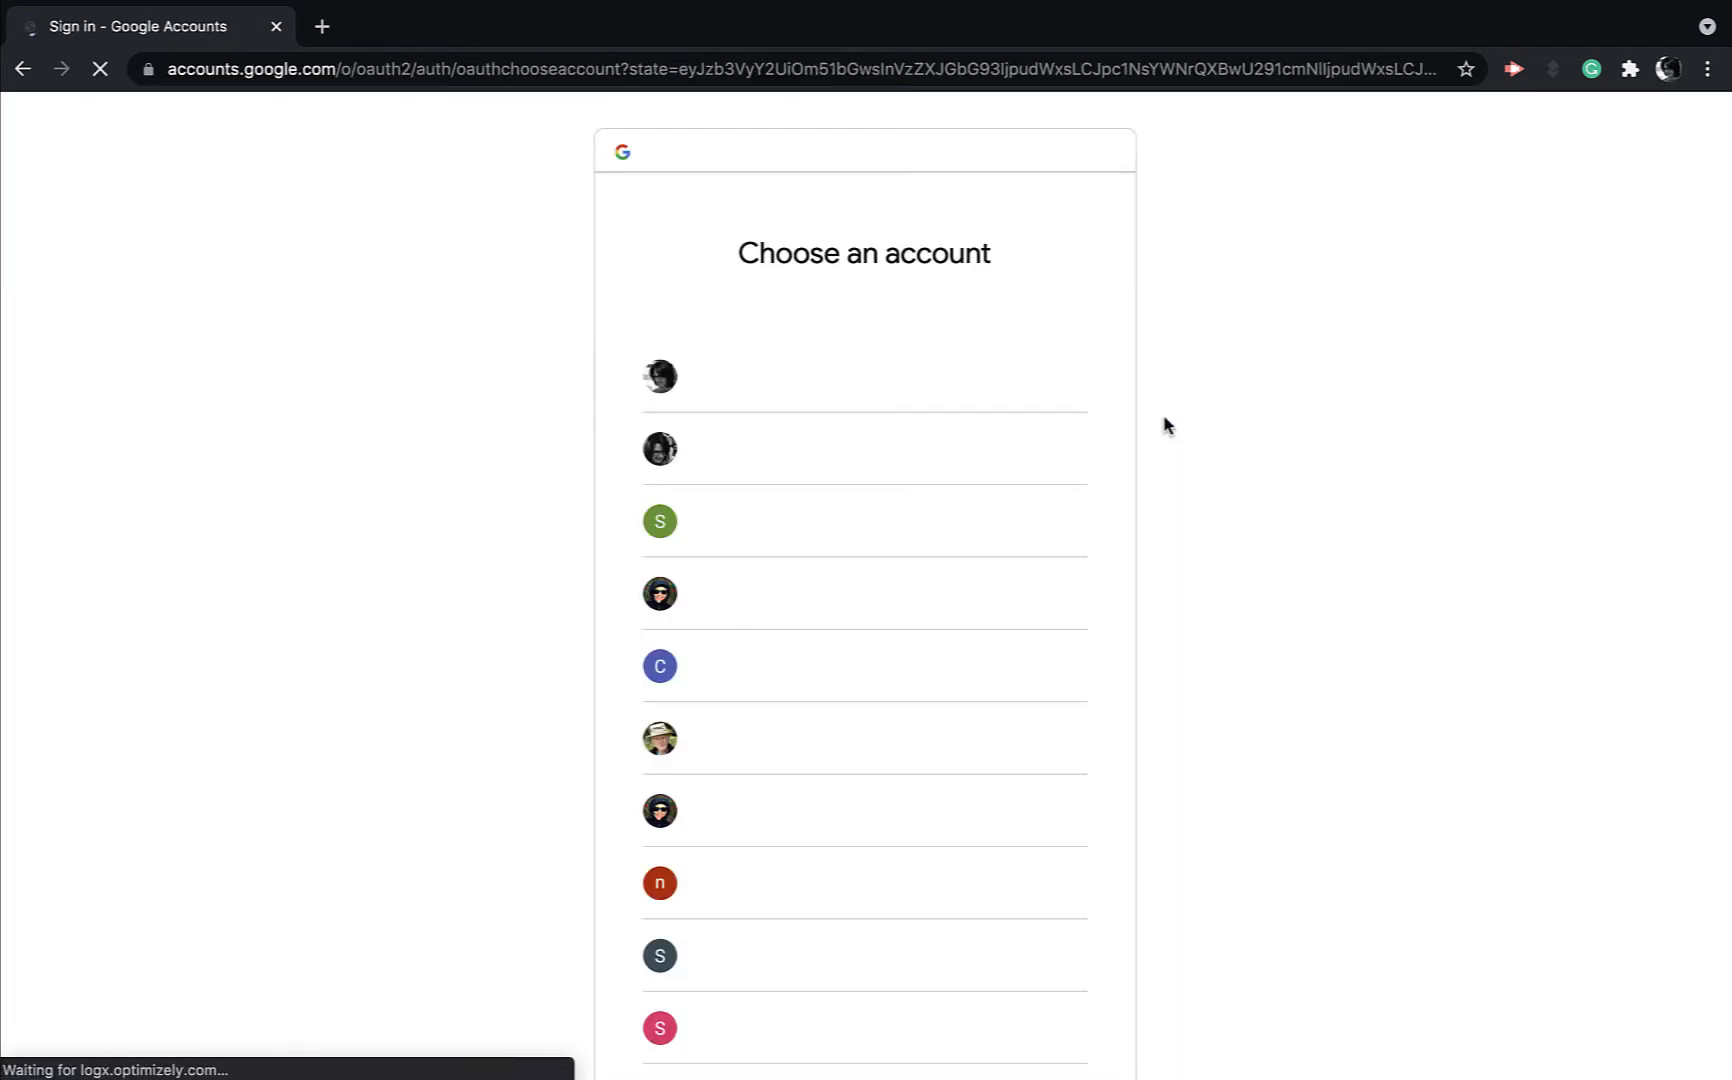
scroll(905, 712, "down", 3)
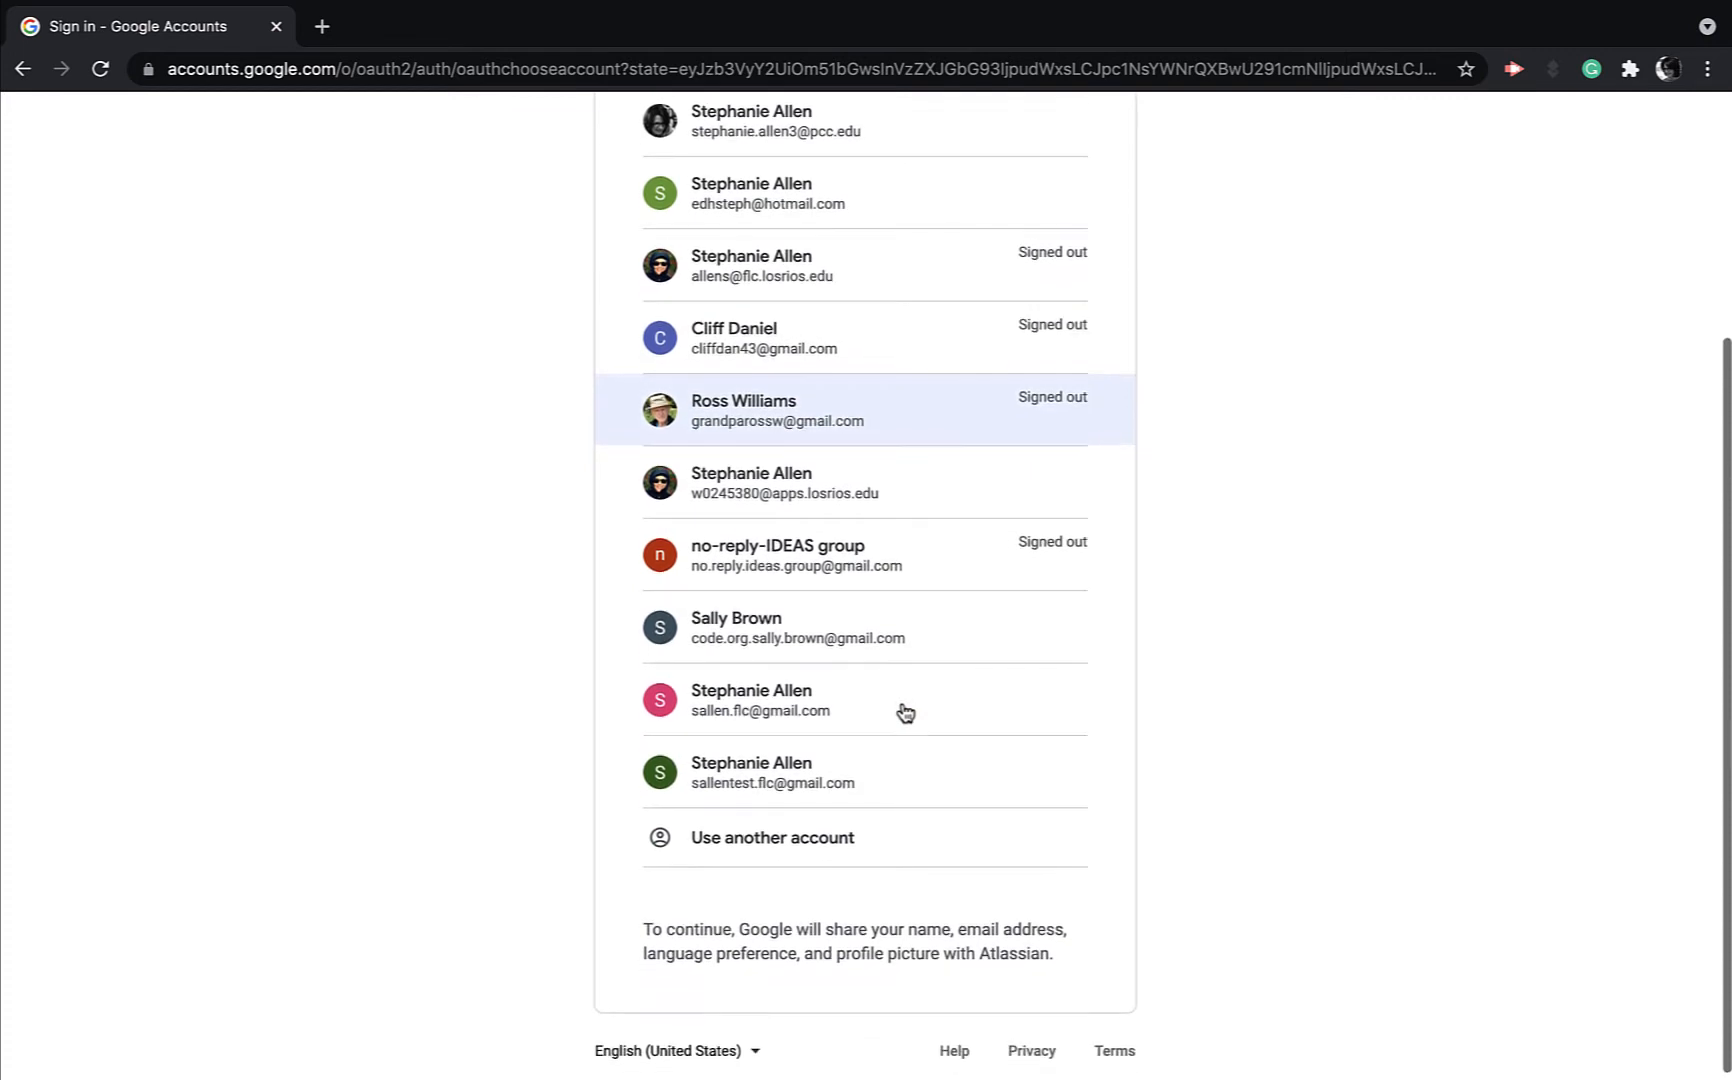
left_click(740, 712)
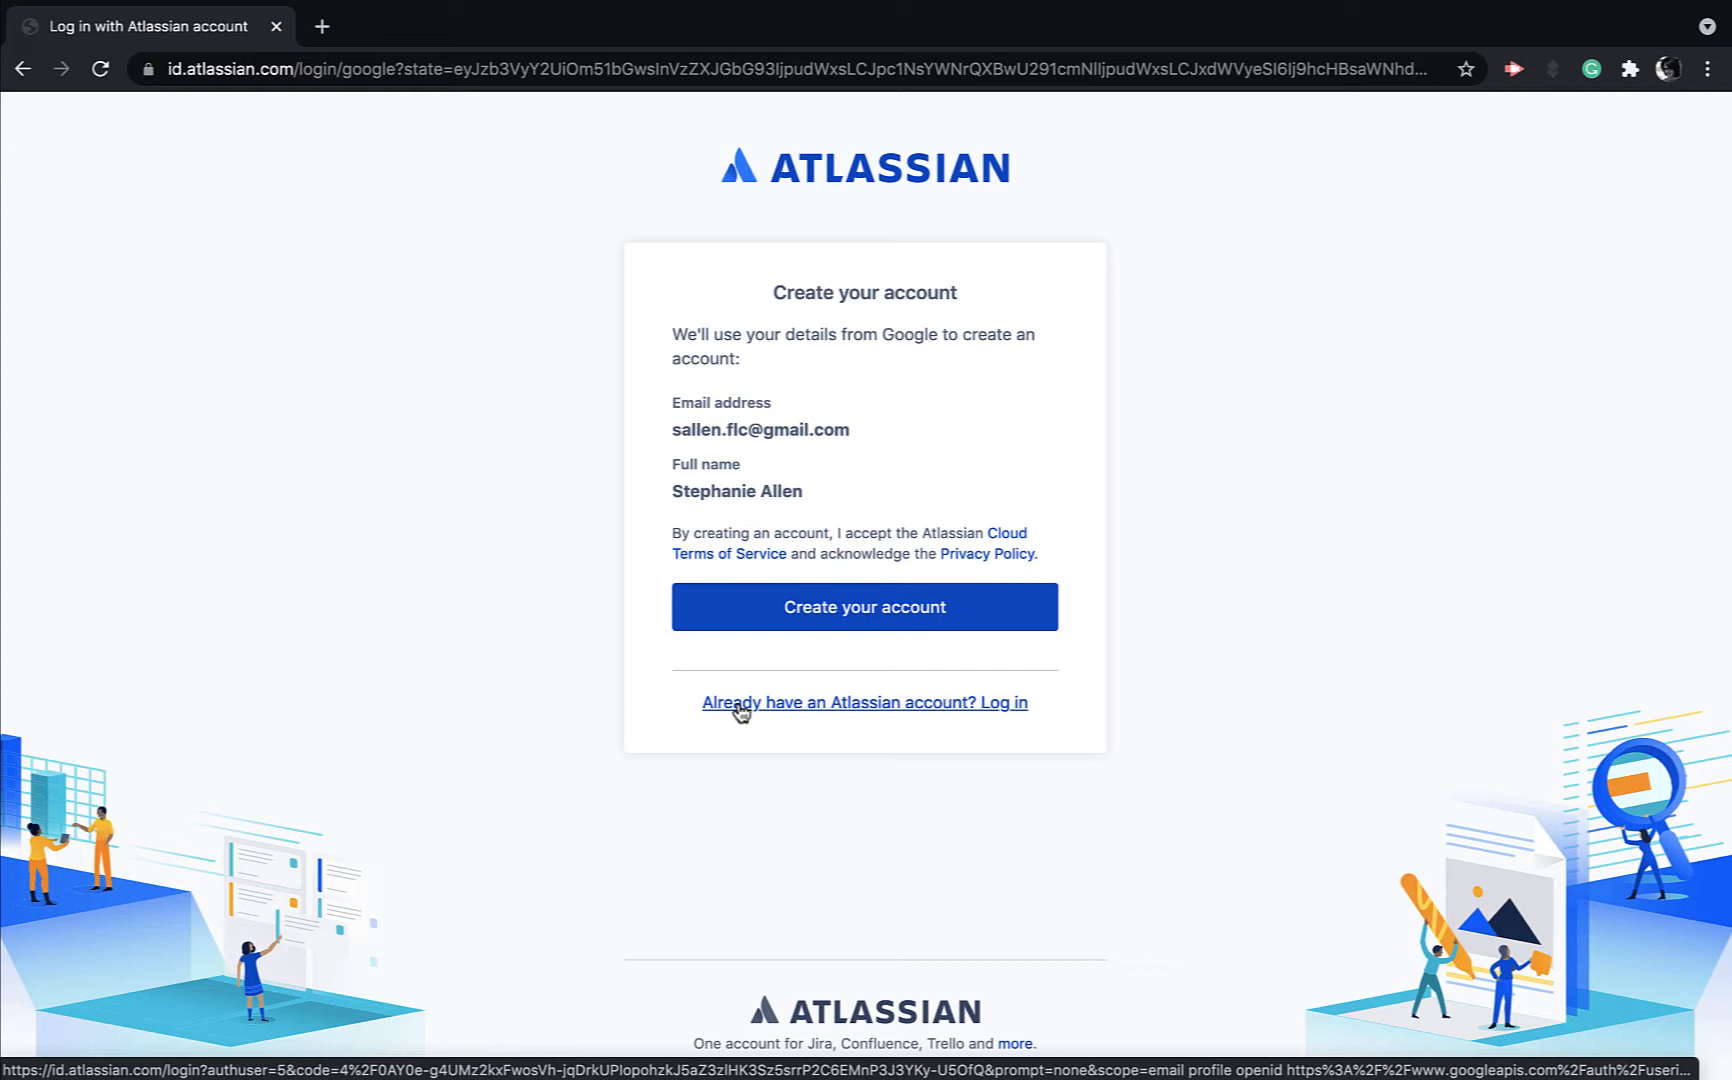
left_click(848, 617)
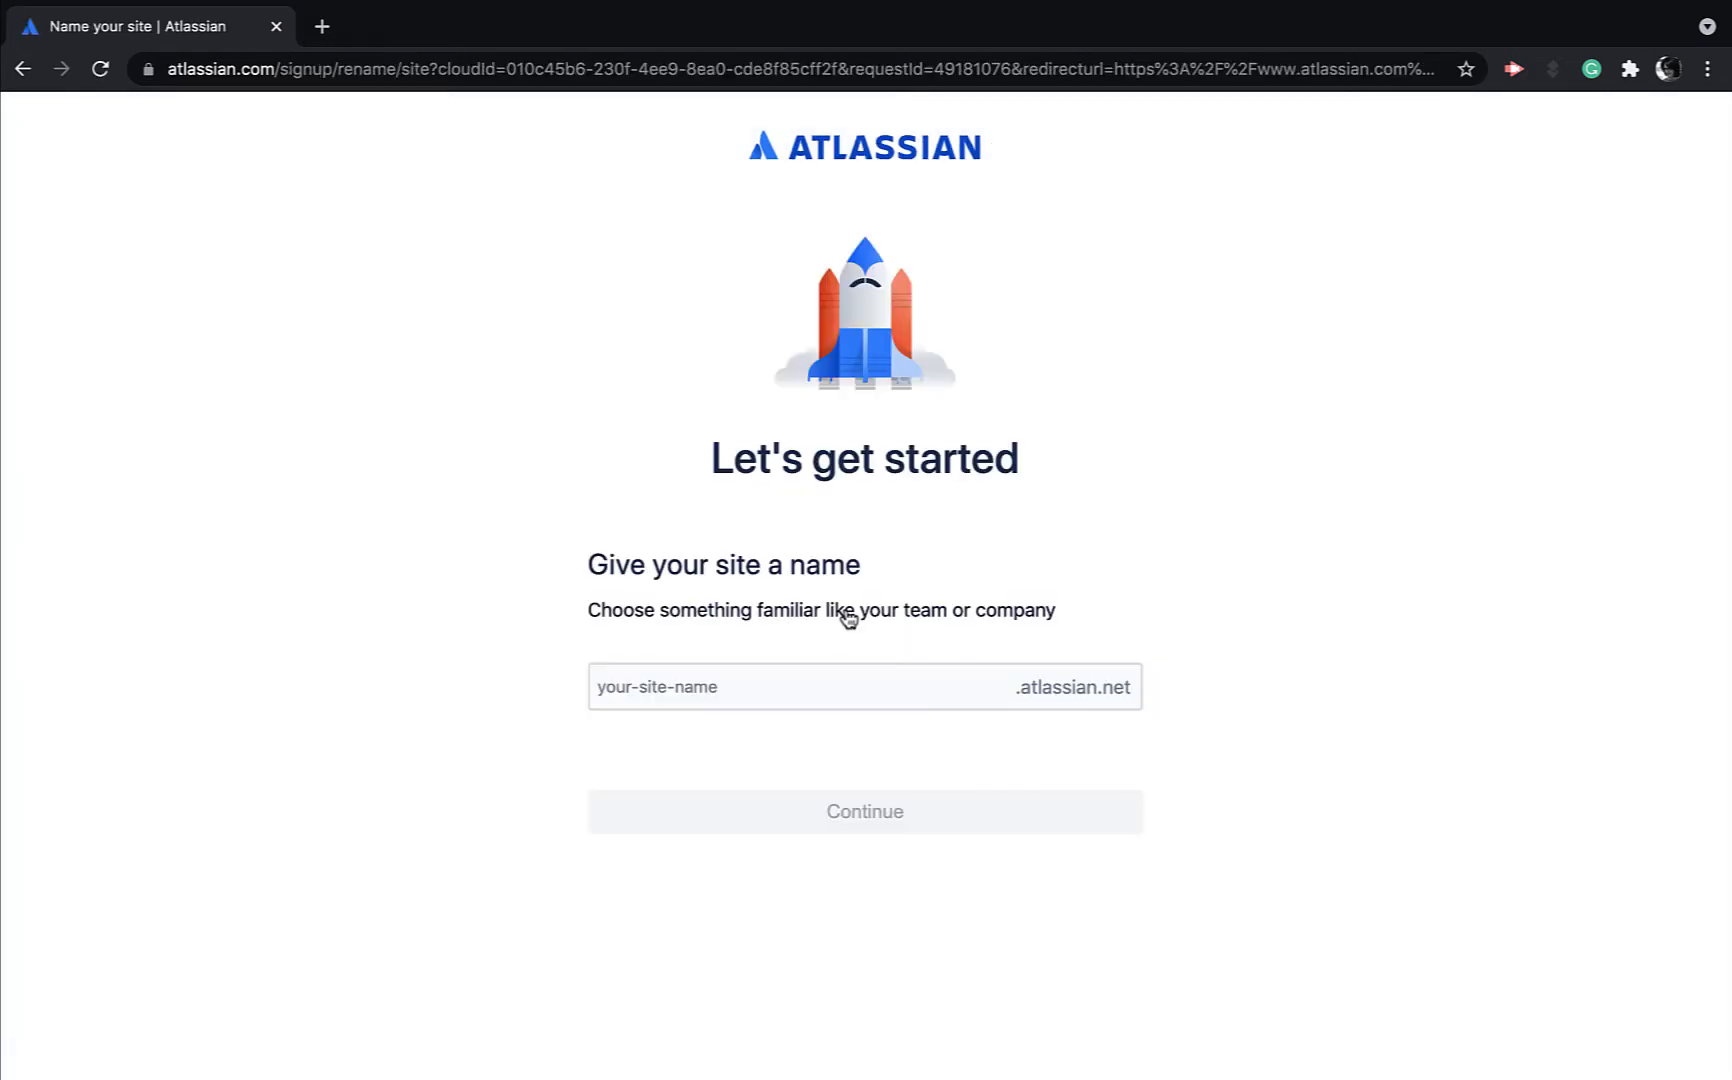
Name the new site after the account's username, written without a dot, and continue the setup.
left_click(726, 688)
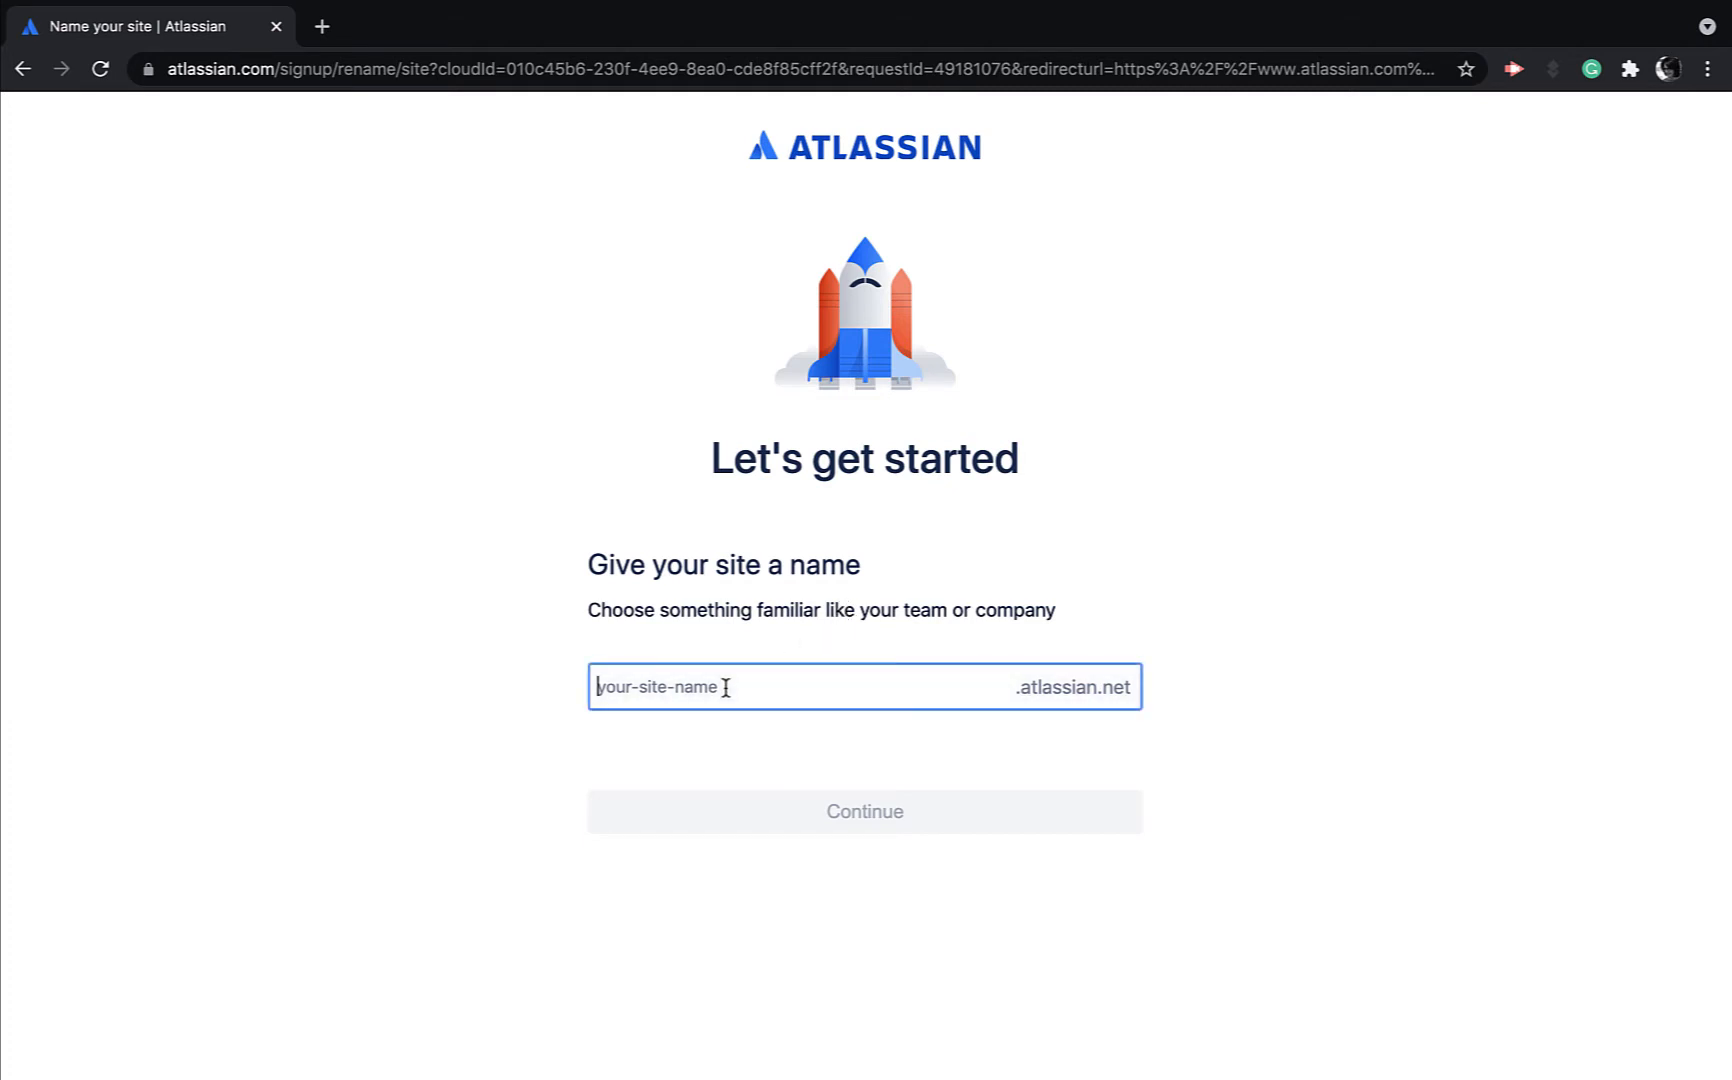
type("sallen")
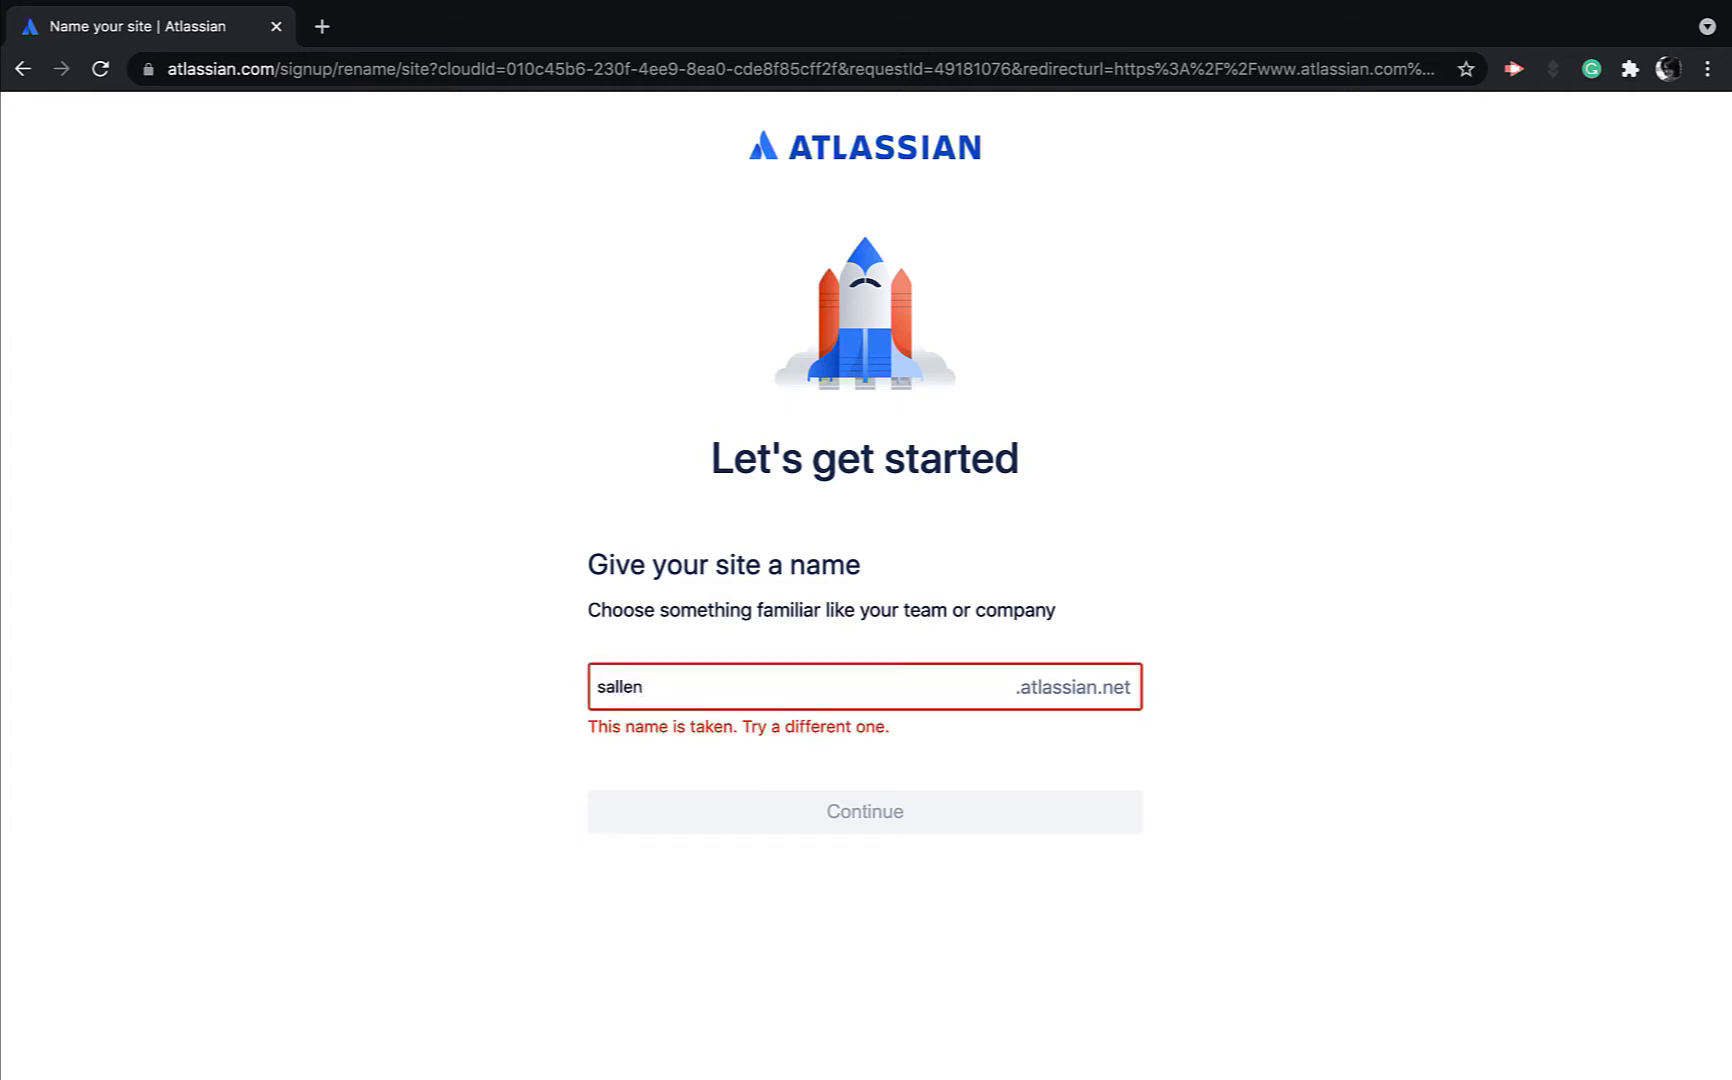
type(".flc")
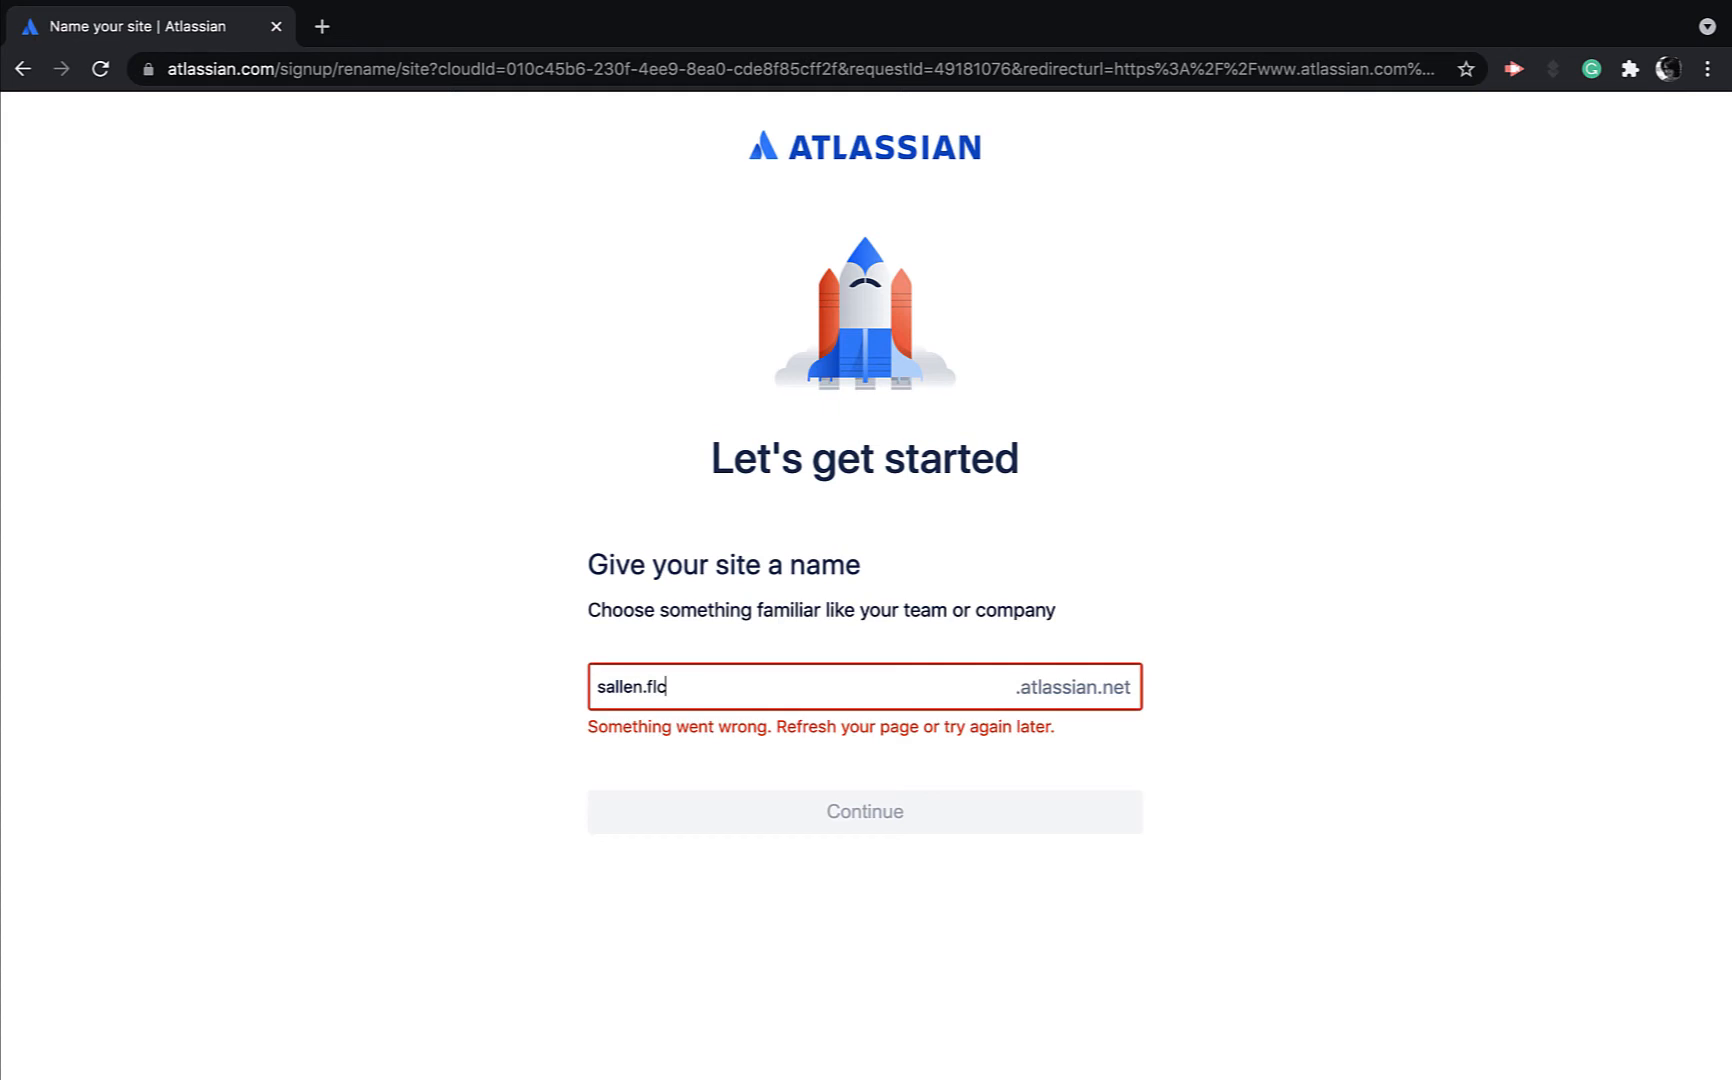
key("BackSpace")
key("BackSpace")
key("BackSpace")
key("BackSpace")
type("flc")
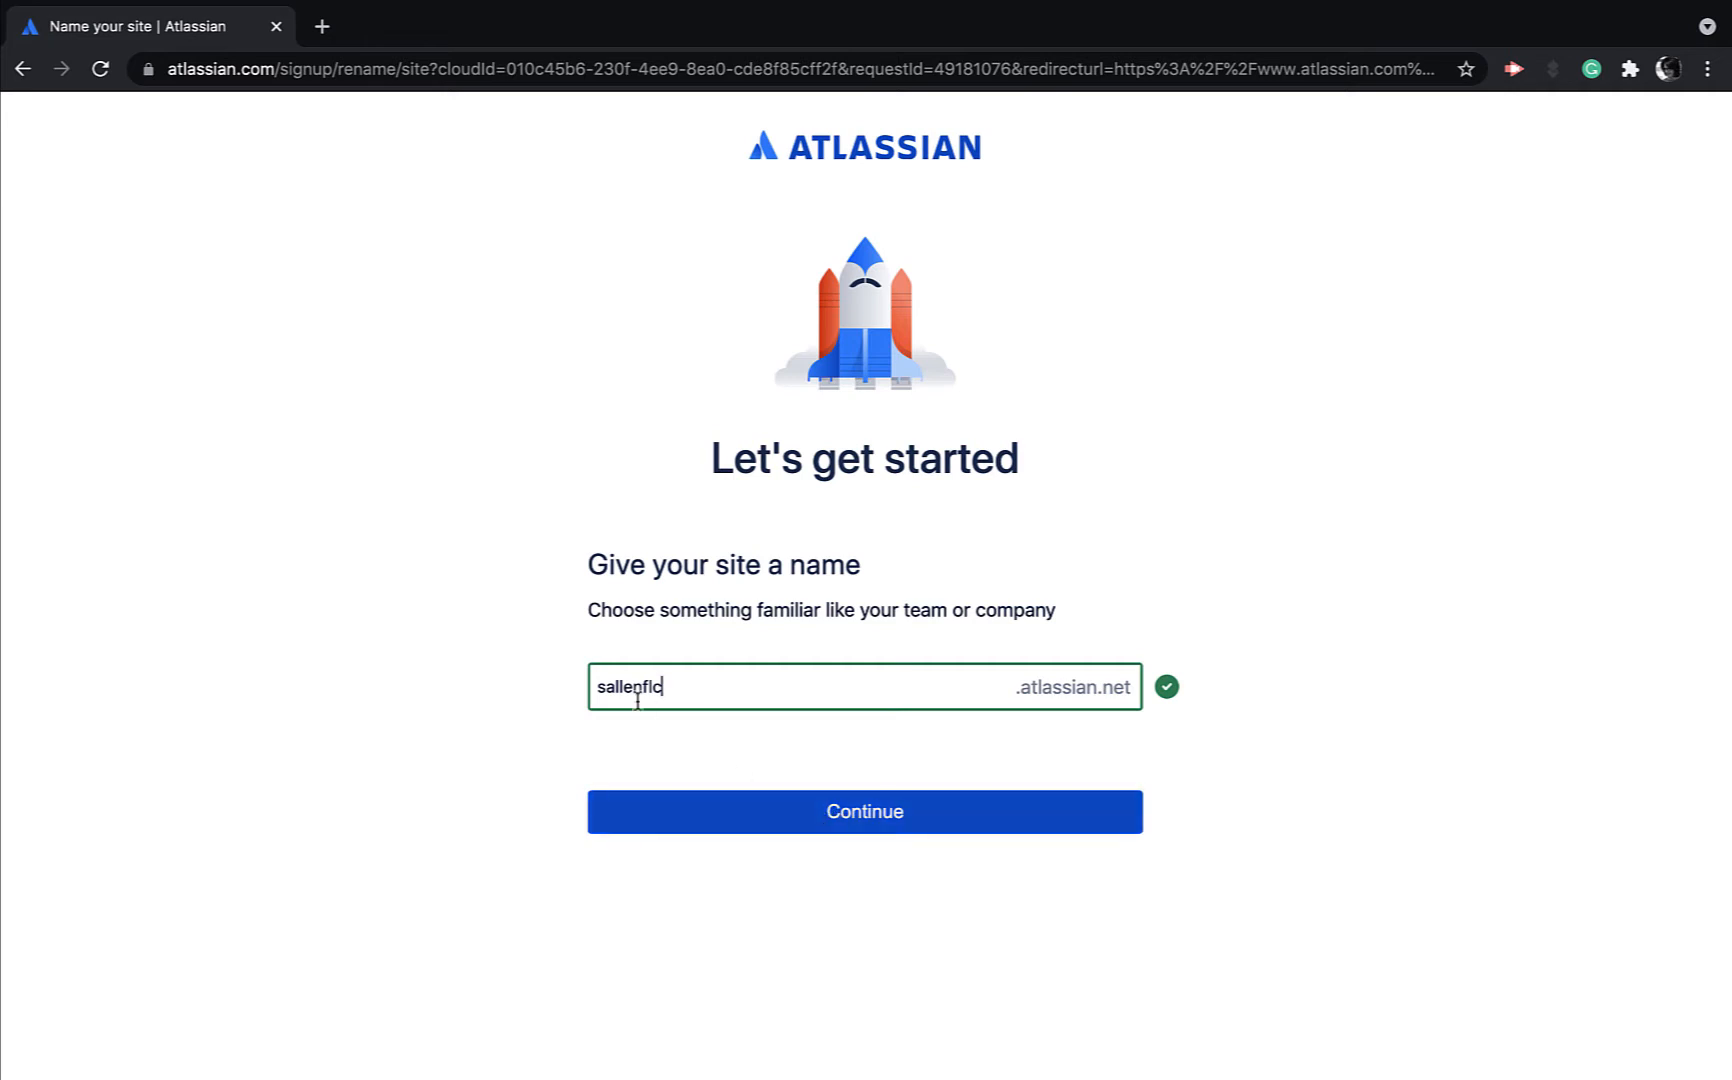
left_click(881, 813)
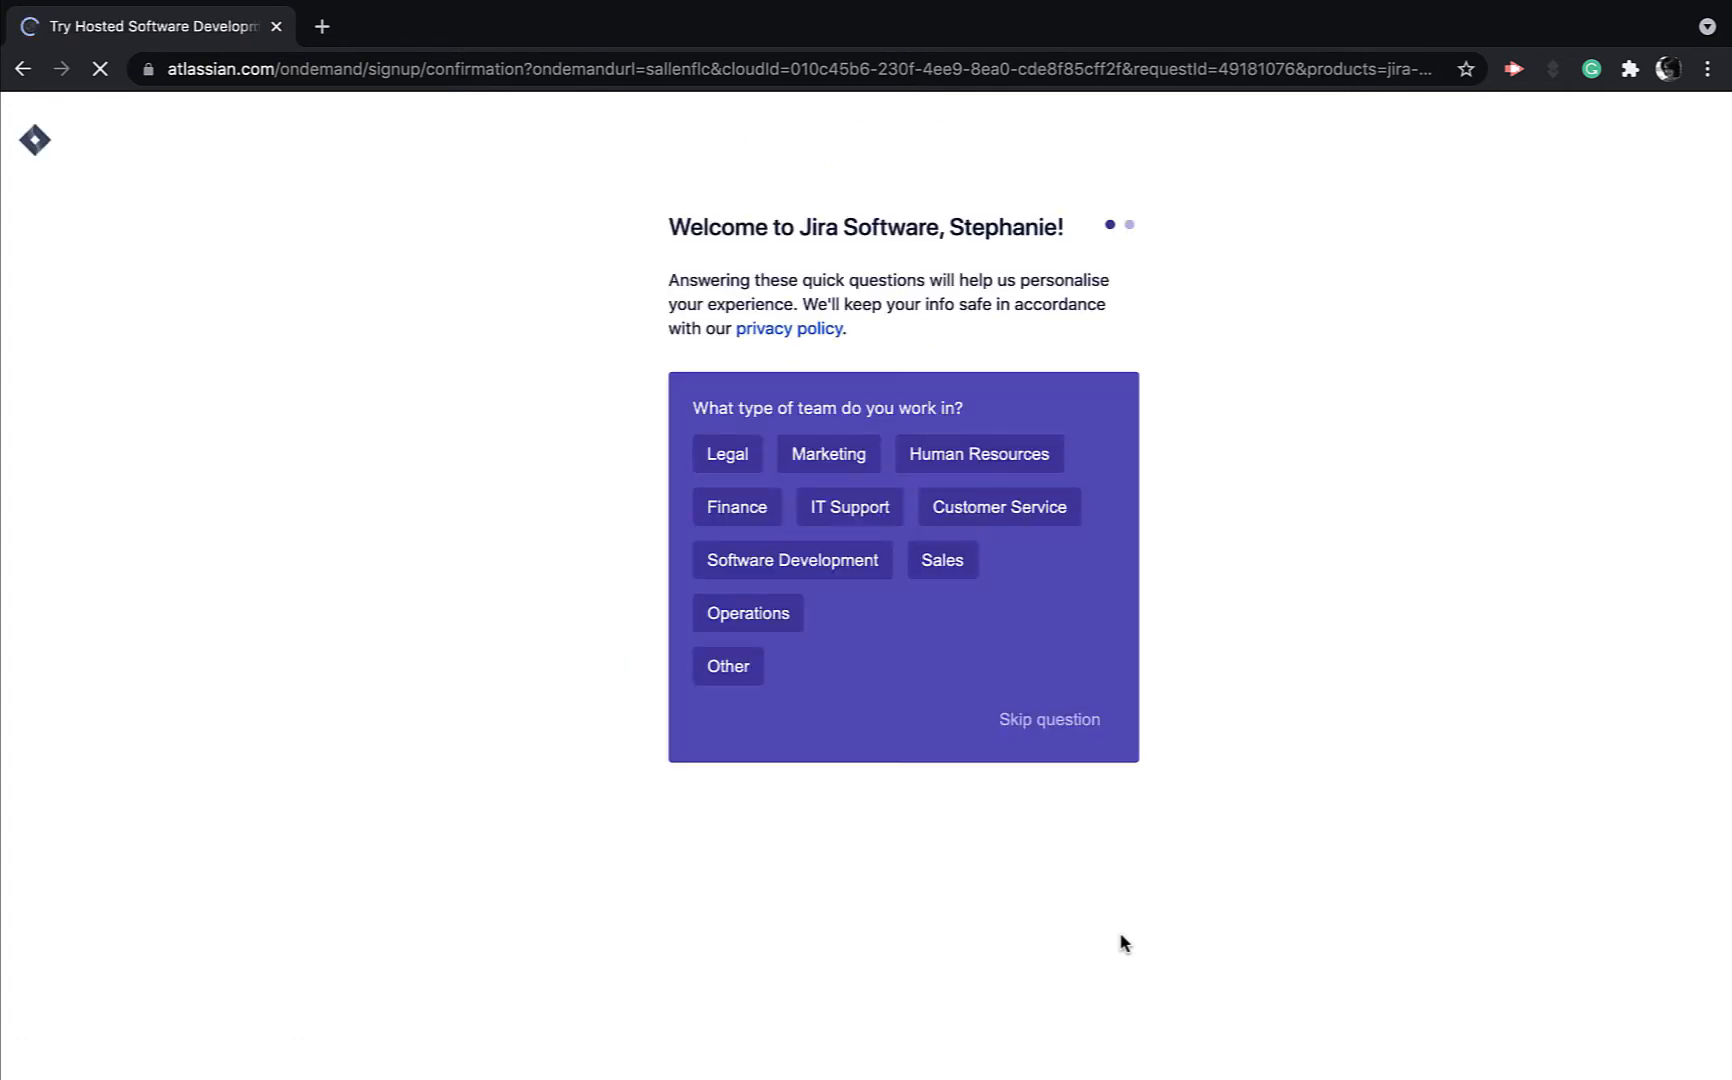
Skip the welcome questions and tool selection, and continue without inviting any teammates.
left_click(1063, 719)
left_click(1064, 694)
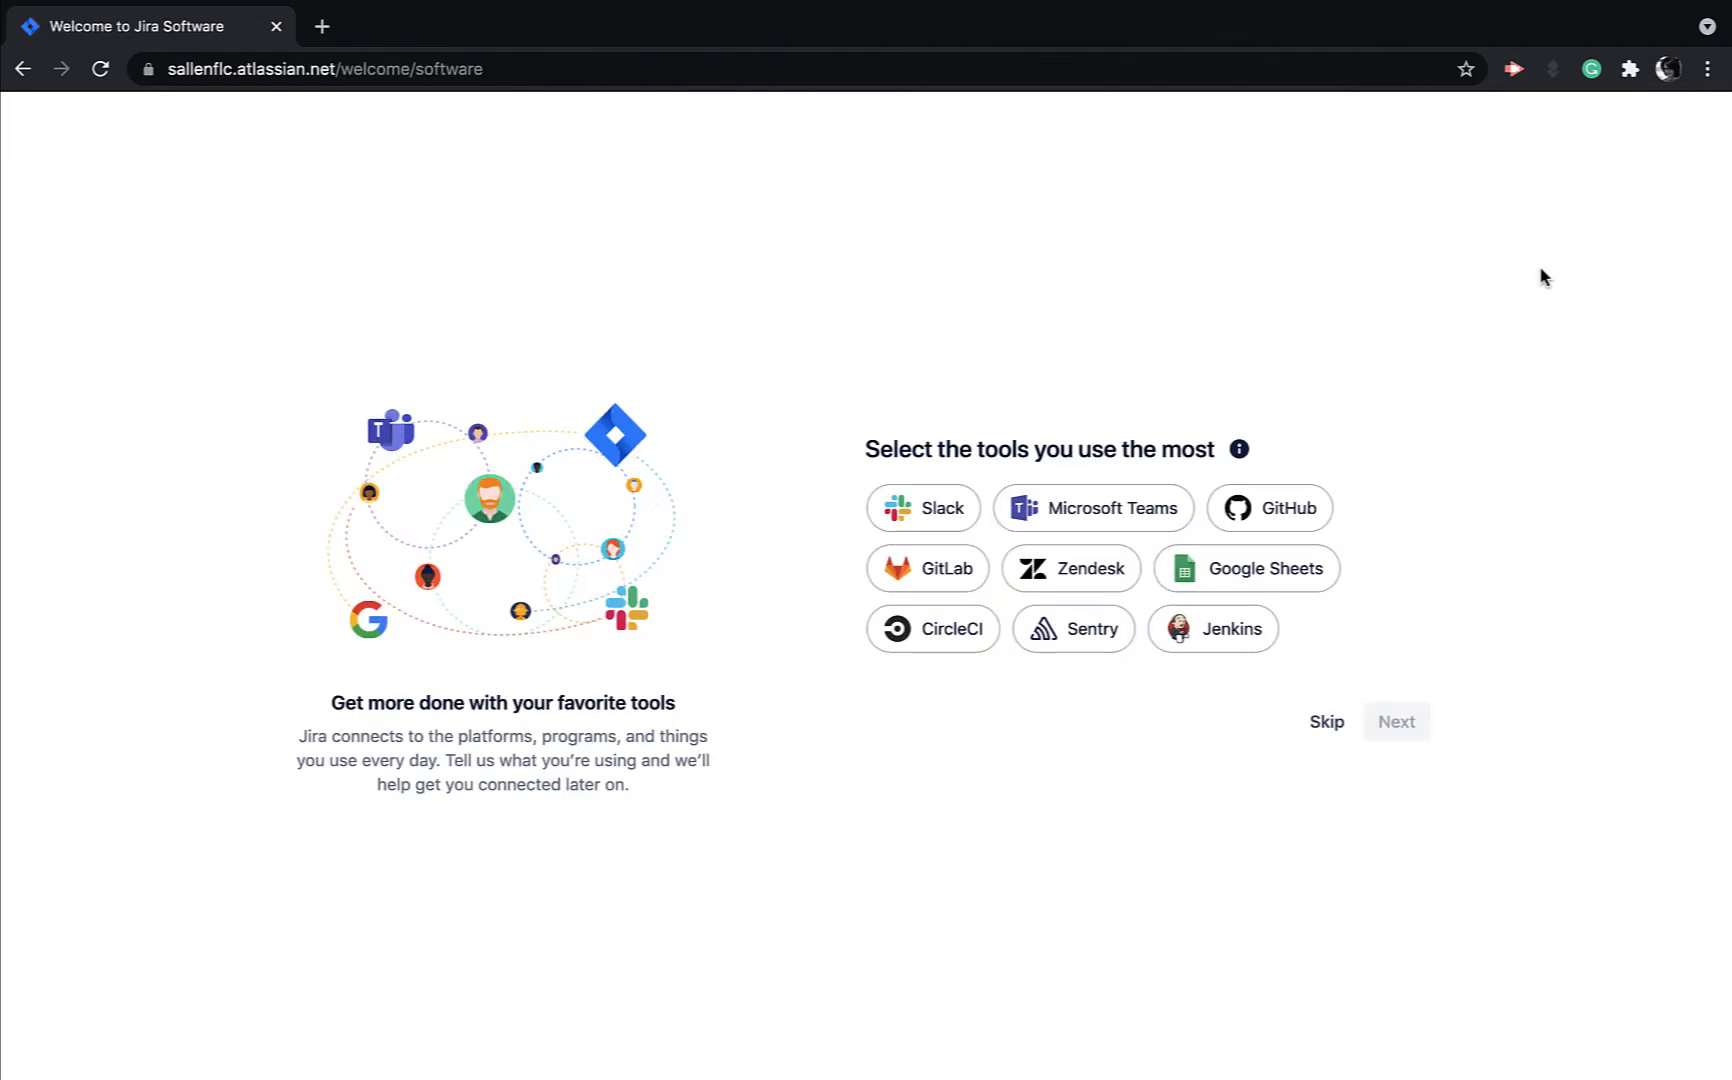
left_click(1327, 722)
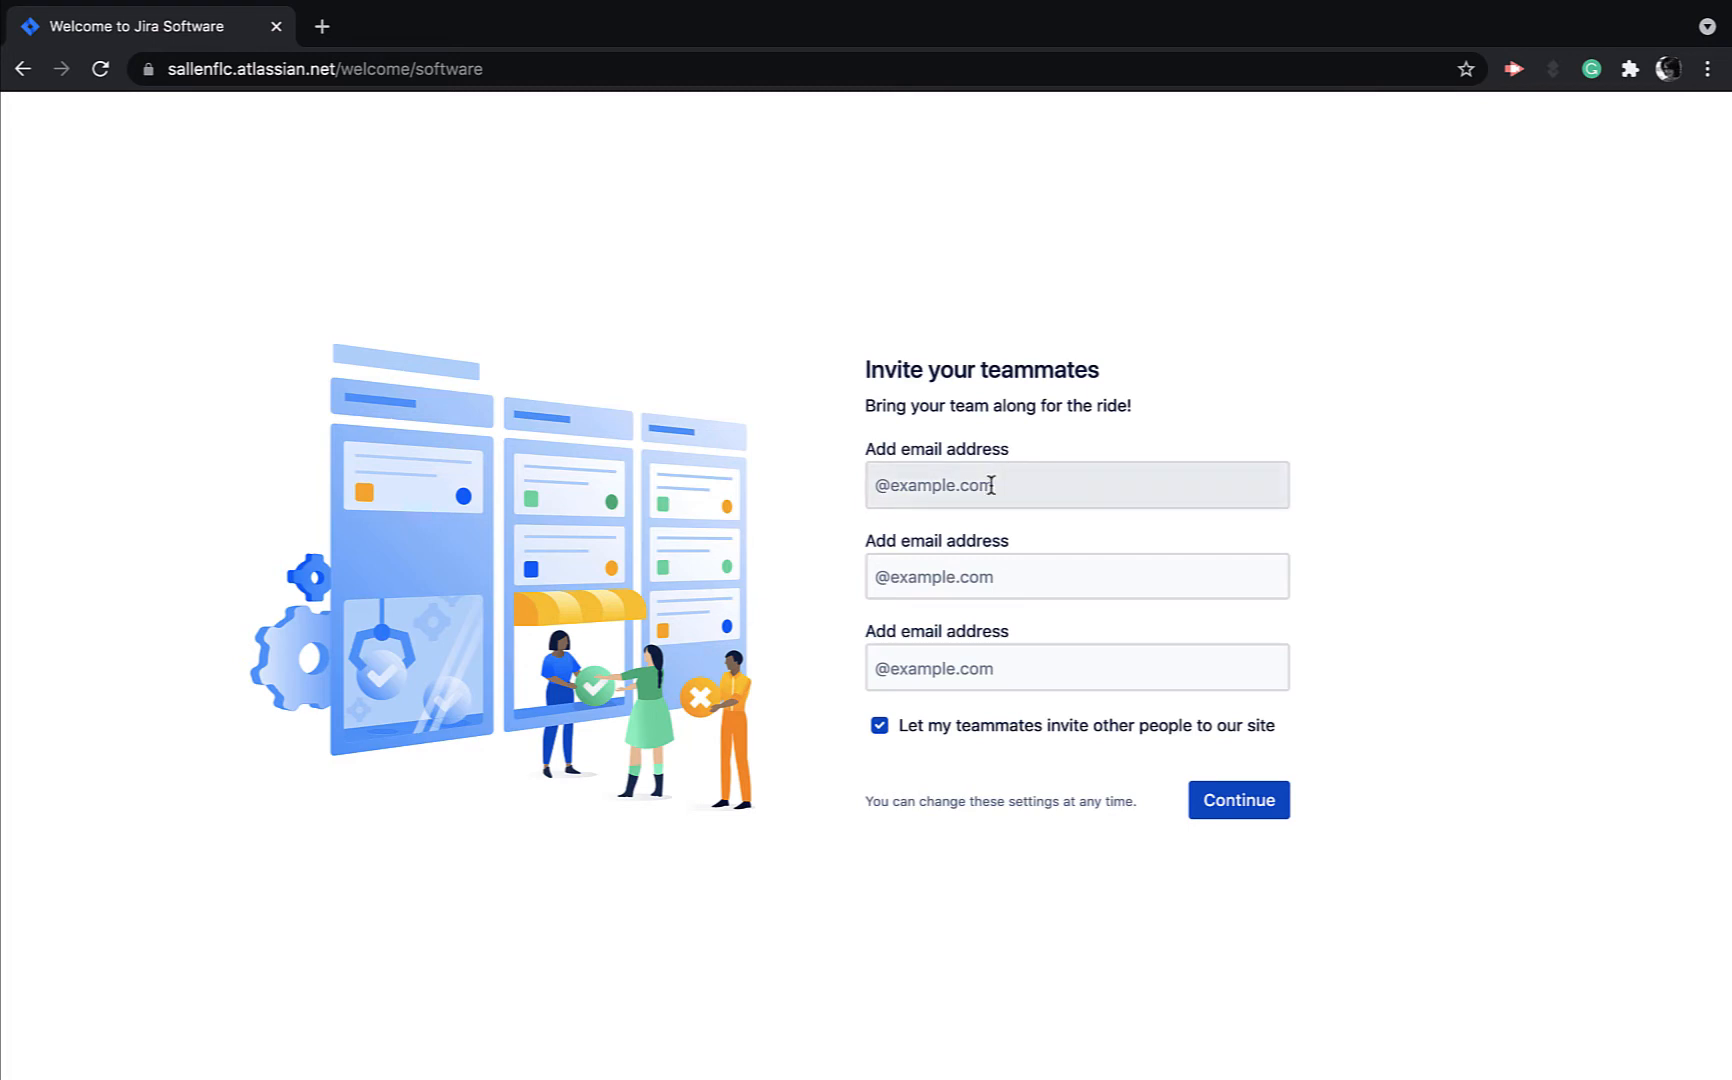
left_click(1252, 812)
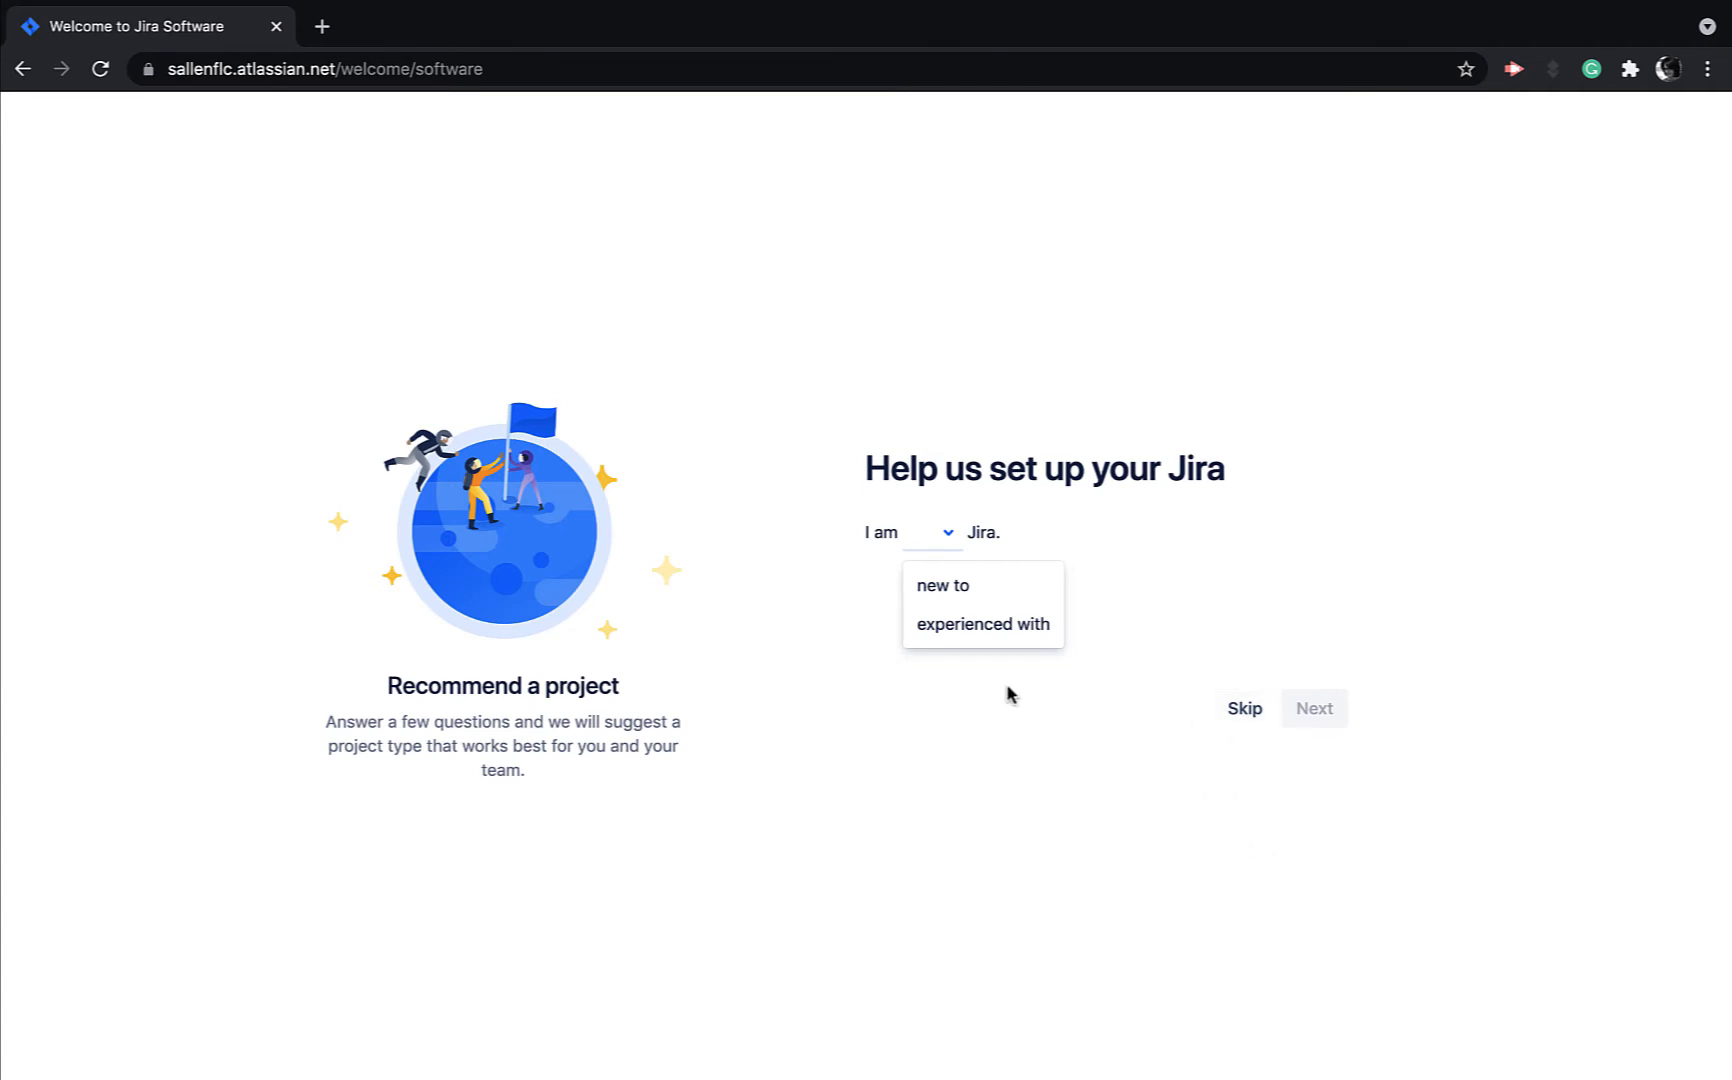
Answer the setup questions as new to Jira, new to agile methodologies, fixing bugs and a flexible schedule, and submit them.
left_click(948, 585)
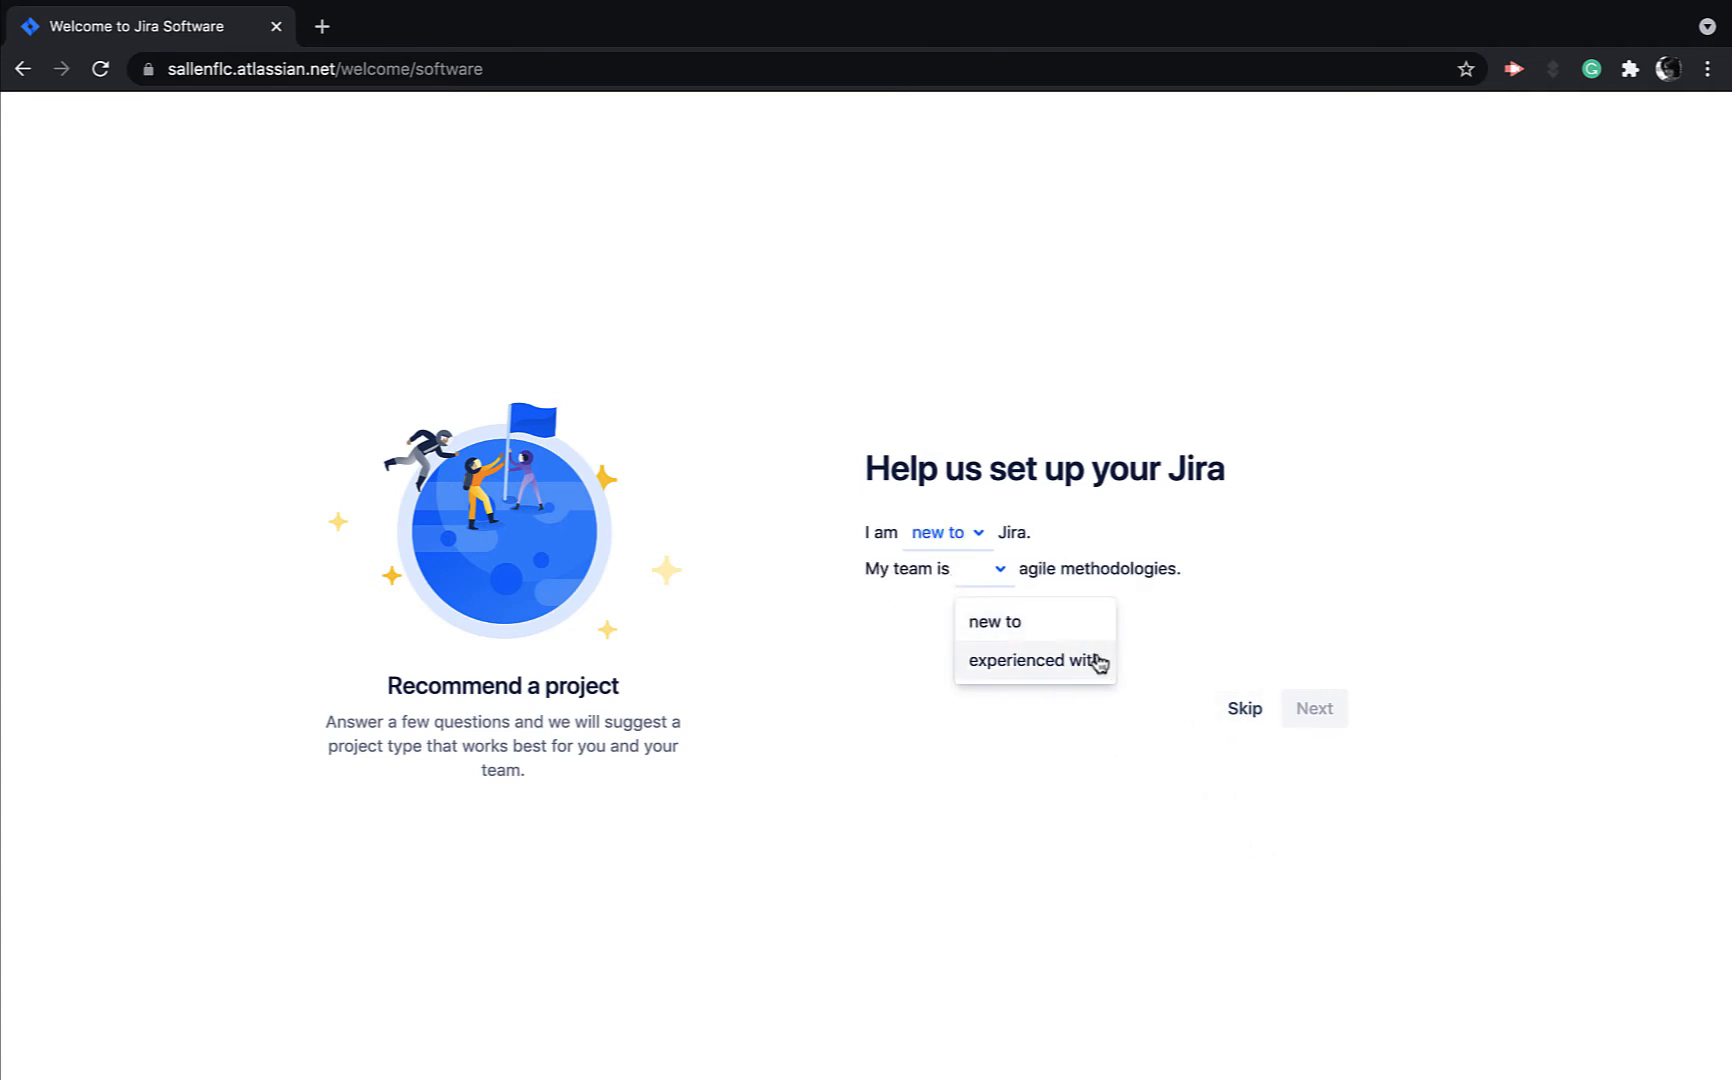
left_click(1010, 623)
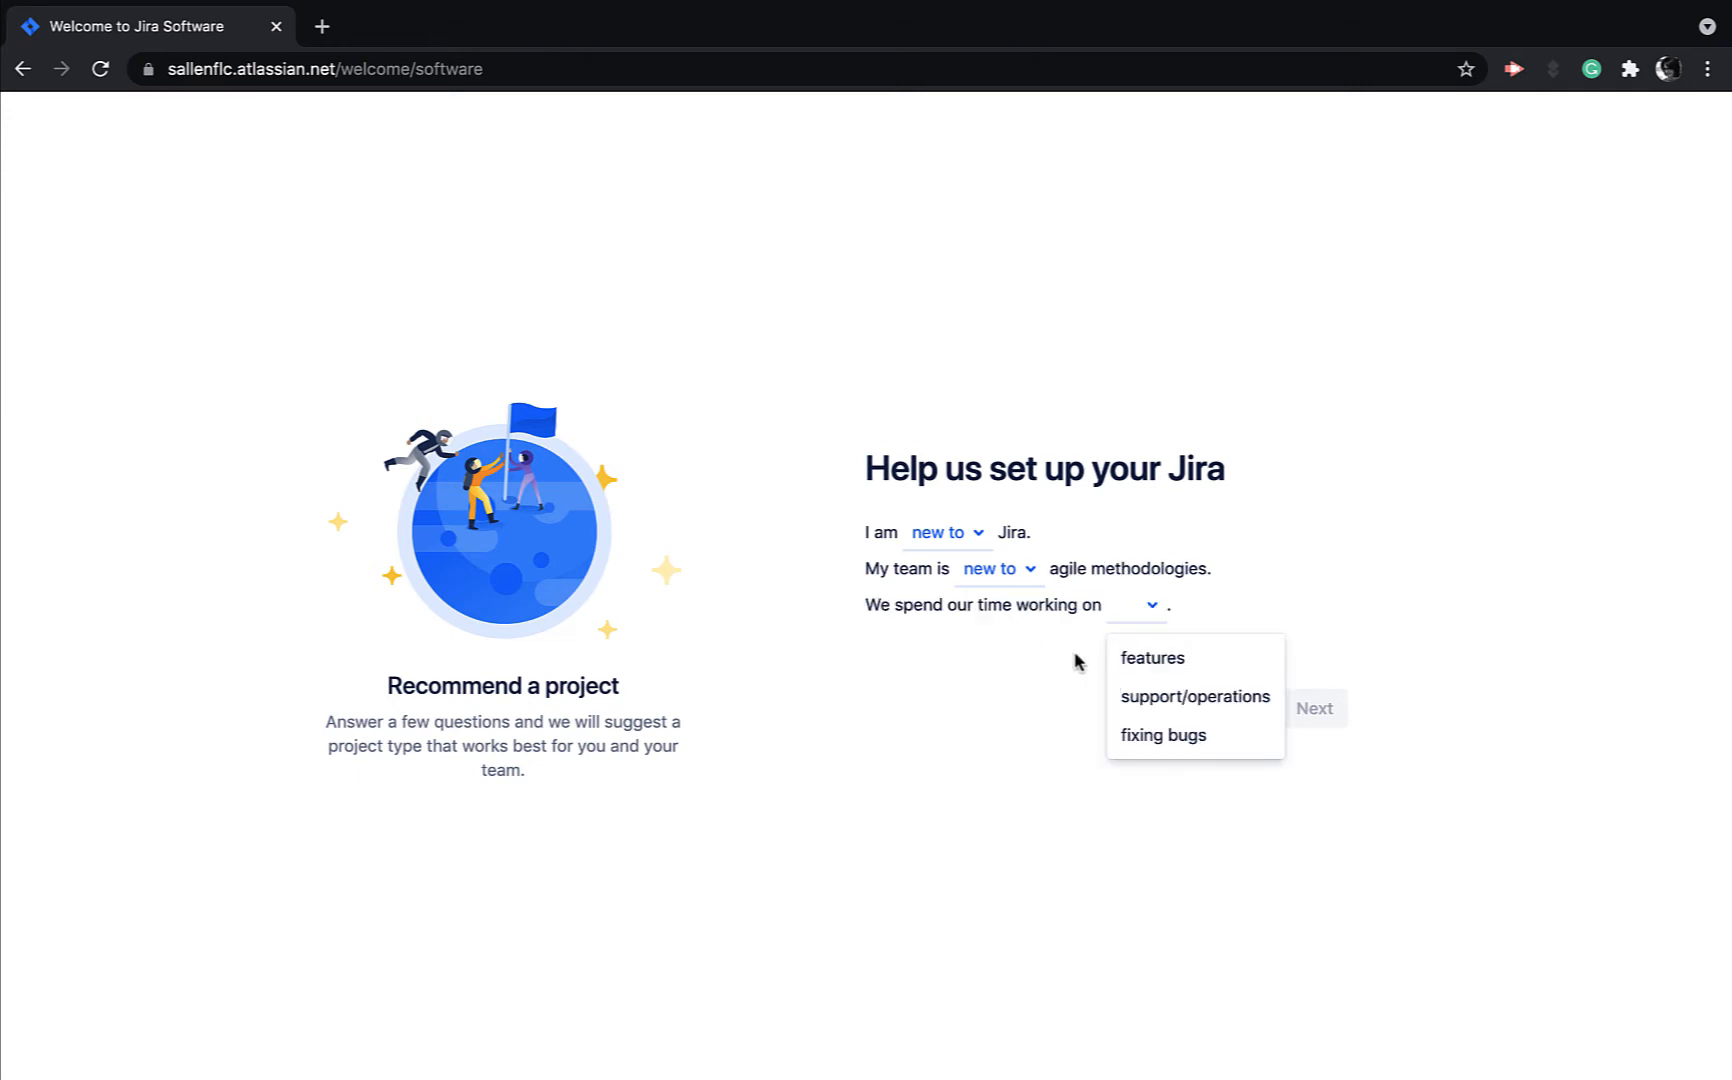
left_click(1200, 735)
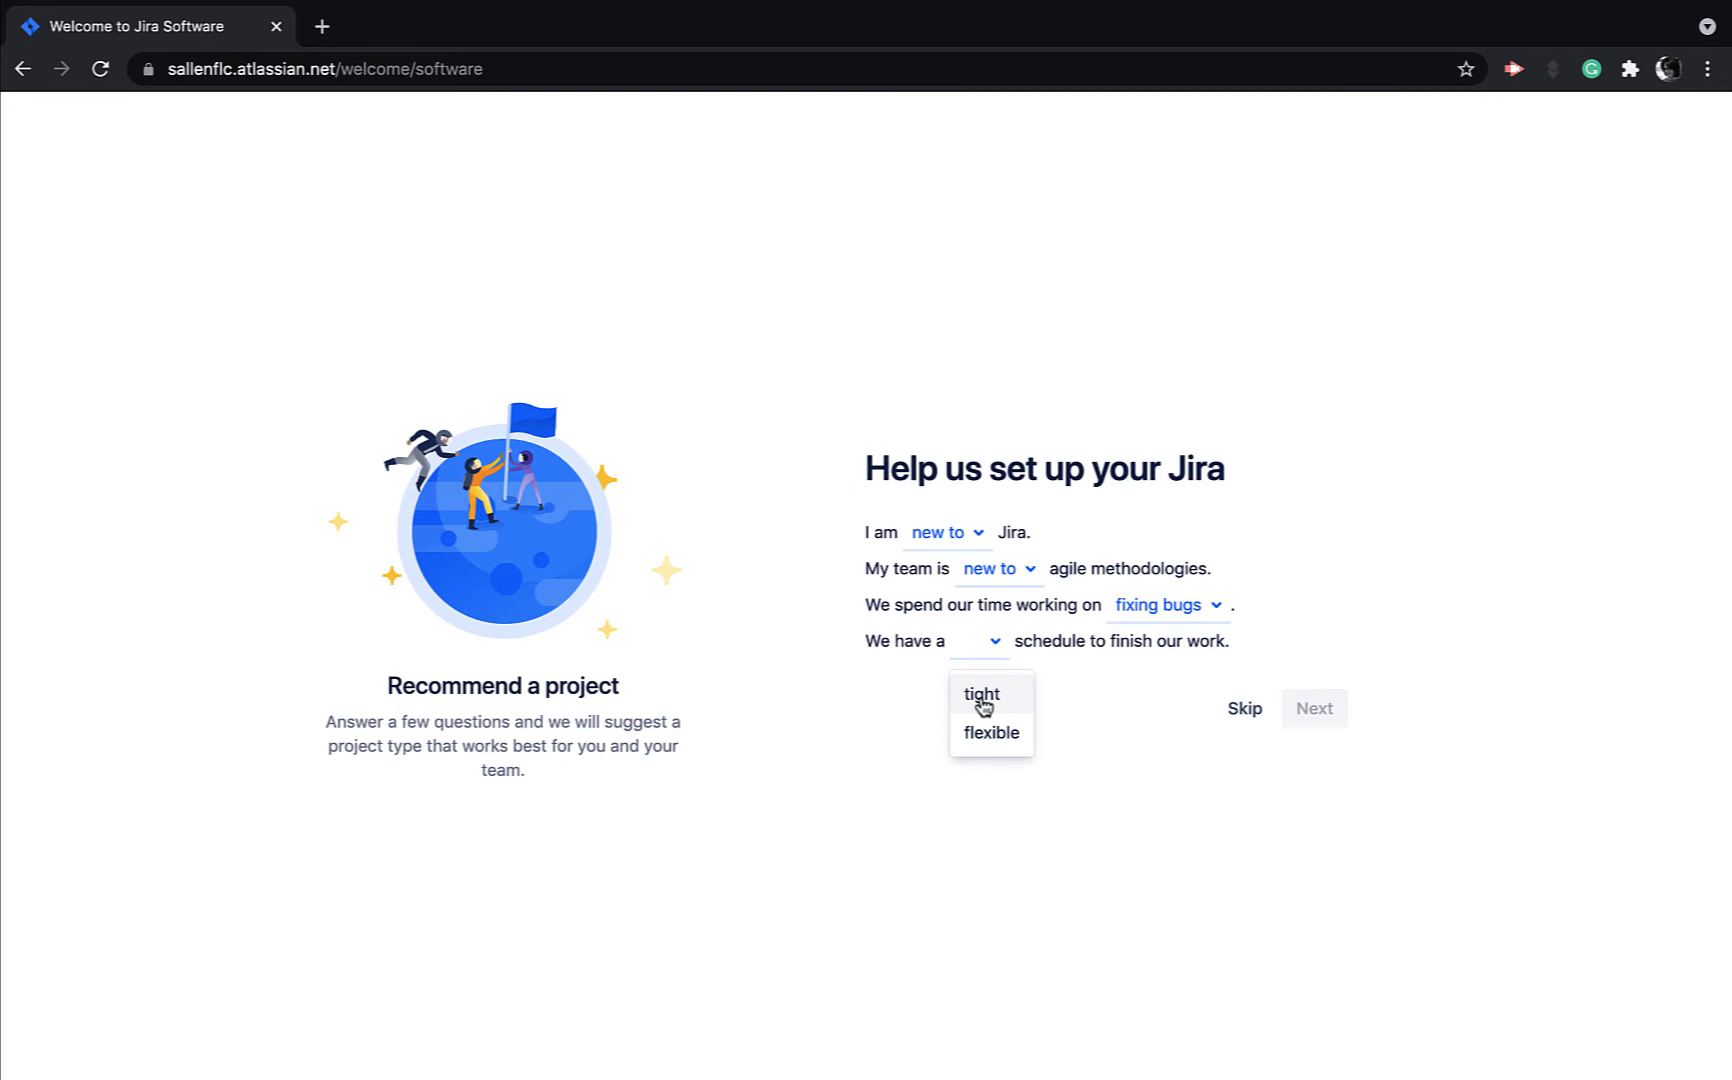
left_click(986, 731)
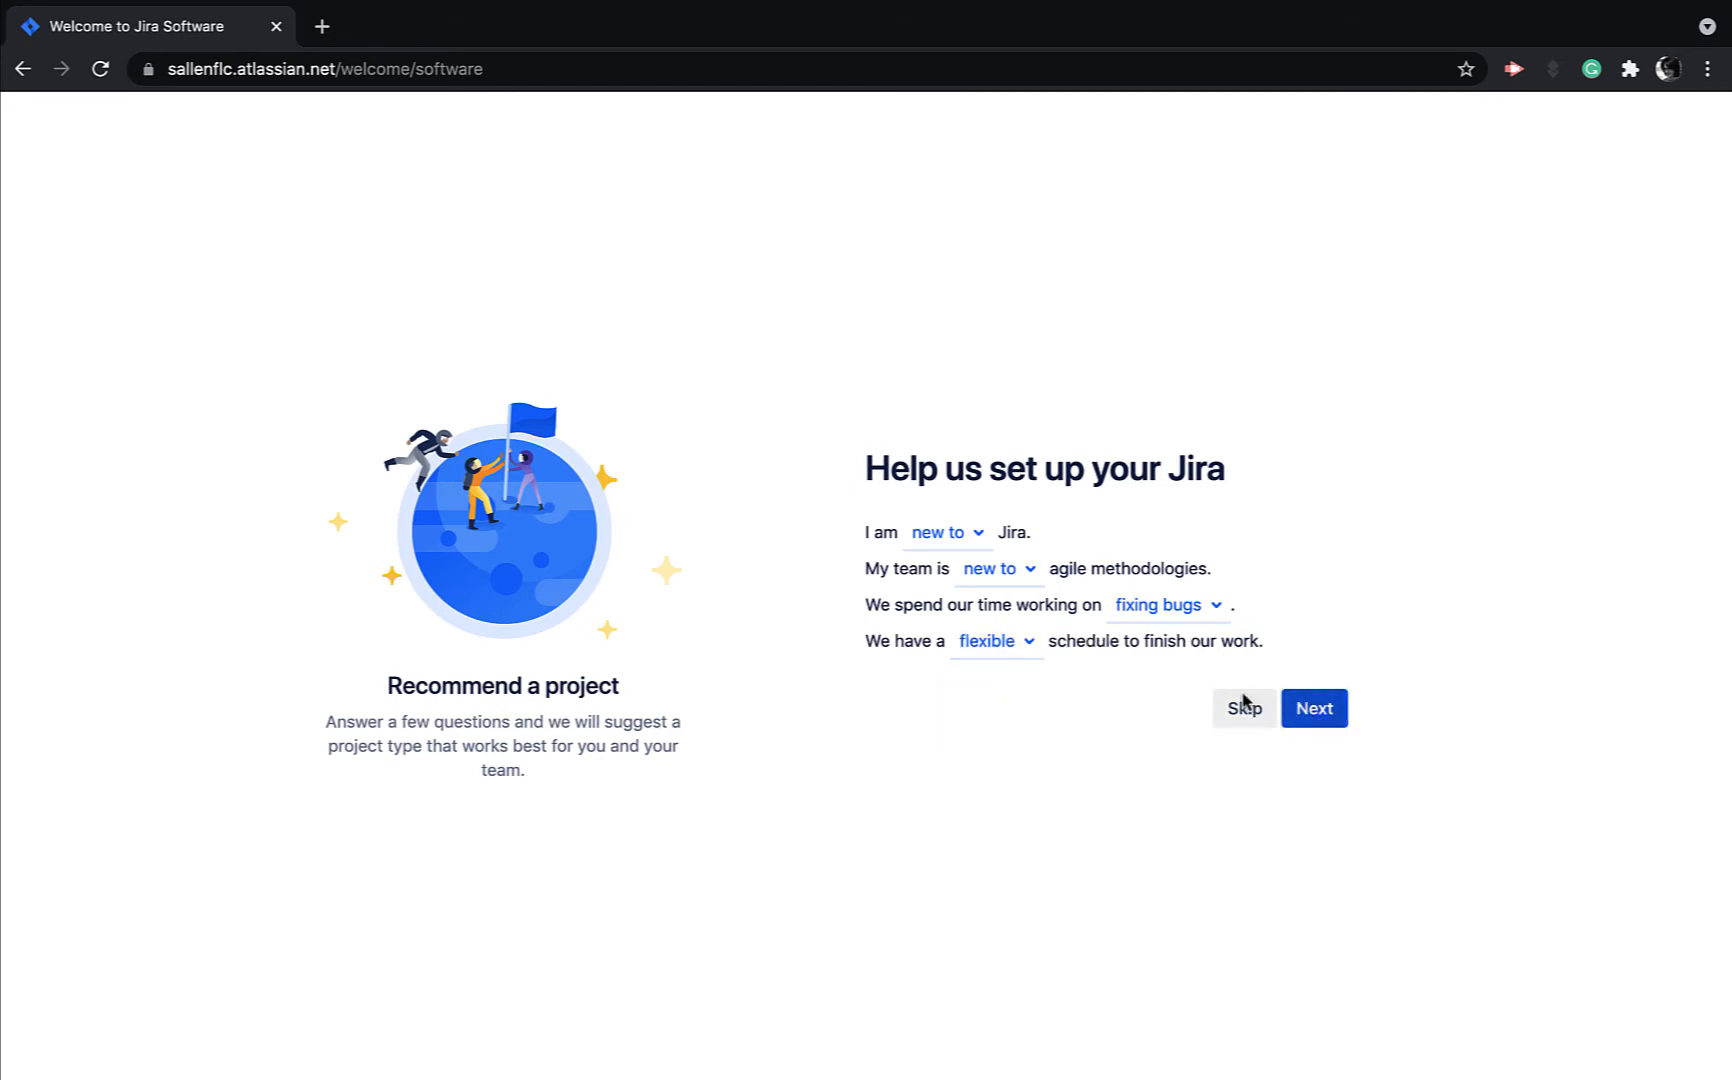
left_click(1316, 710)
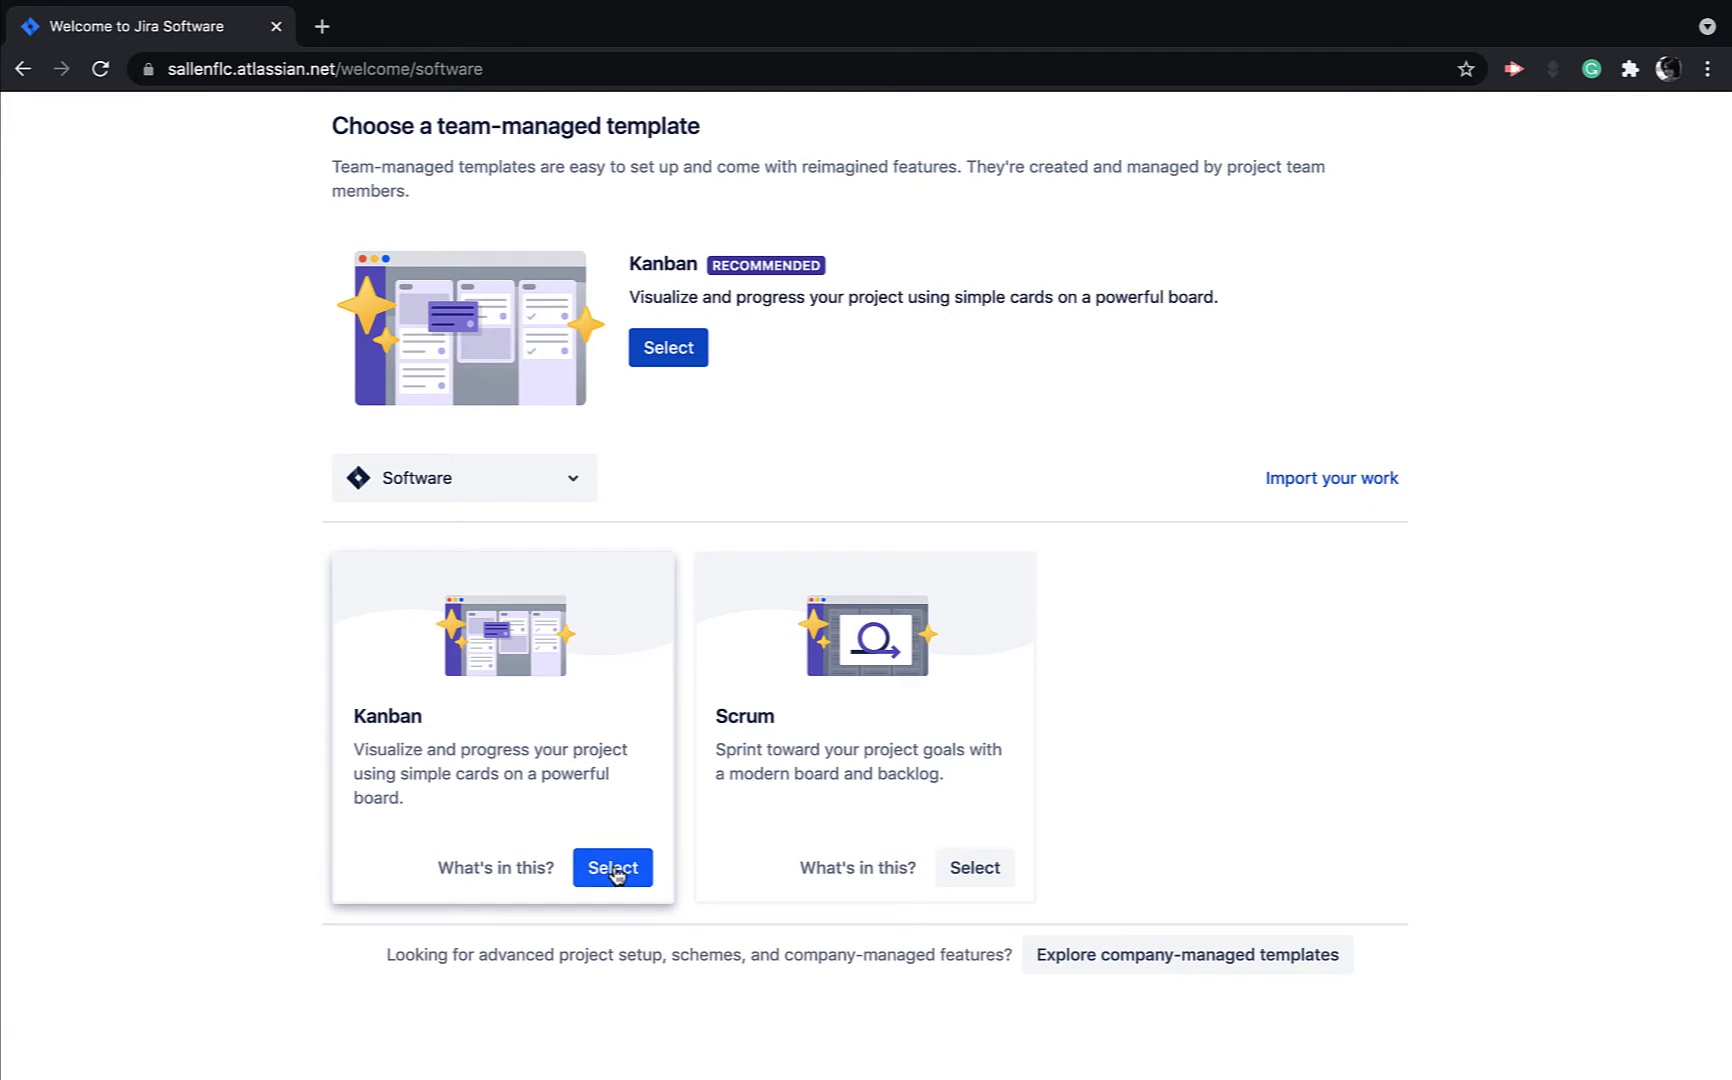
Create a project named Test Project from the team-managed Kanban template.
left_click(614, 870)
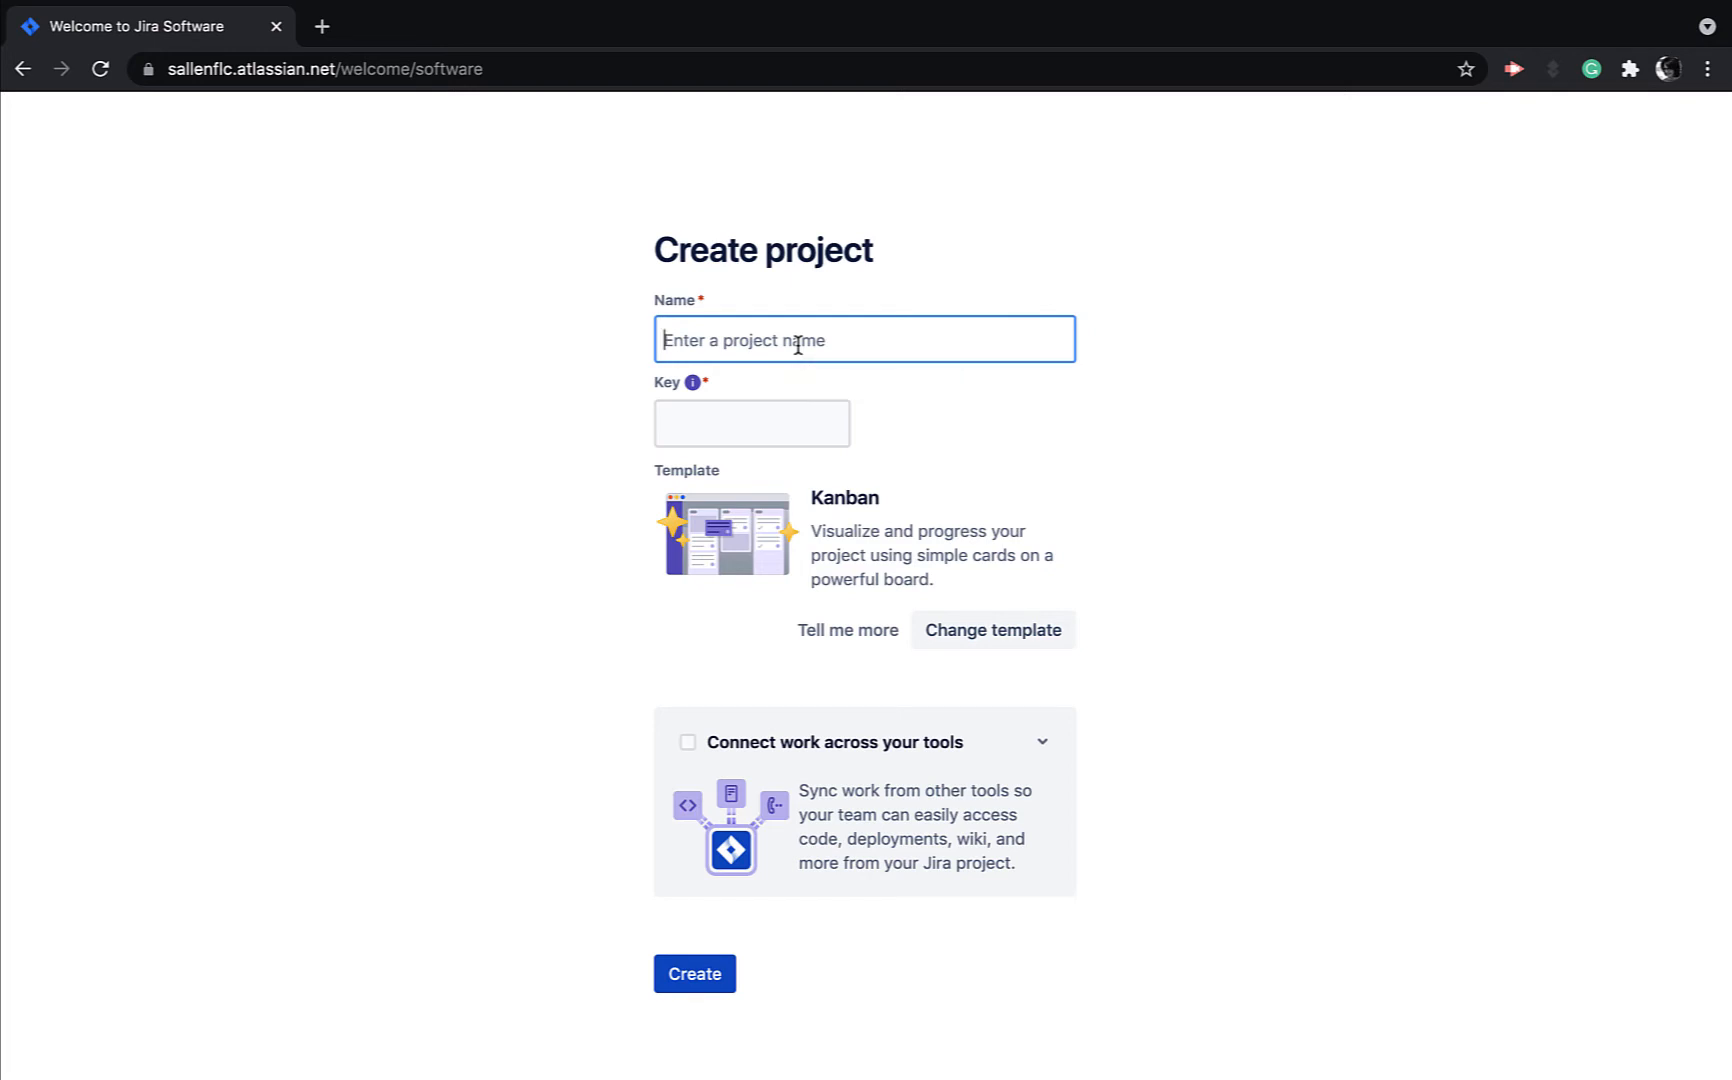
type("TestProject")
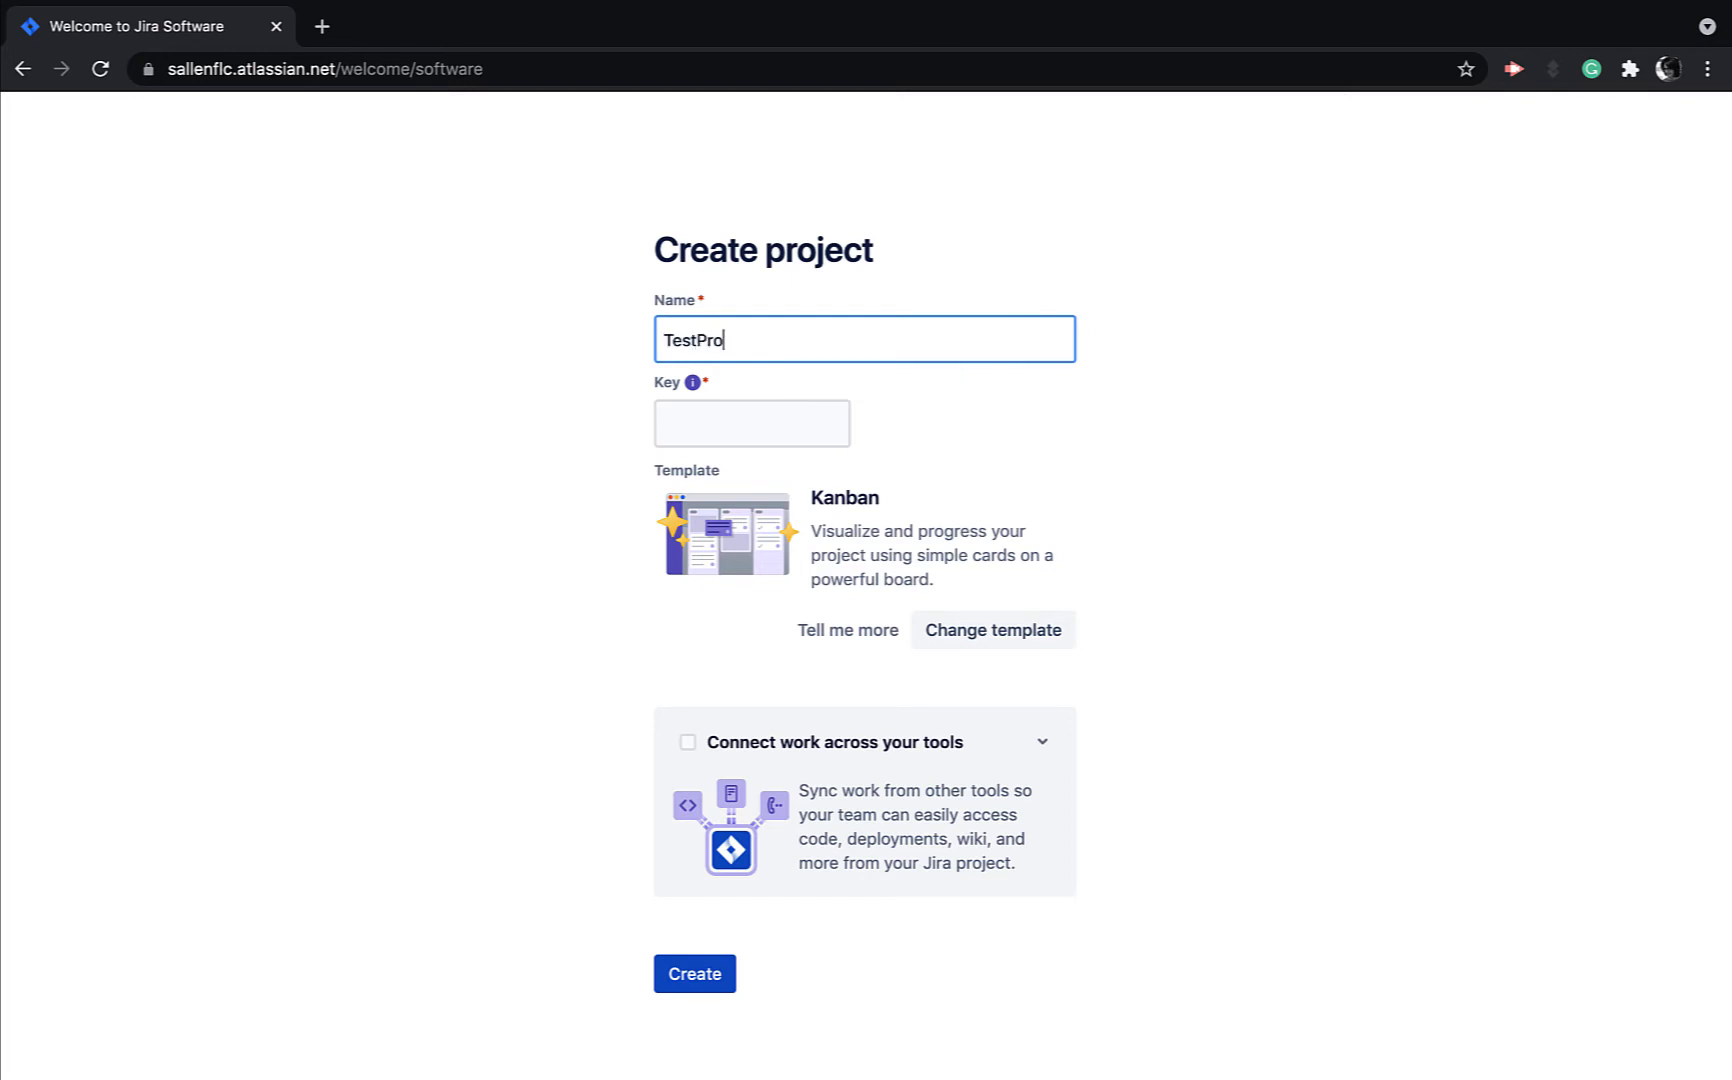
key("BackSpace")
key("BackSpace")
key("BackSpace")
key("BackSpace")
key("BackSpace")
key("BackSpace")
key("BackSpace")
type("Project")
left_click(697, 973)
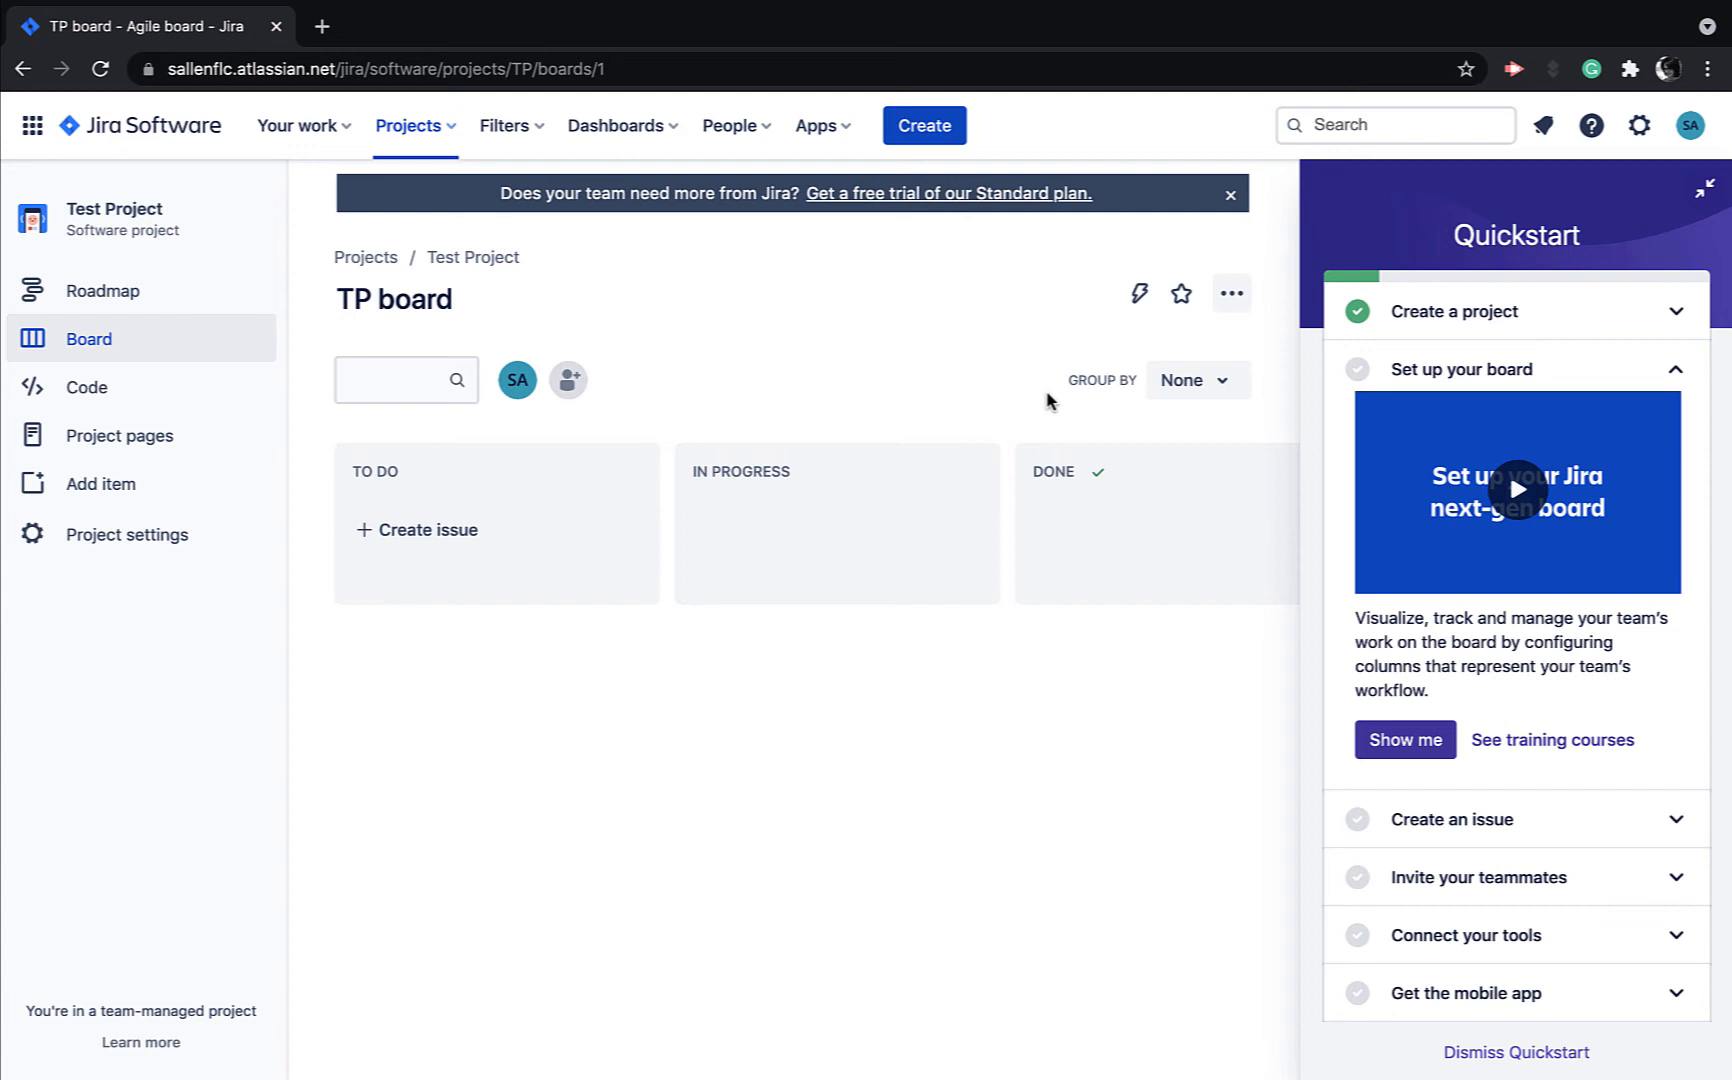
Open the Jira Server or Cloud restore page through the external import wizard in the system settings.
left_click(1641, 130)
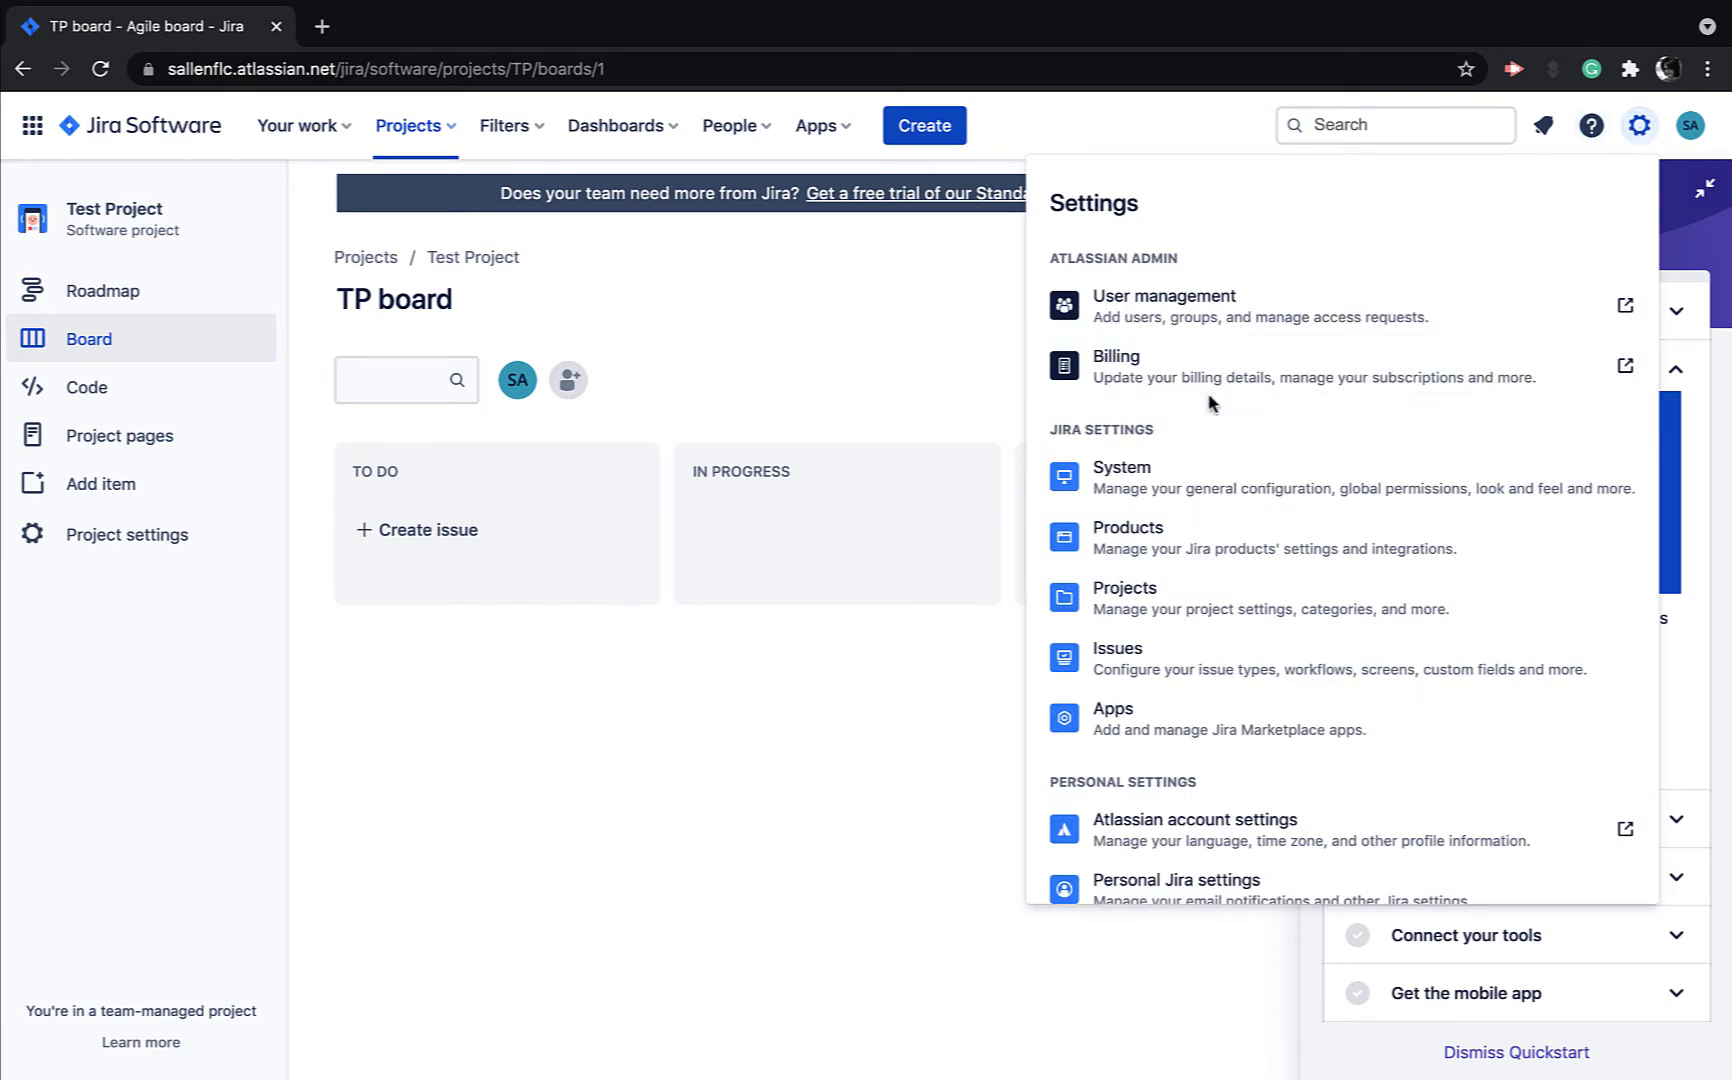
left_click(1140, 489)
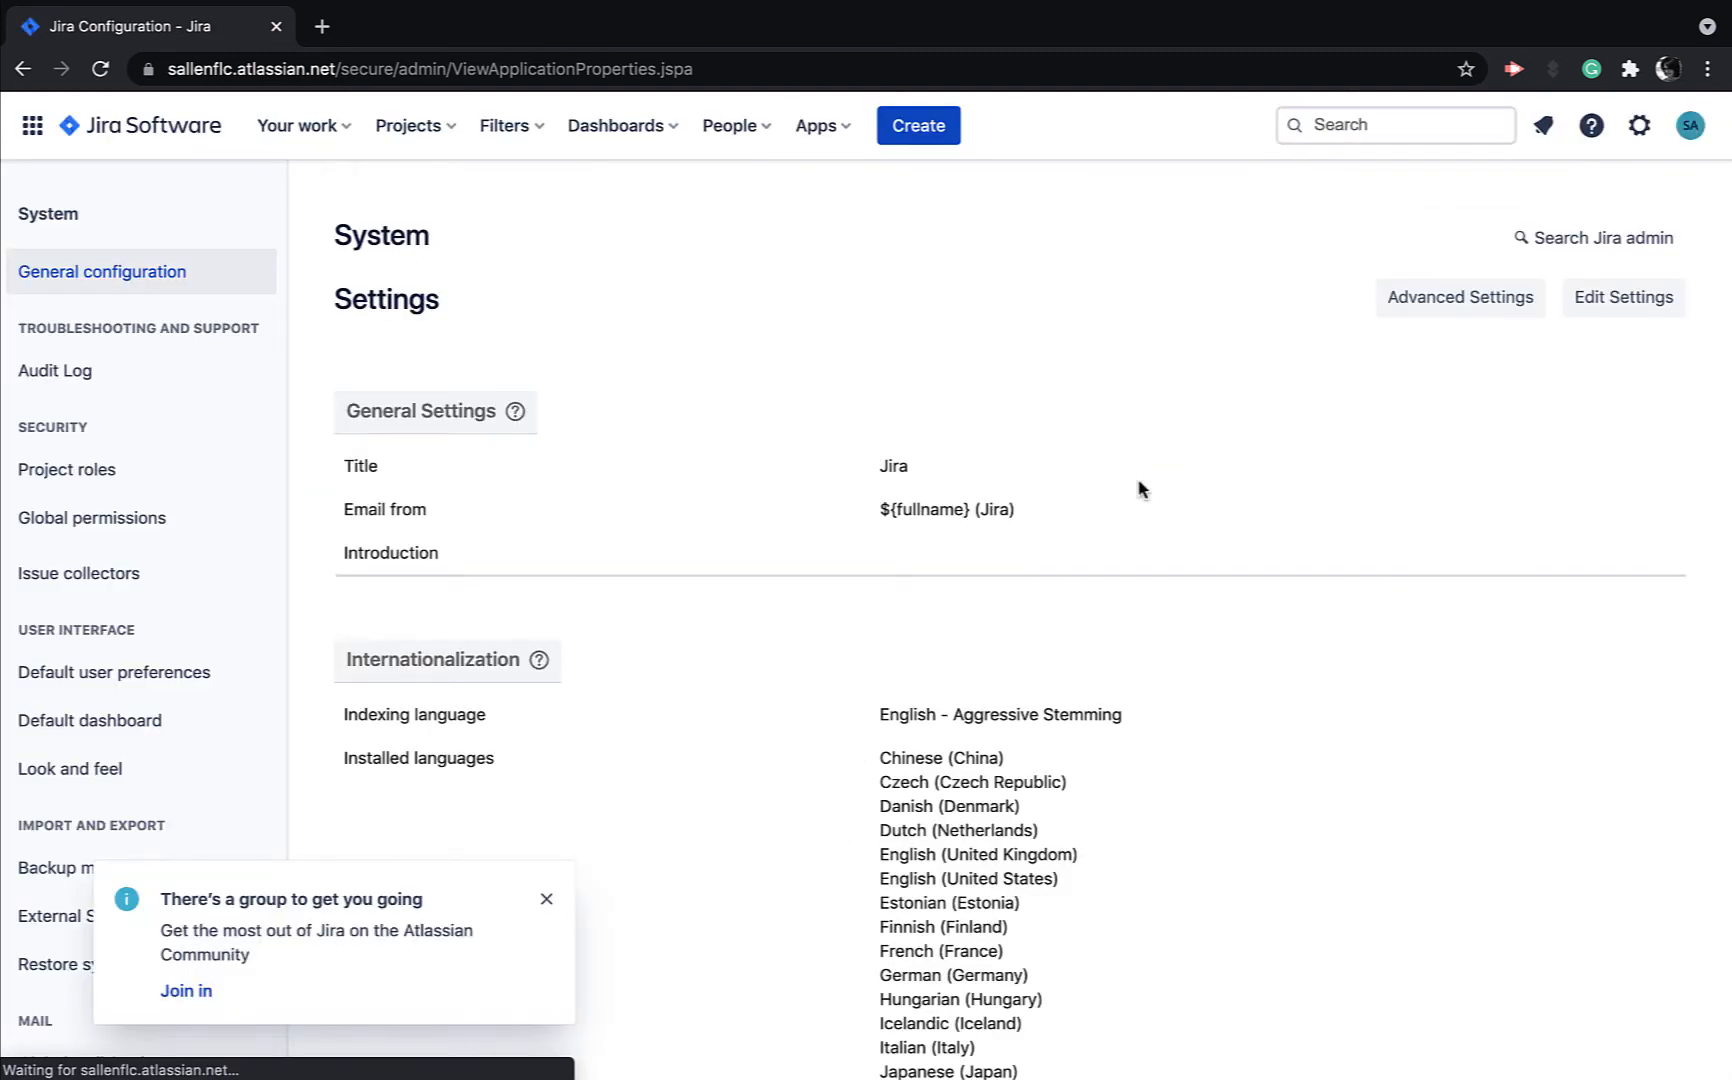
left_click(546, 898)
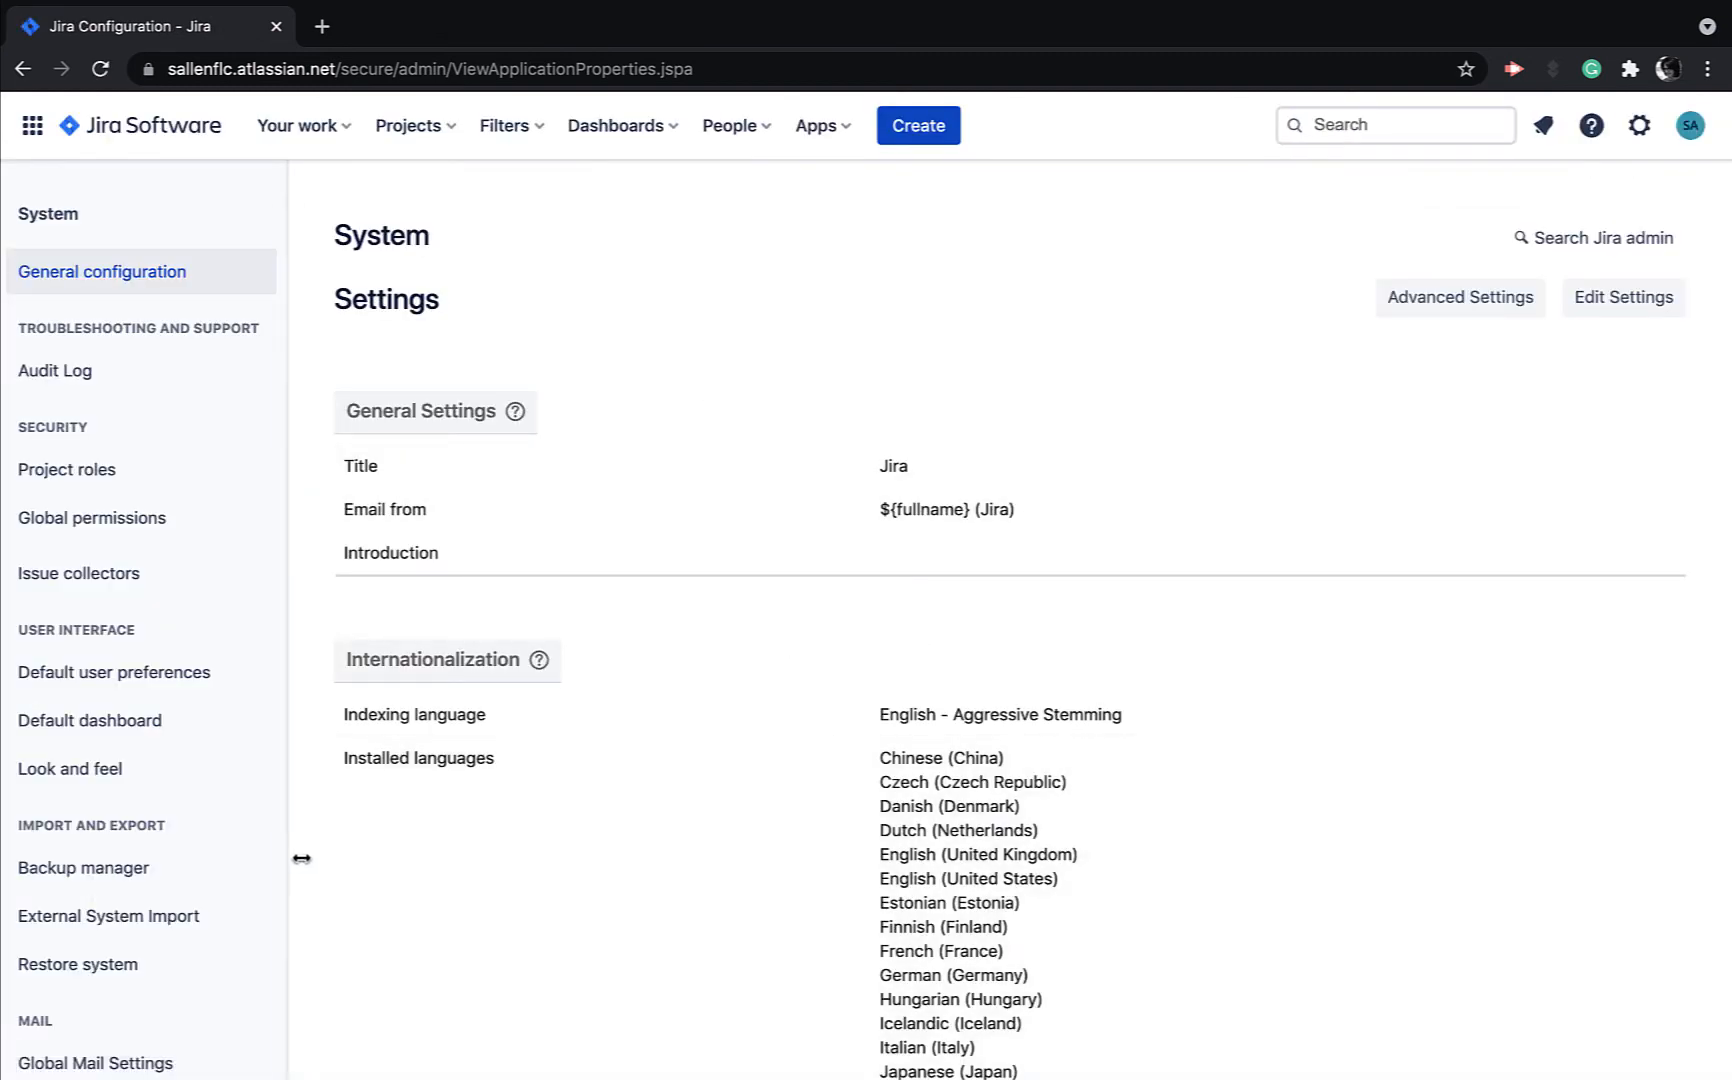
left_click(138, 927)
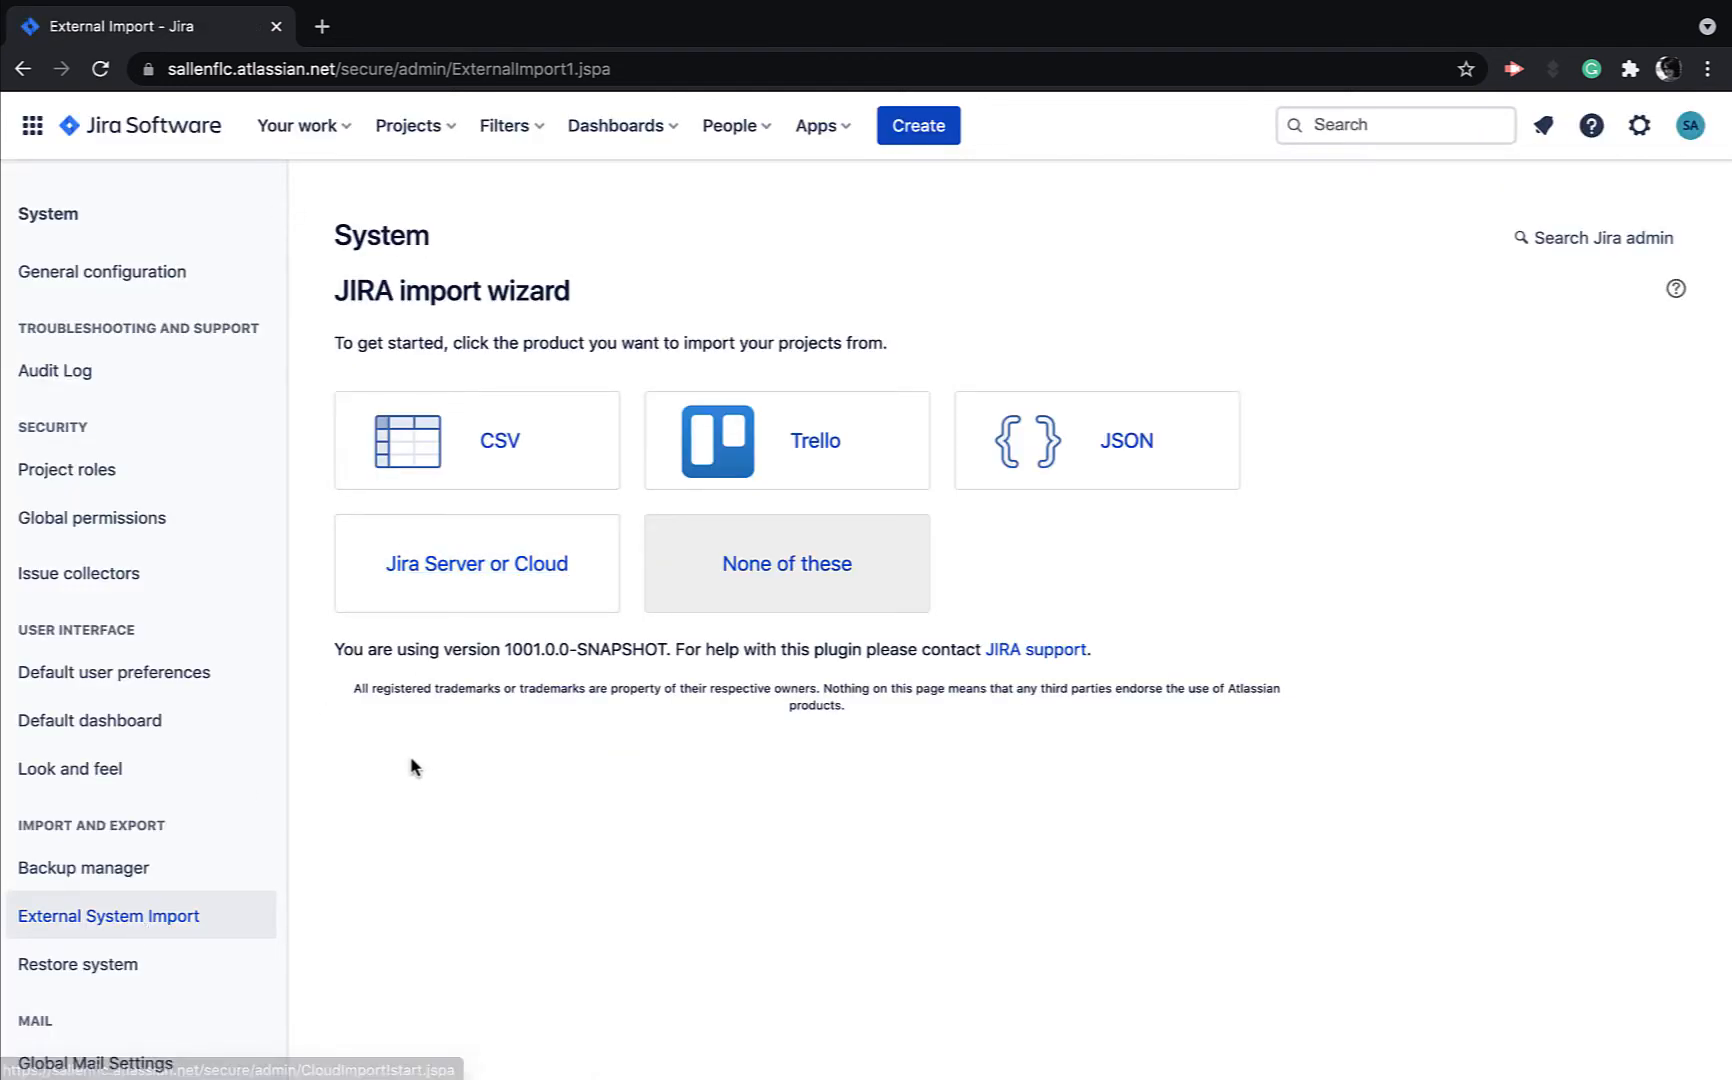
left_click(457, 568)
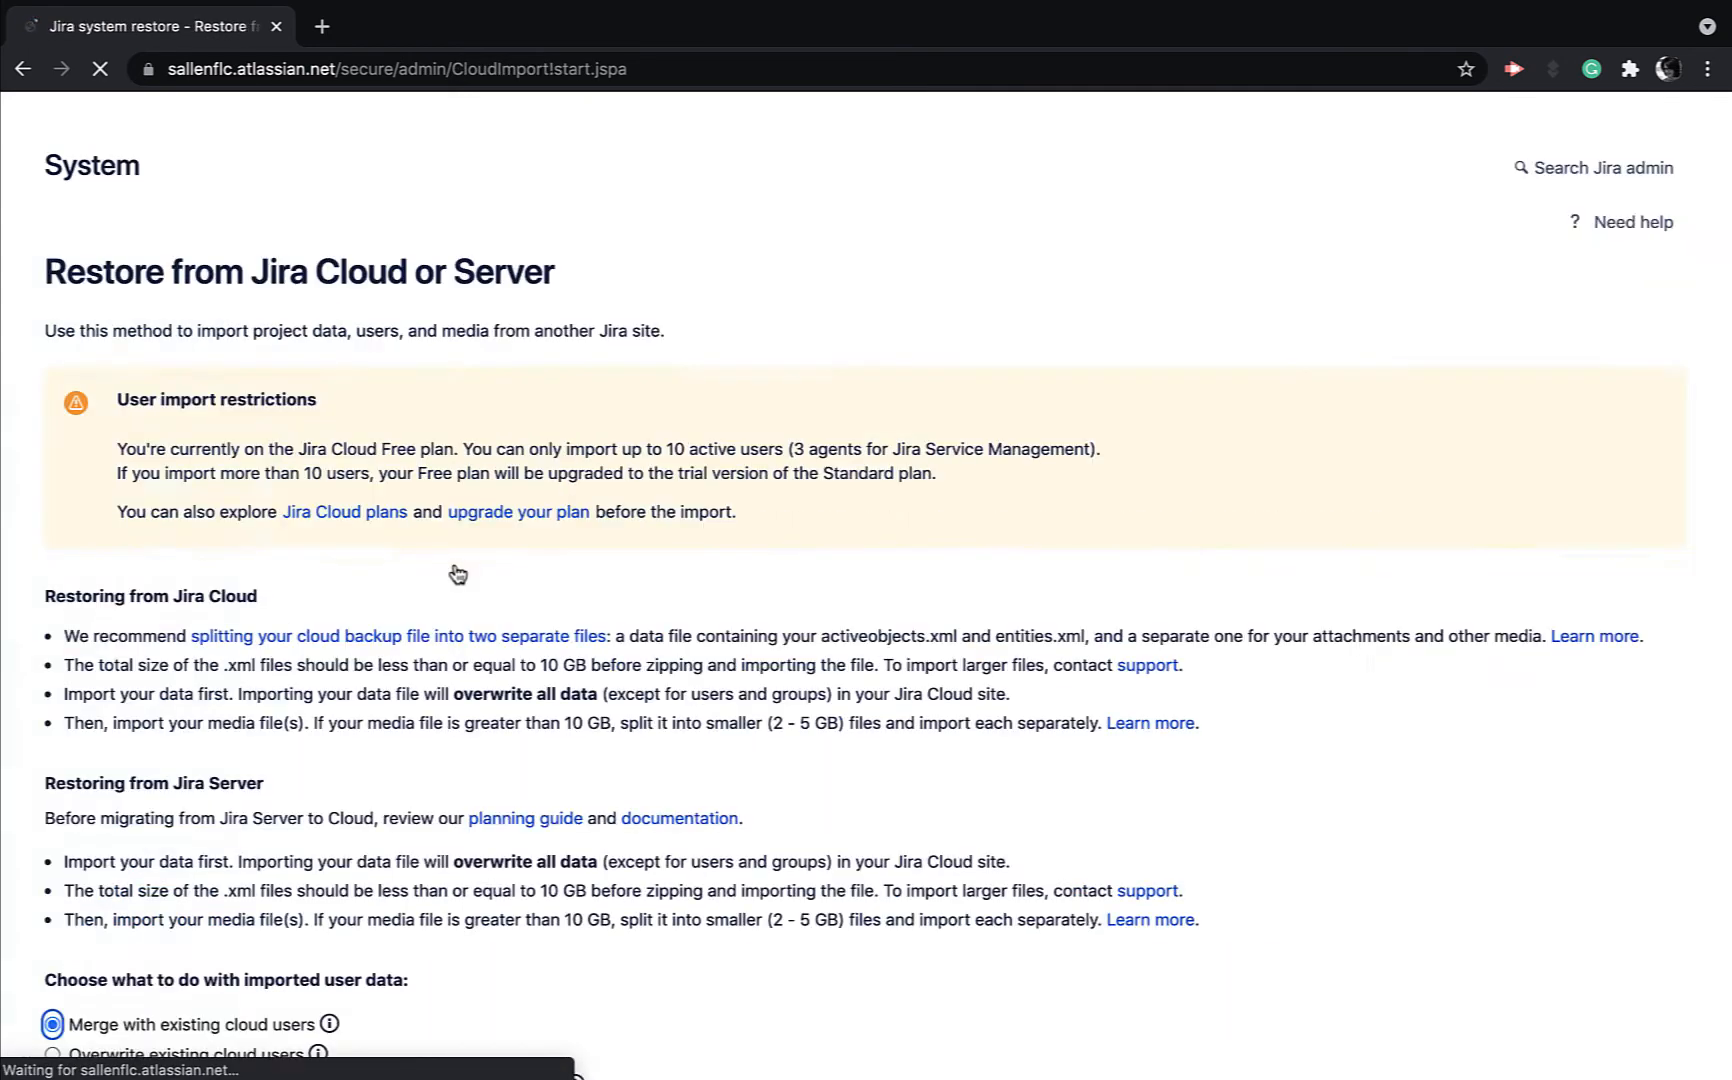
Try to import data with existing cloud users overwritten, and proceed to backing up the site data.
scroll(555, 755, "down", 1)
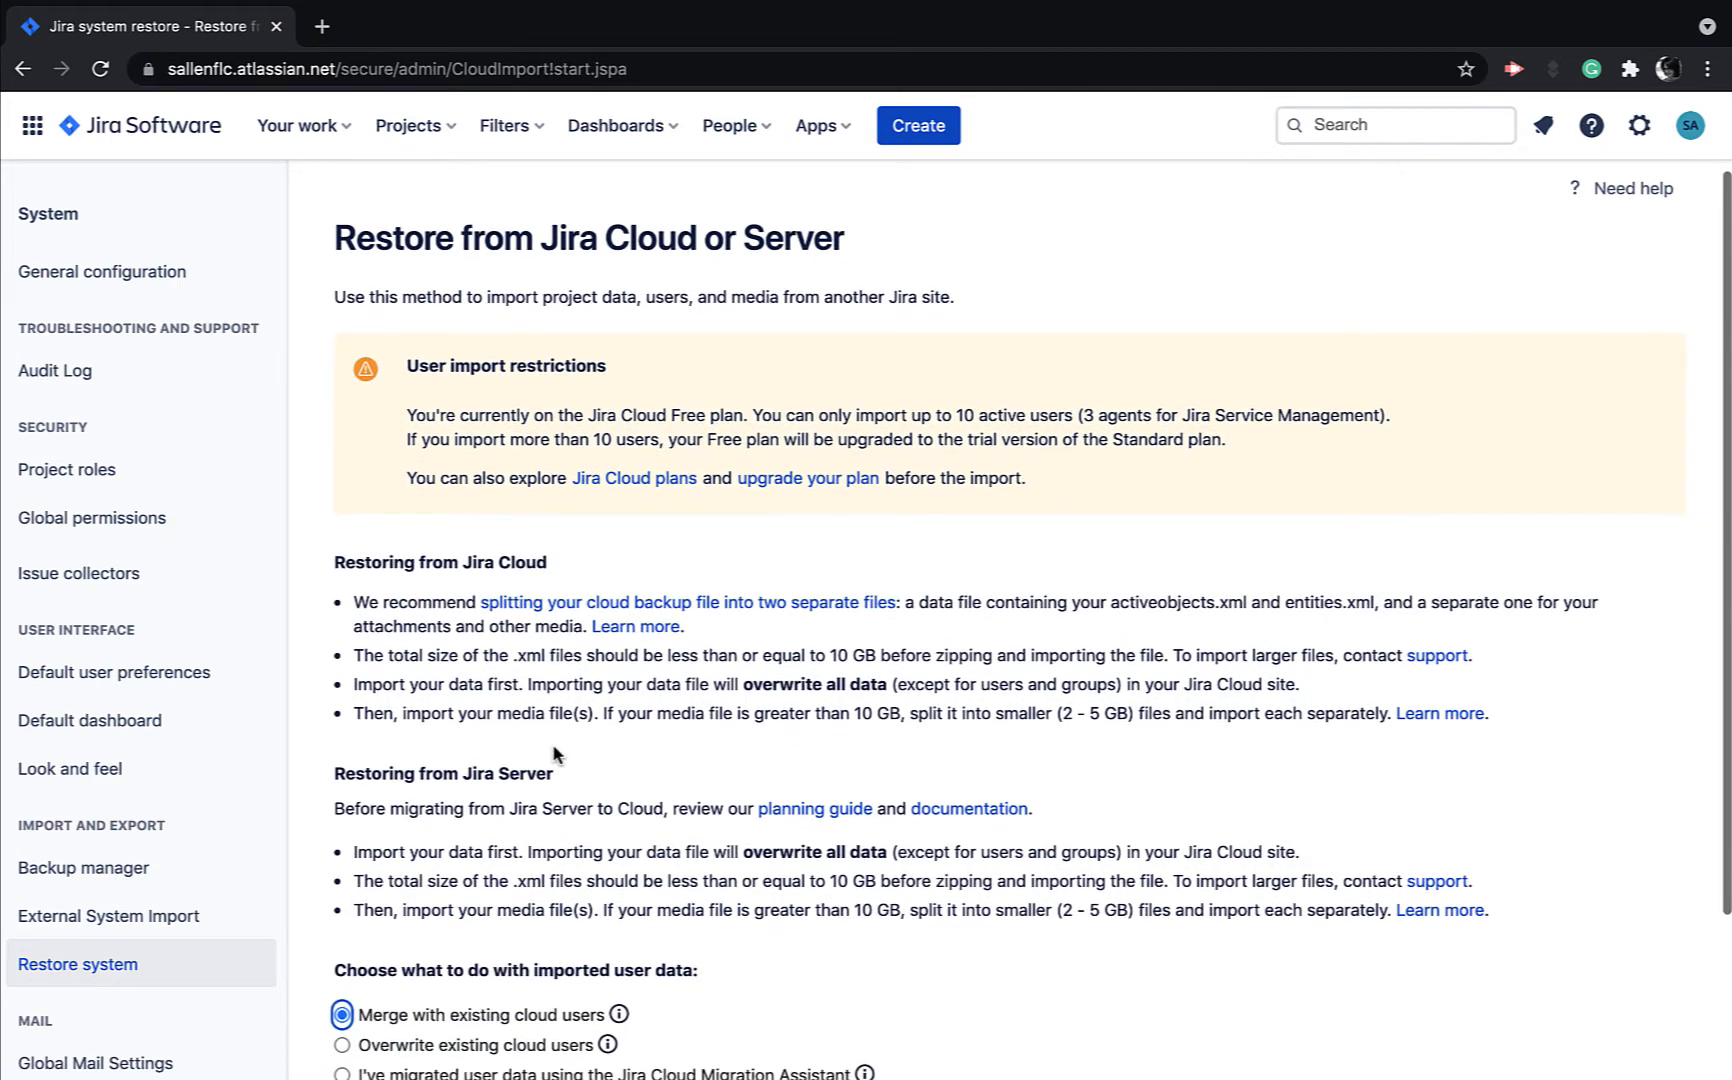
scroll(555, 755, "down", 2)
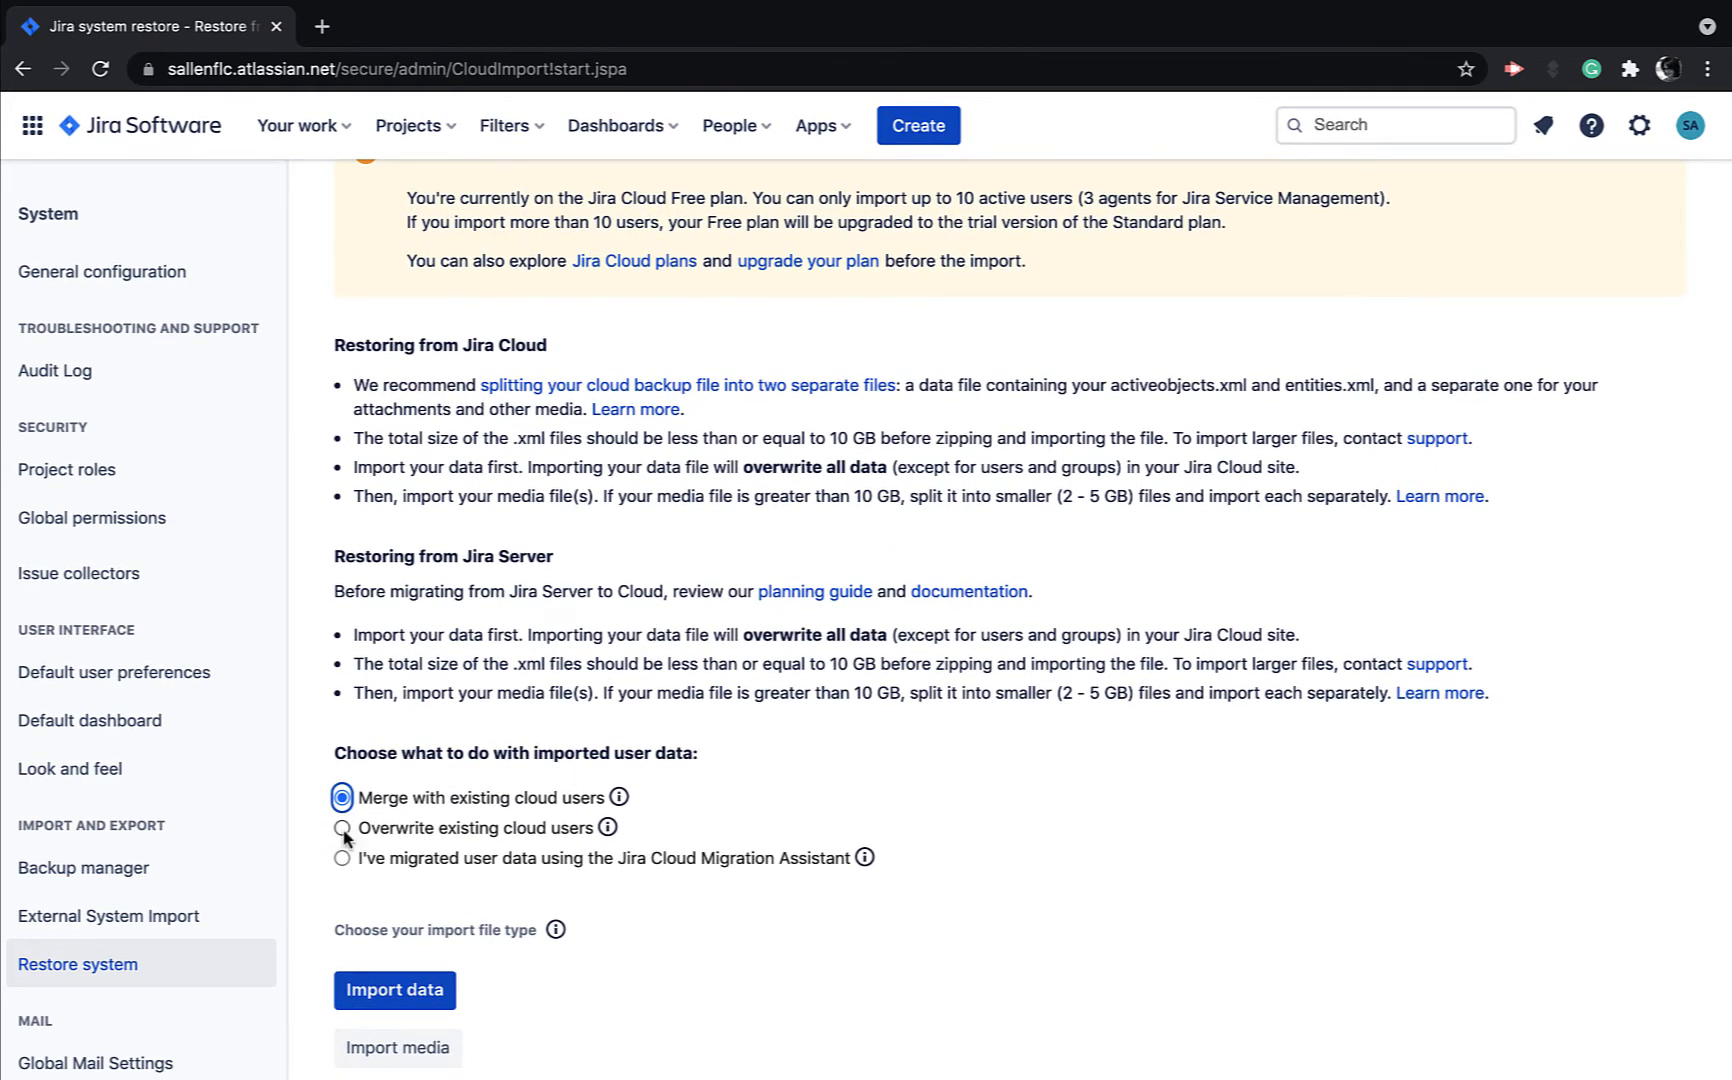
left_click(342, 829)
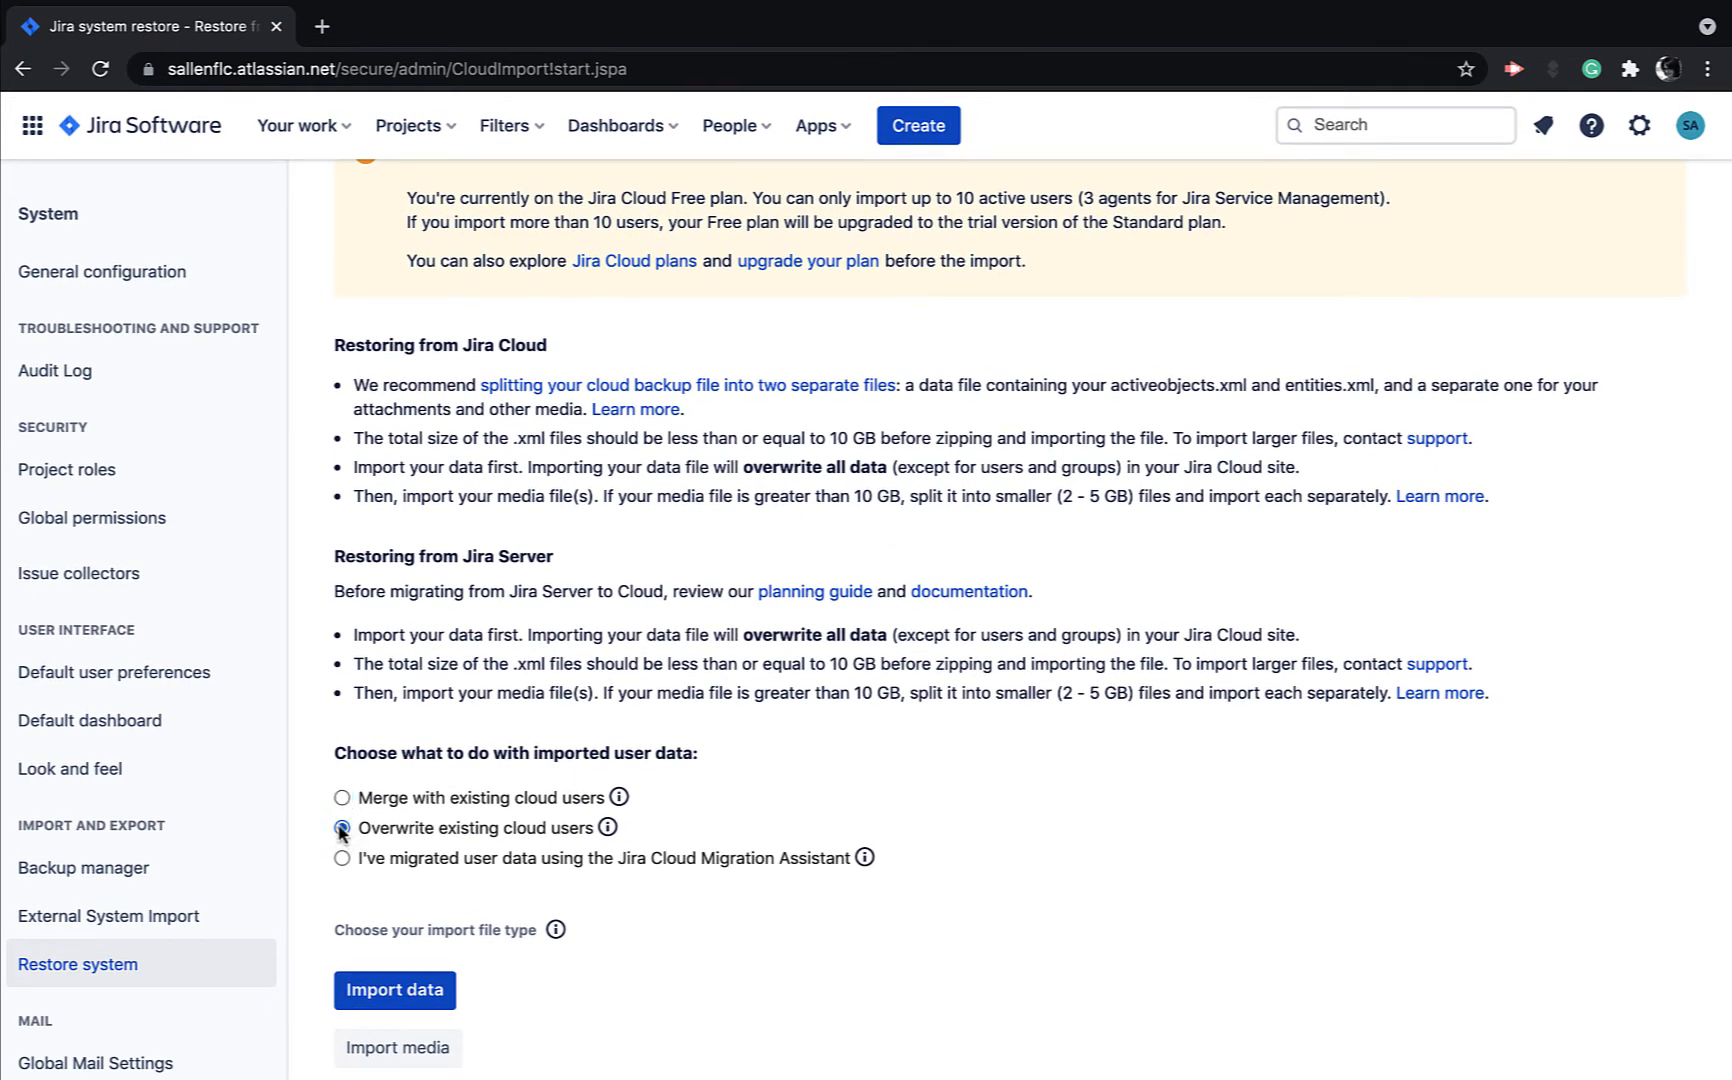
left_click(404, 995)
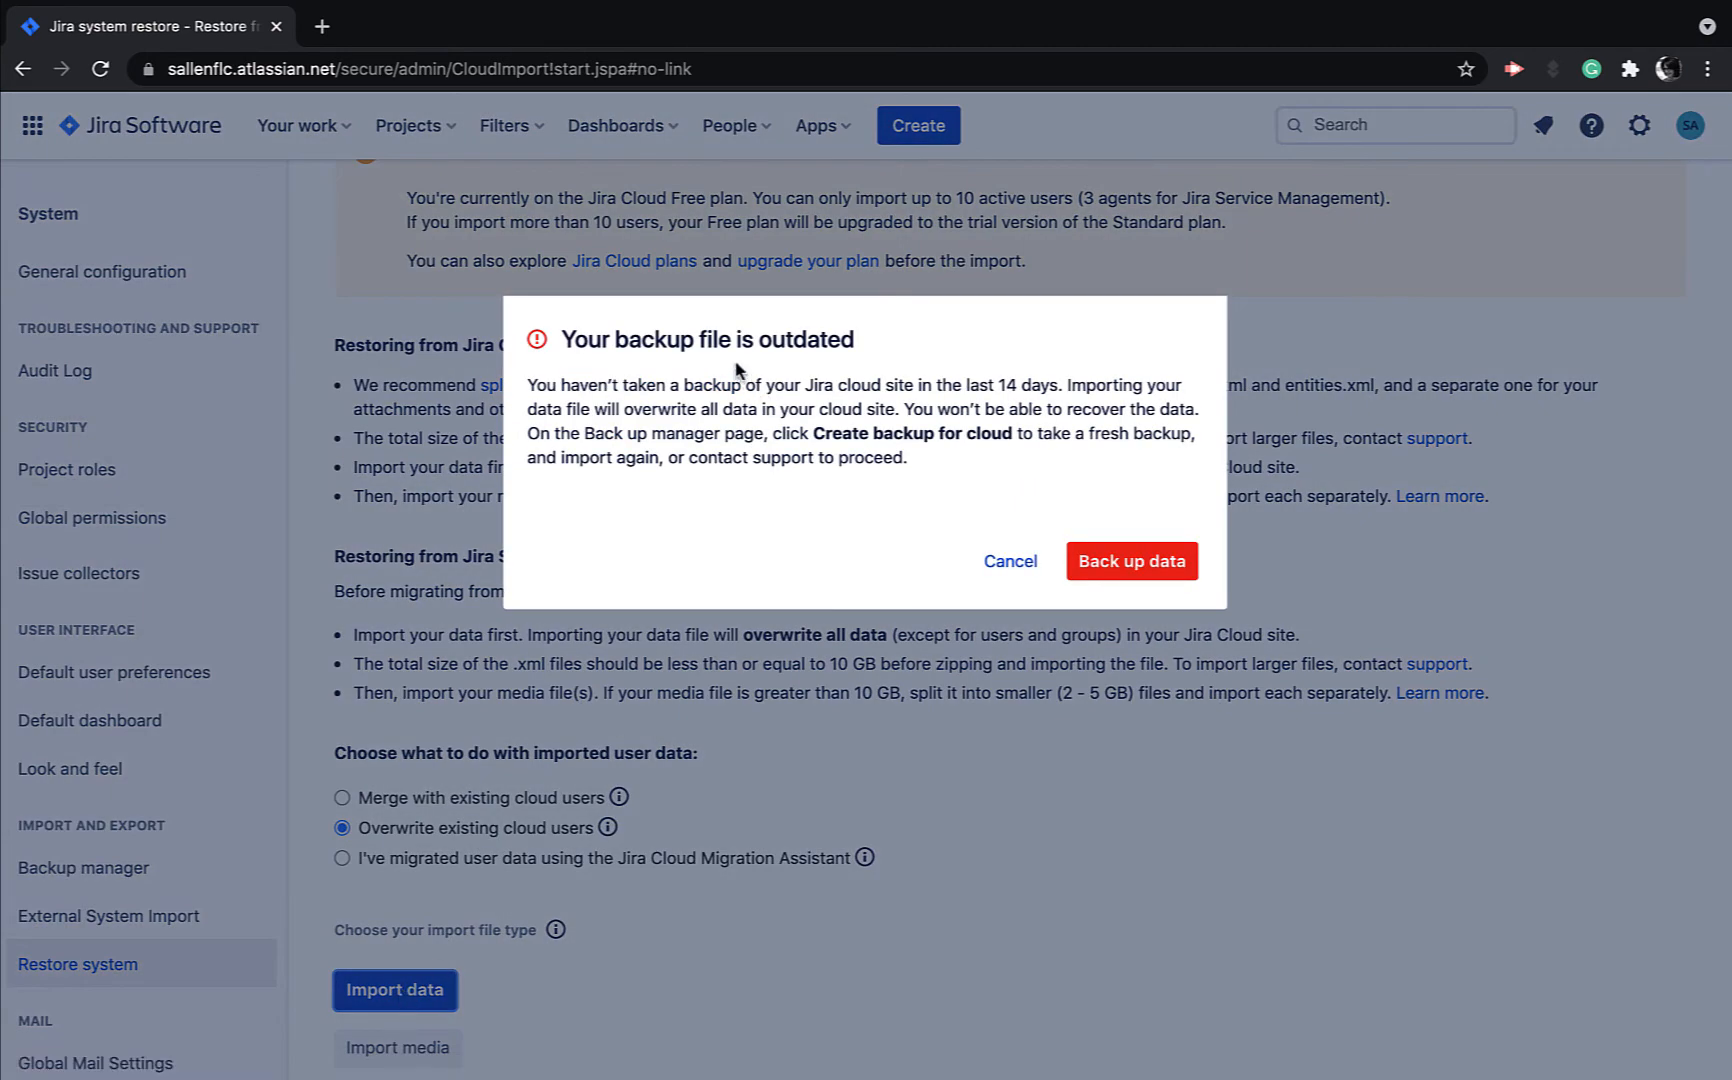
left_click(1134, 570)
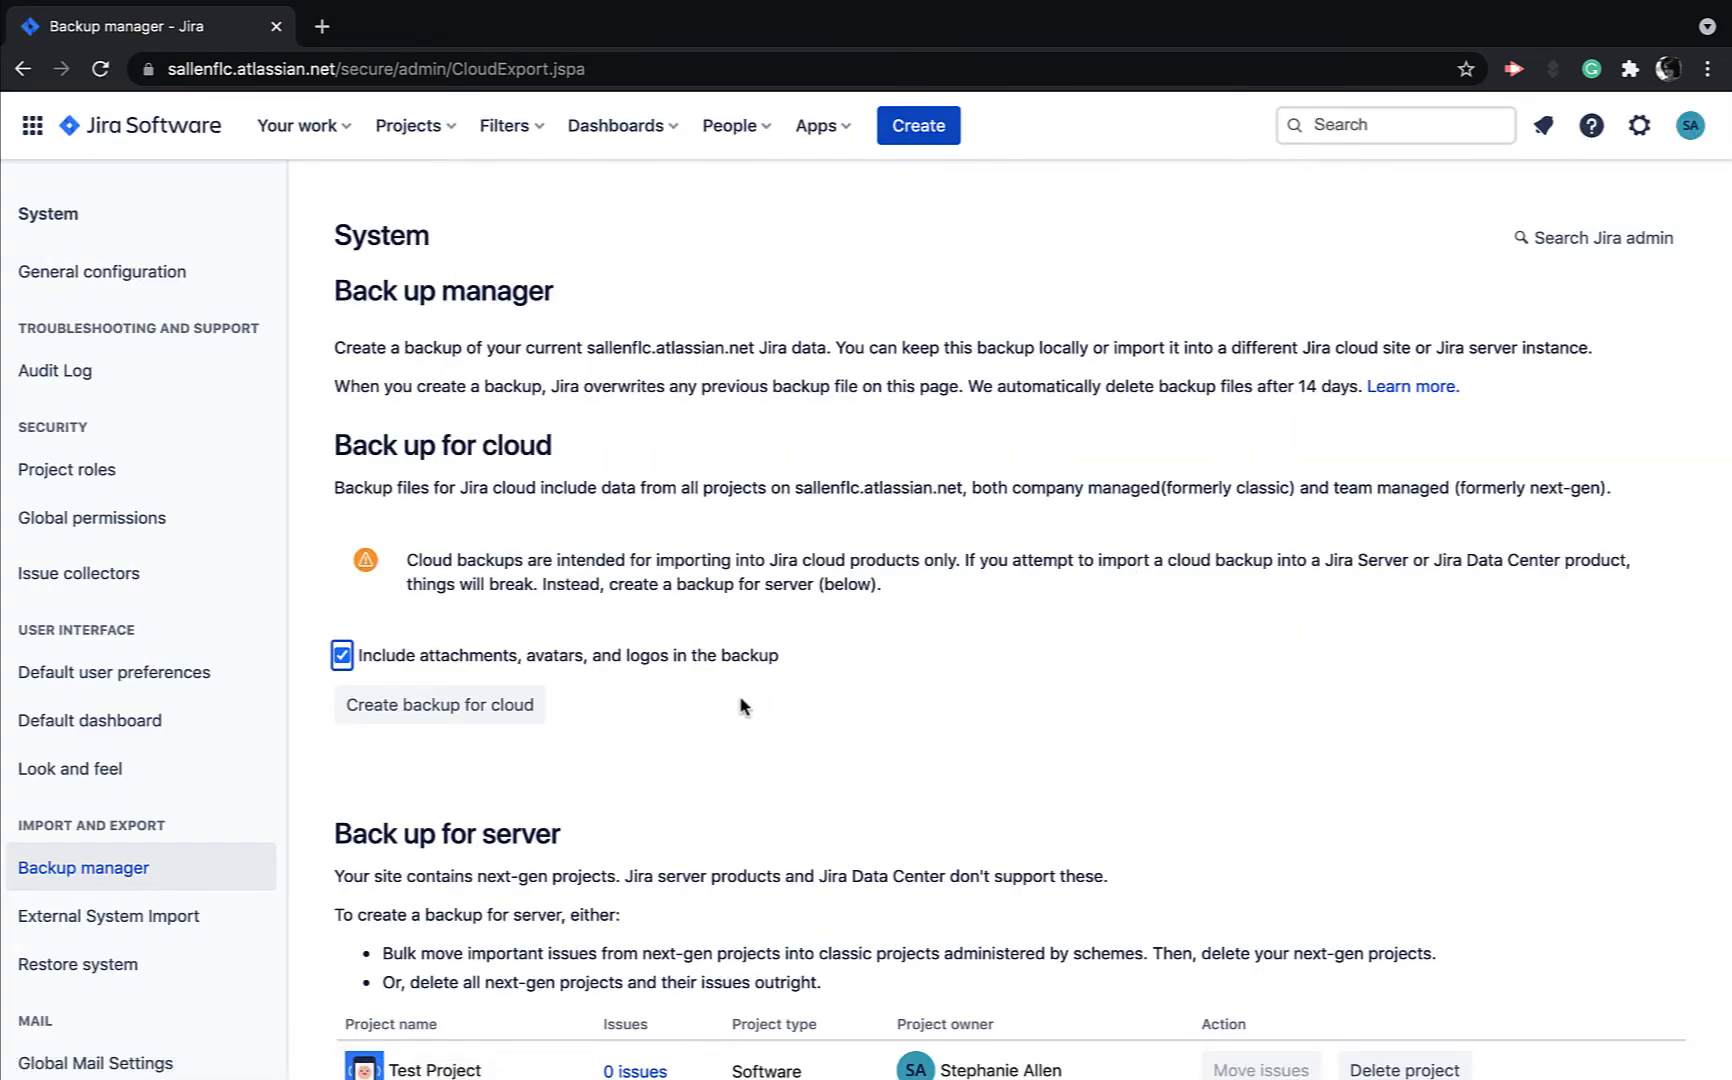
Permanently delete the Test Project, and create a cloud backup that includes attachments, avatars and logos.
scroll(651, 762, "down", 2)
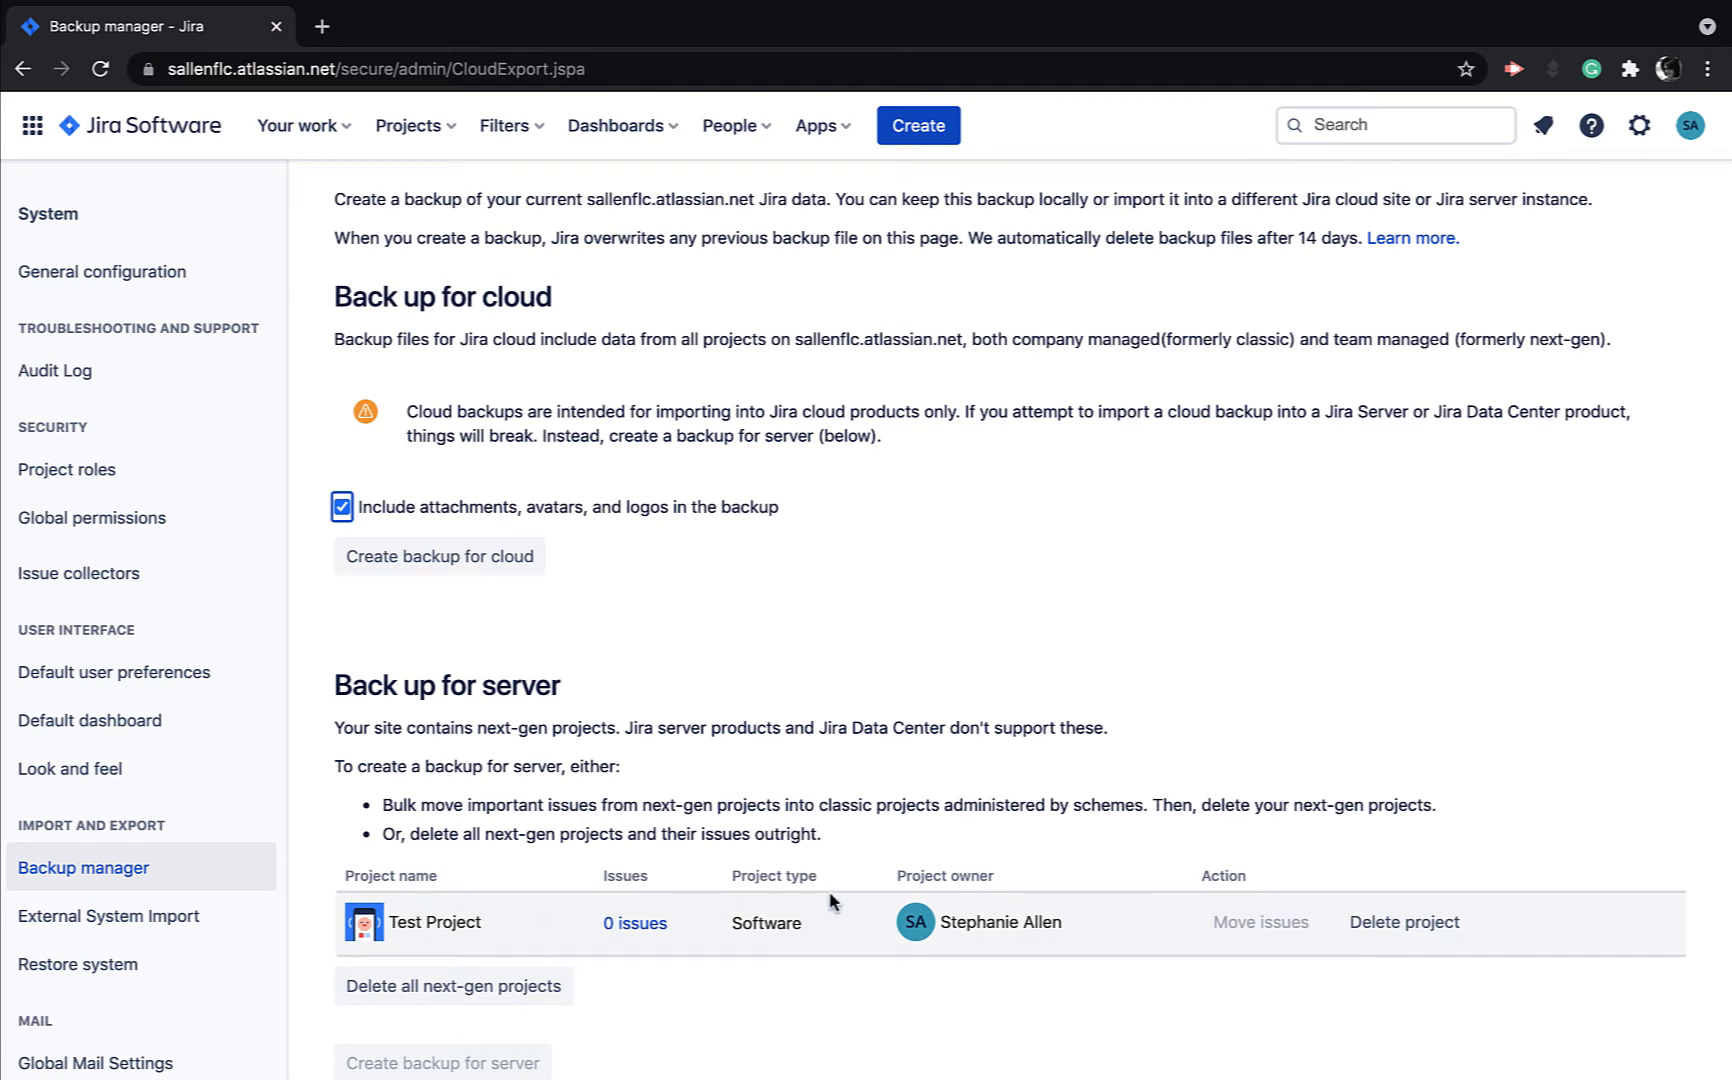
left_click(1390, 928)
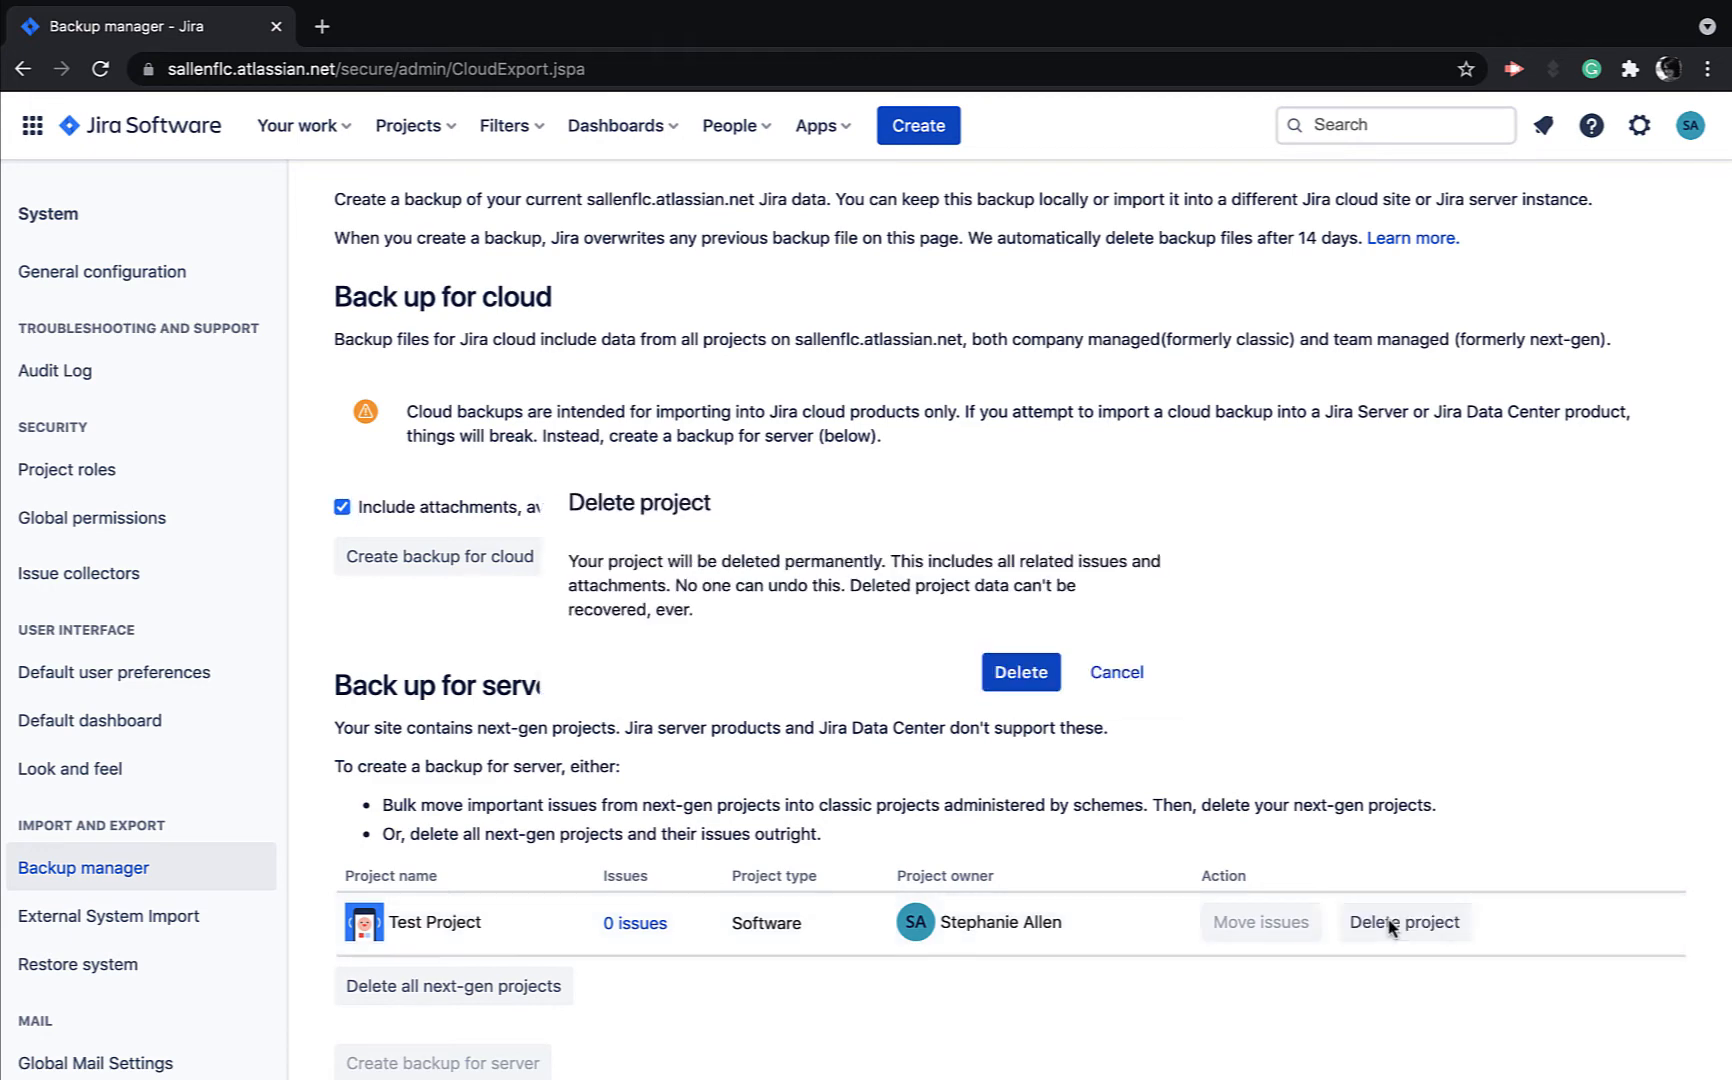
left_click(1036, 678)
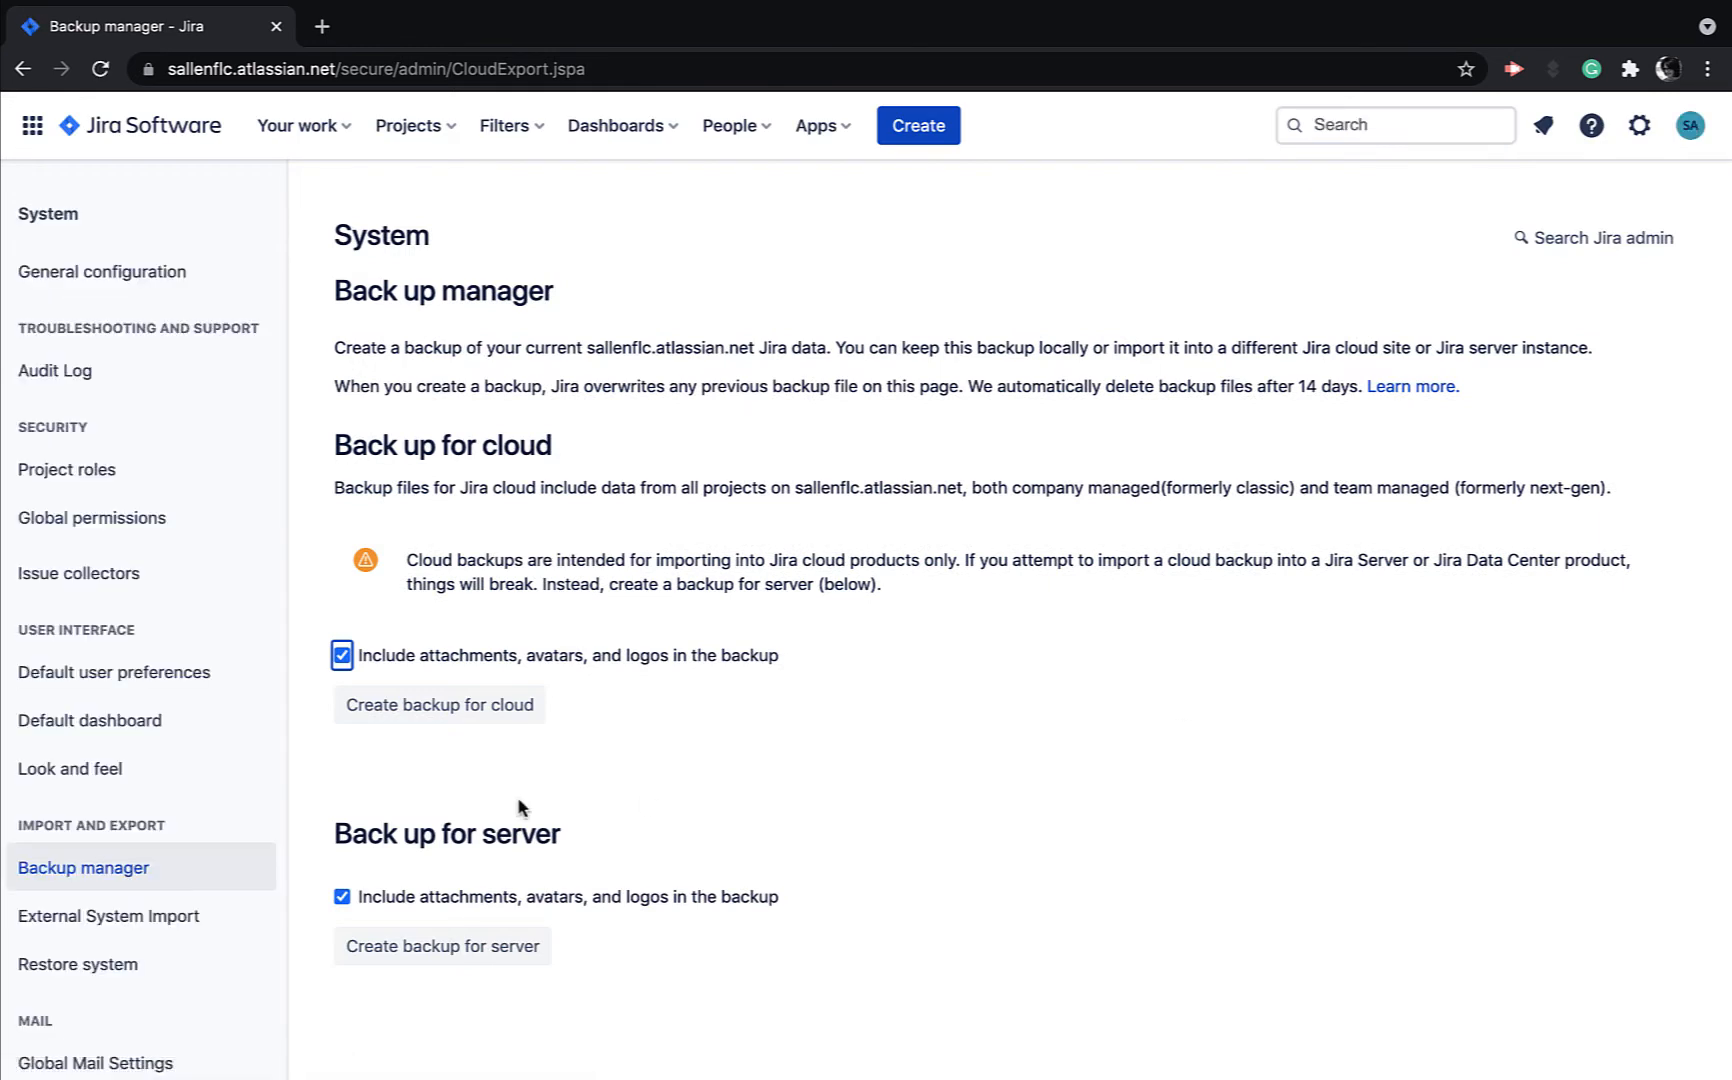
left_click(405, 712)
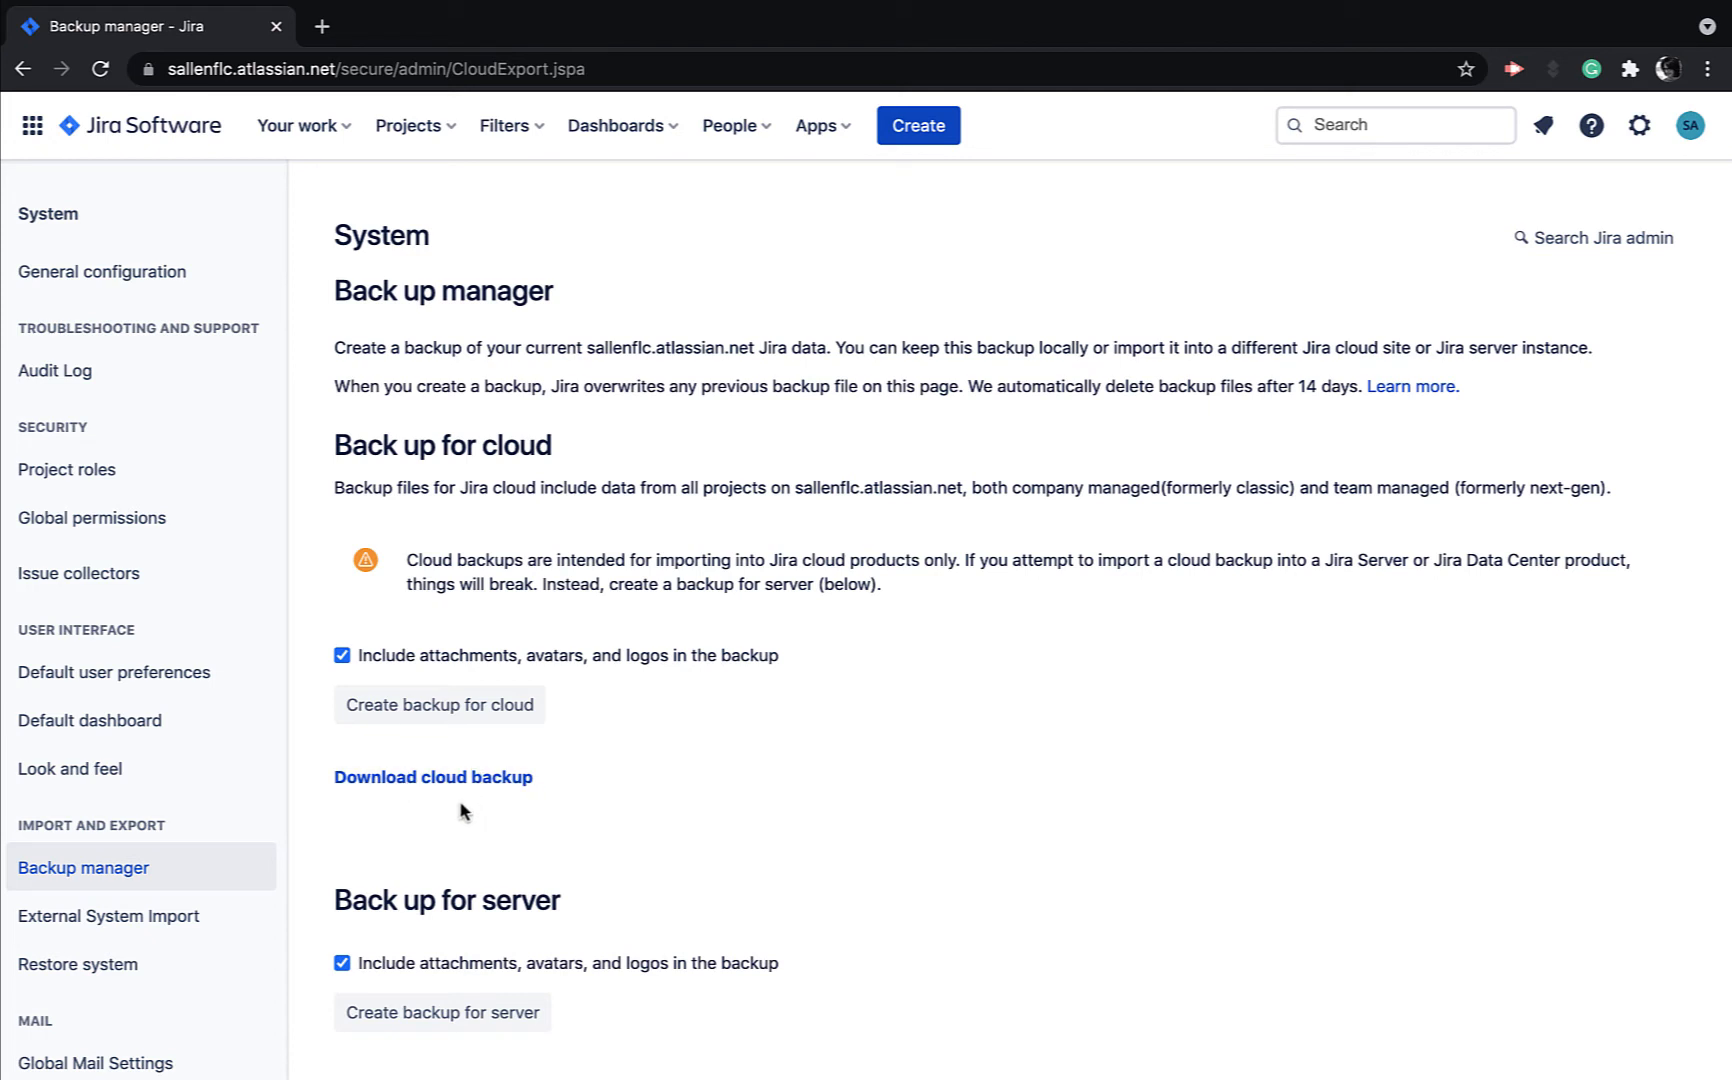
Import jira-export-cisp-454.zip from Downloads as a Jira Server or Cloud restore, overwriting existing cloud users and keeping outgoing mail enabled.
left_click(148, 925)
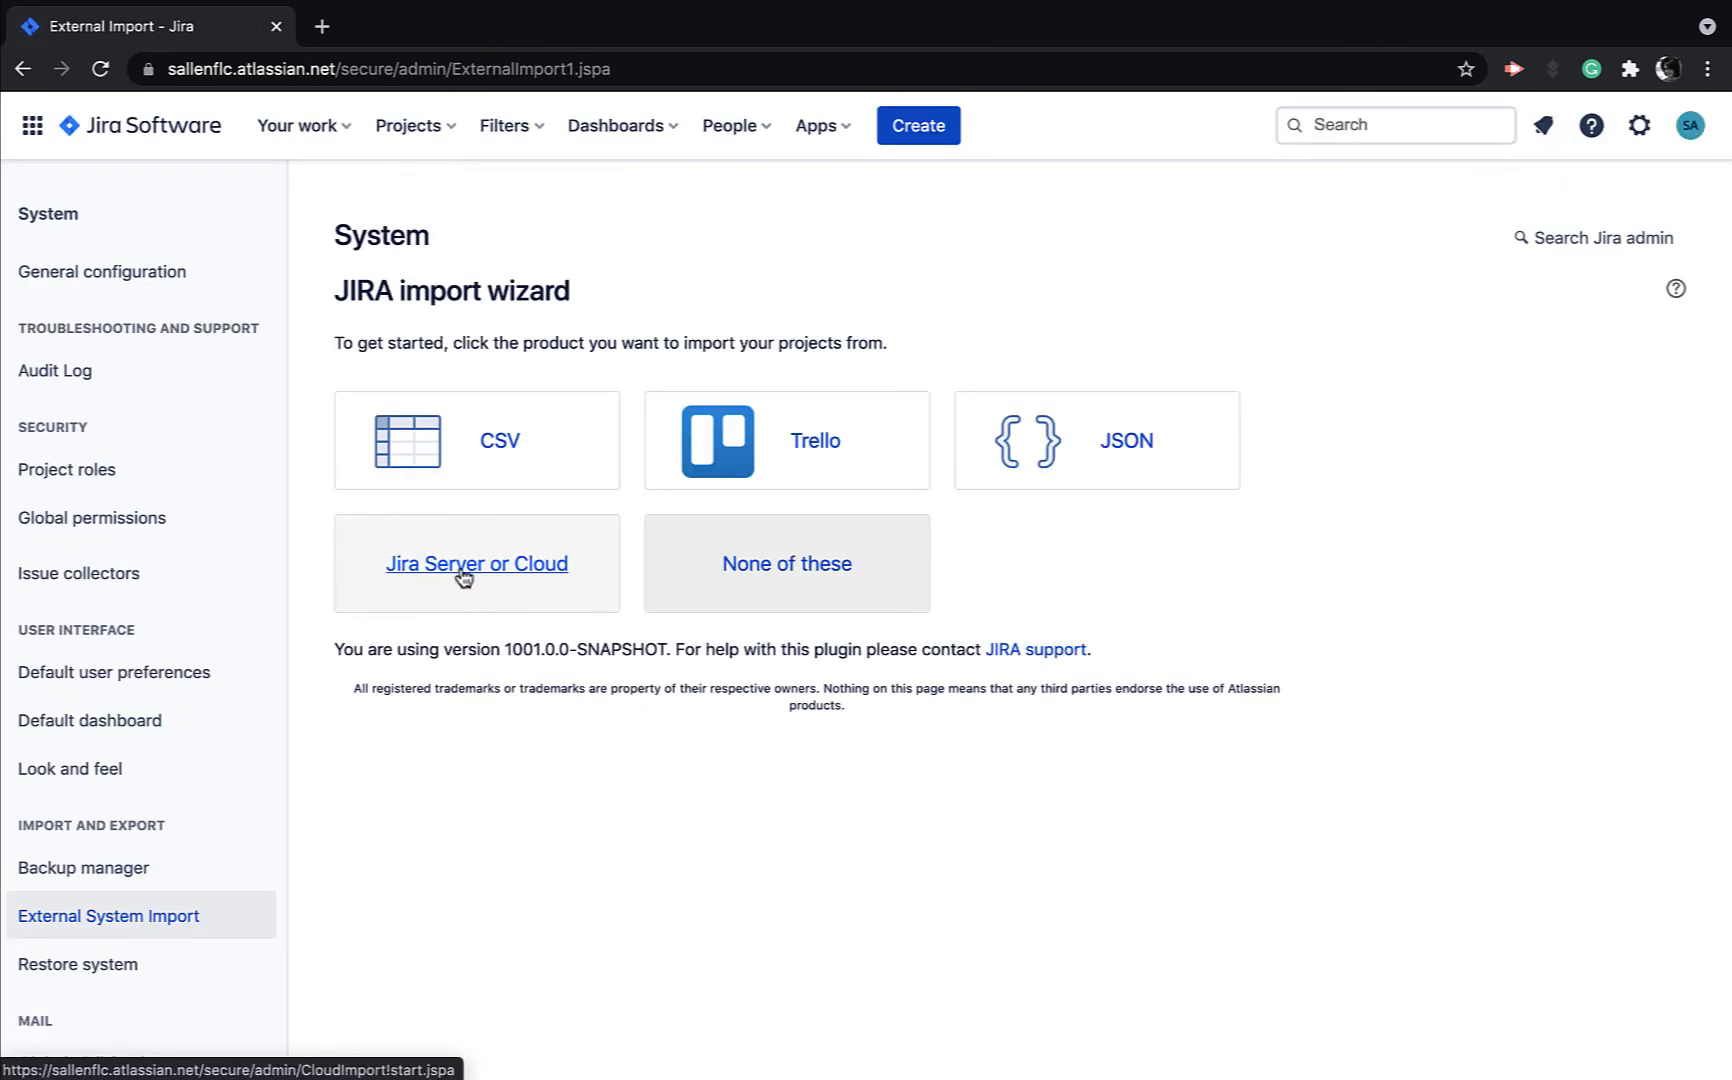
left_click(453, 575)
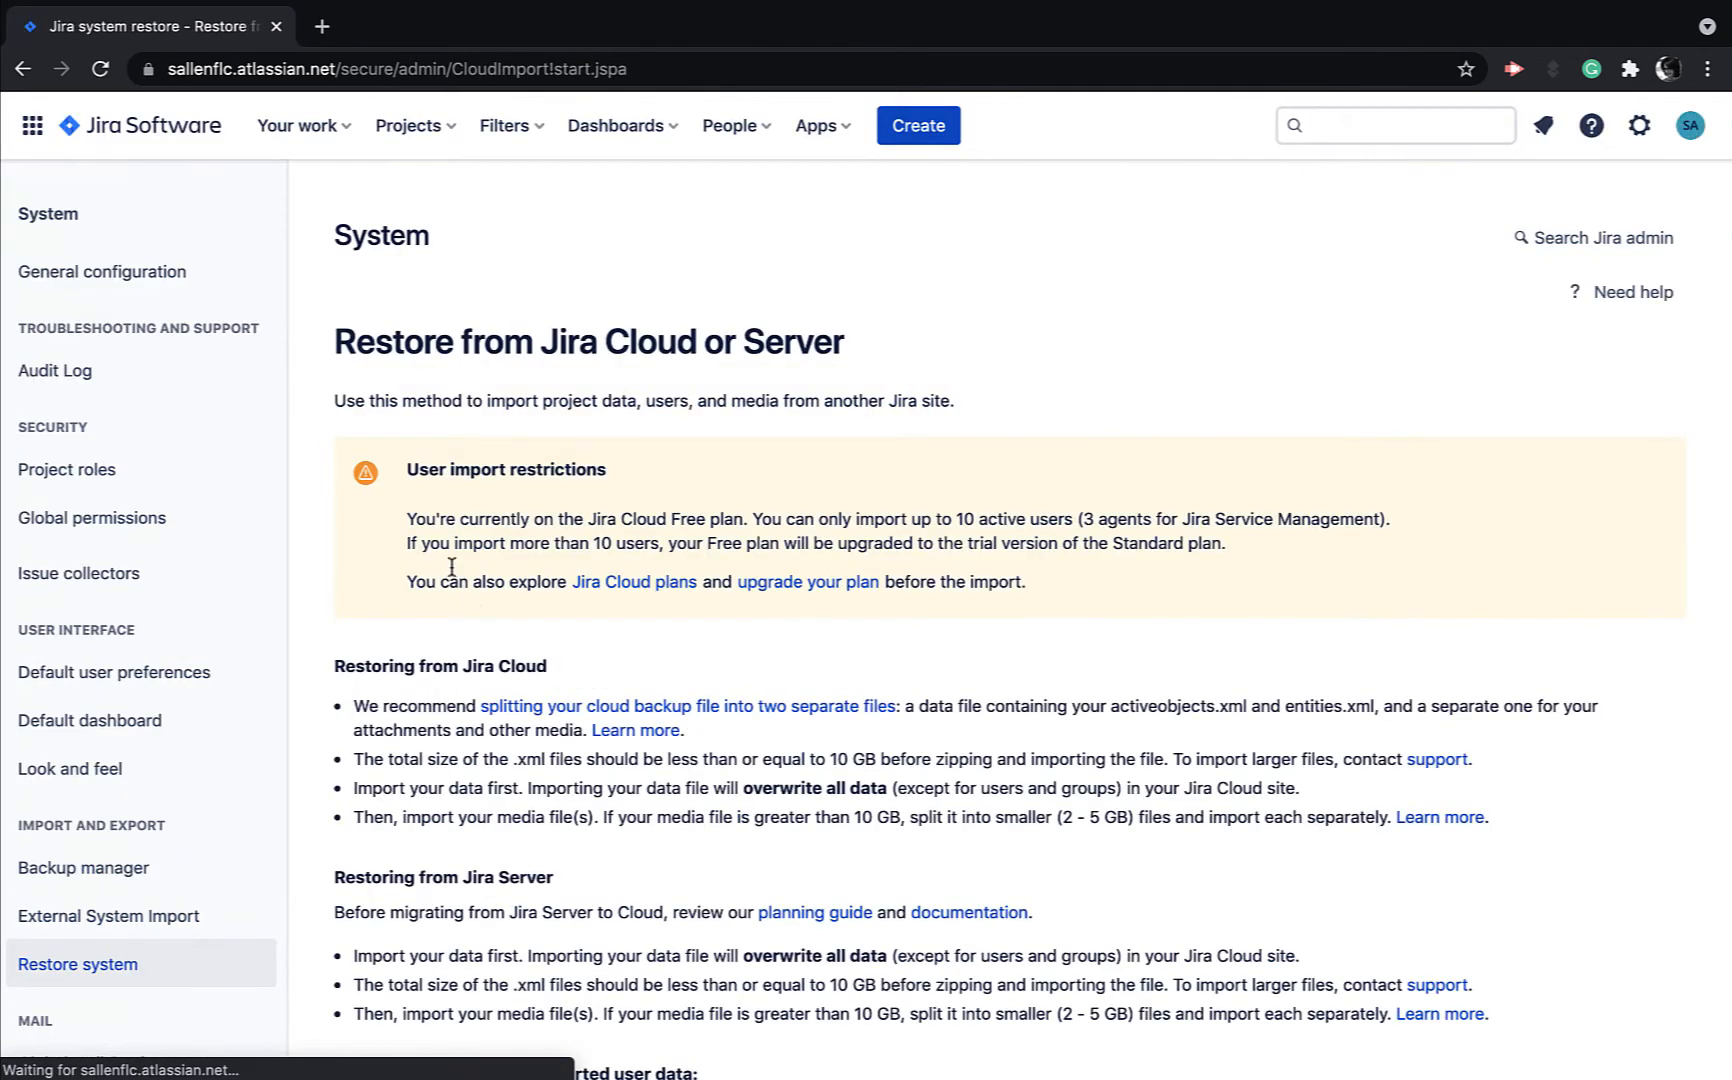
scroll(545, 765, "down", 3)
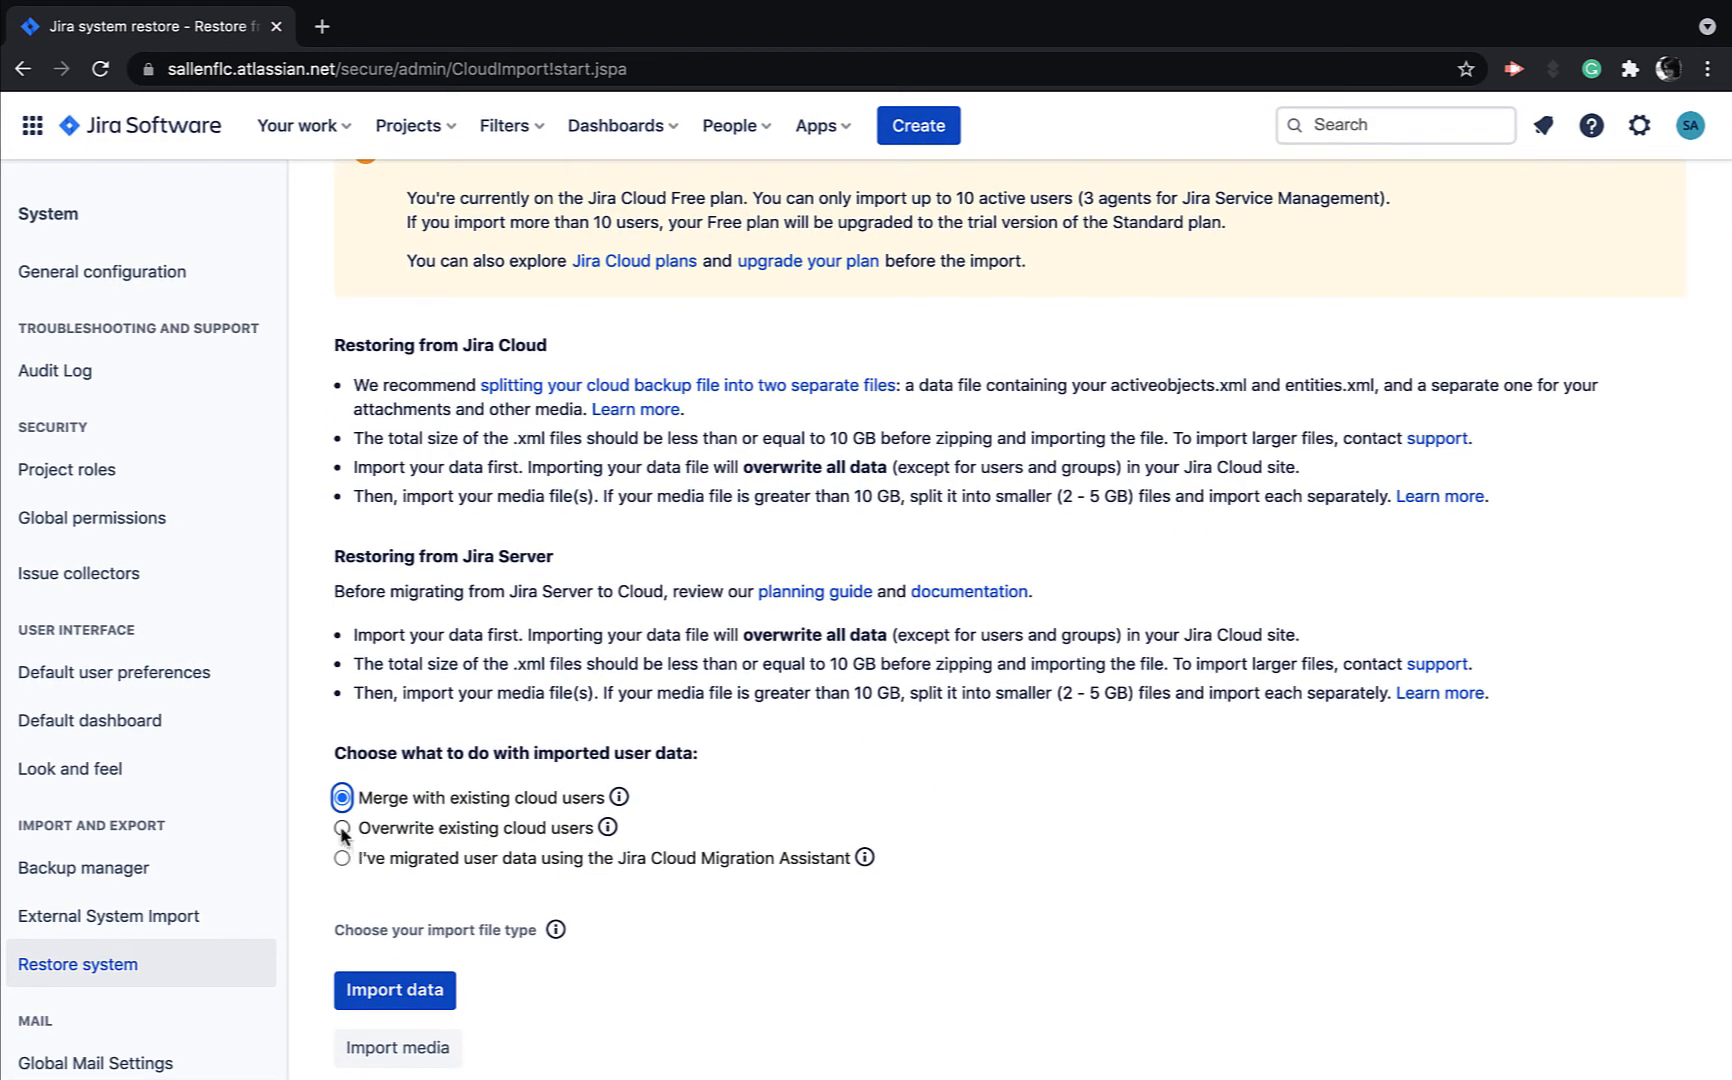
left_click(342, 825)
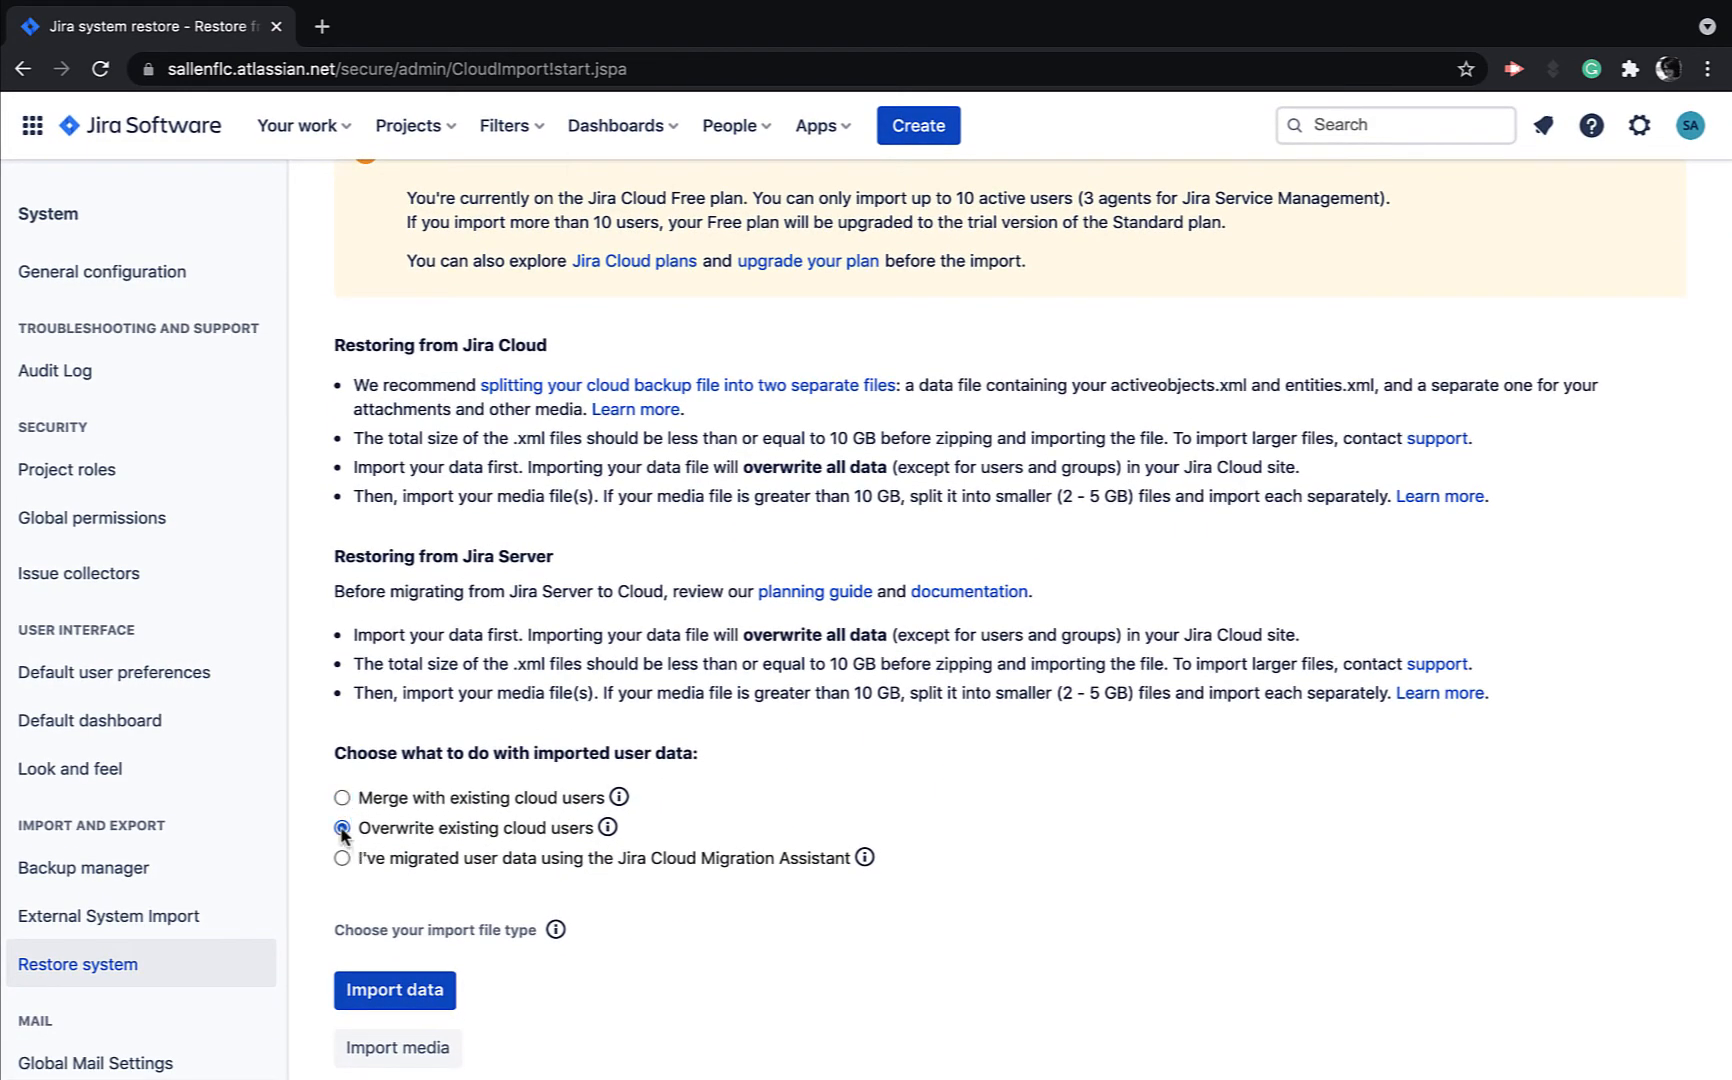
left_click(409, 993)
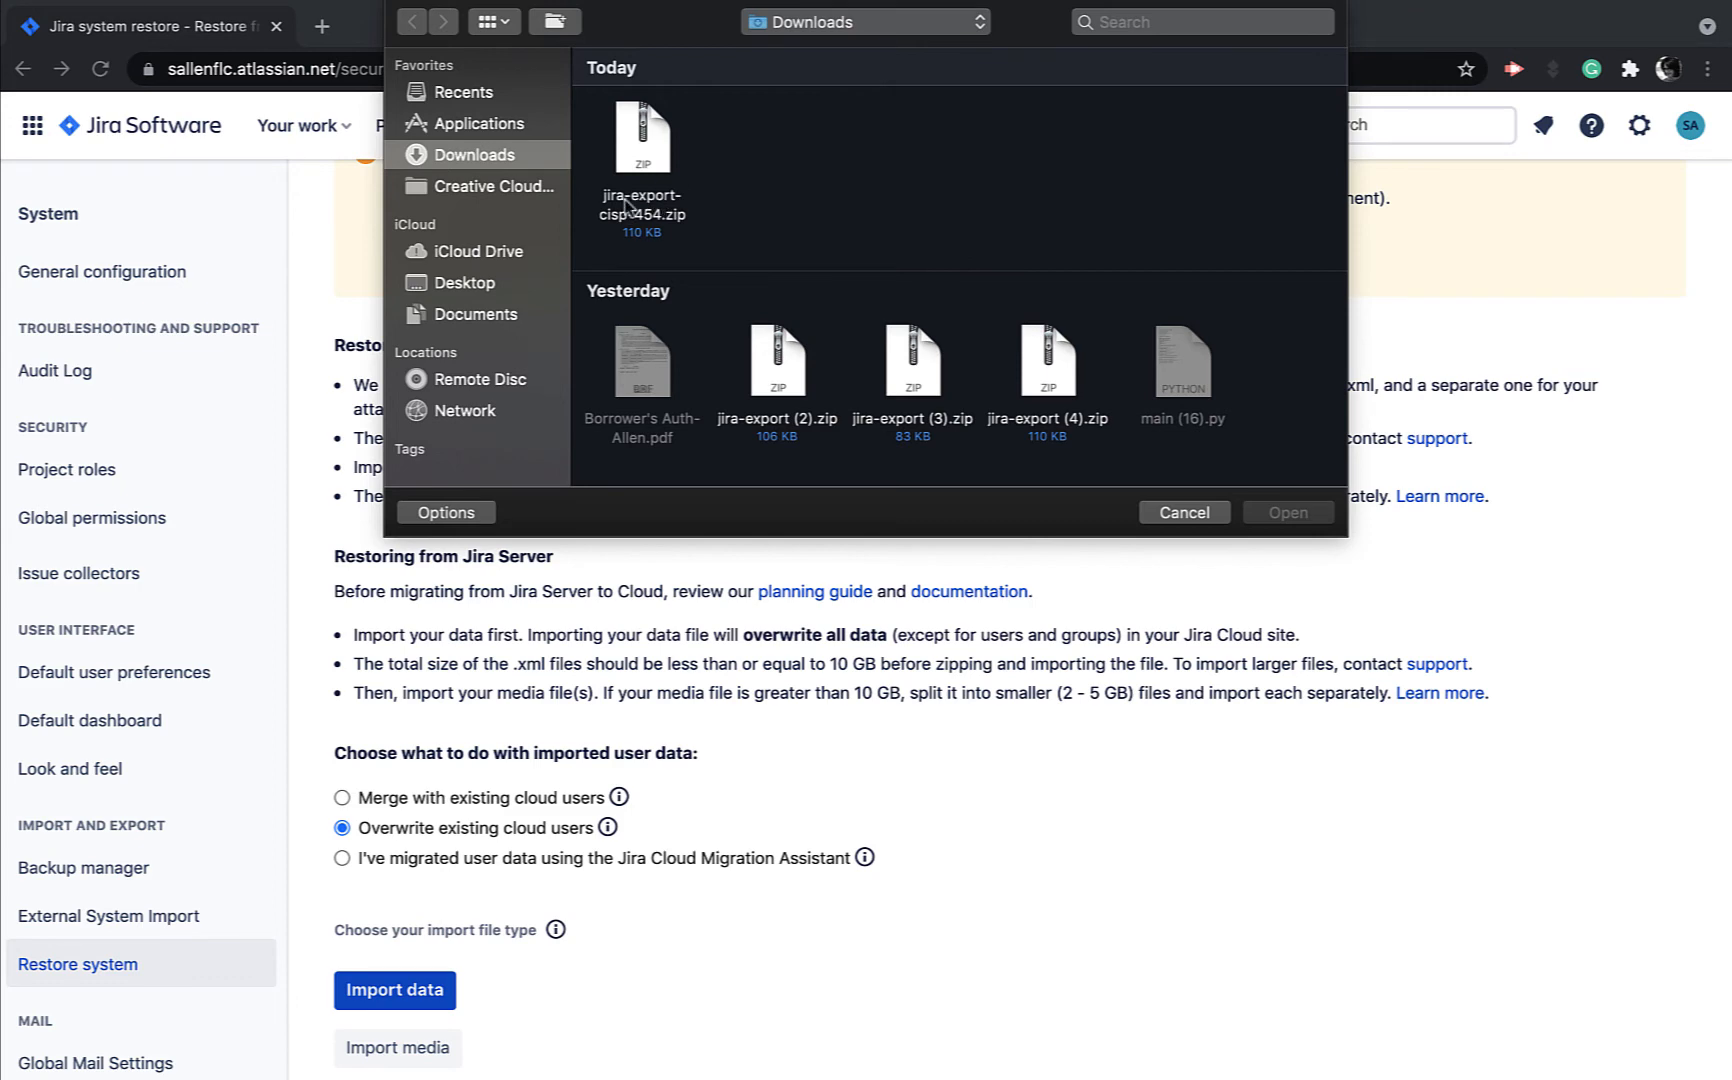
left_click(651, 162)
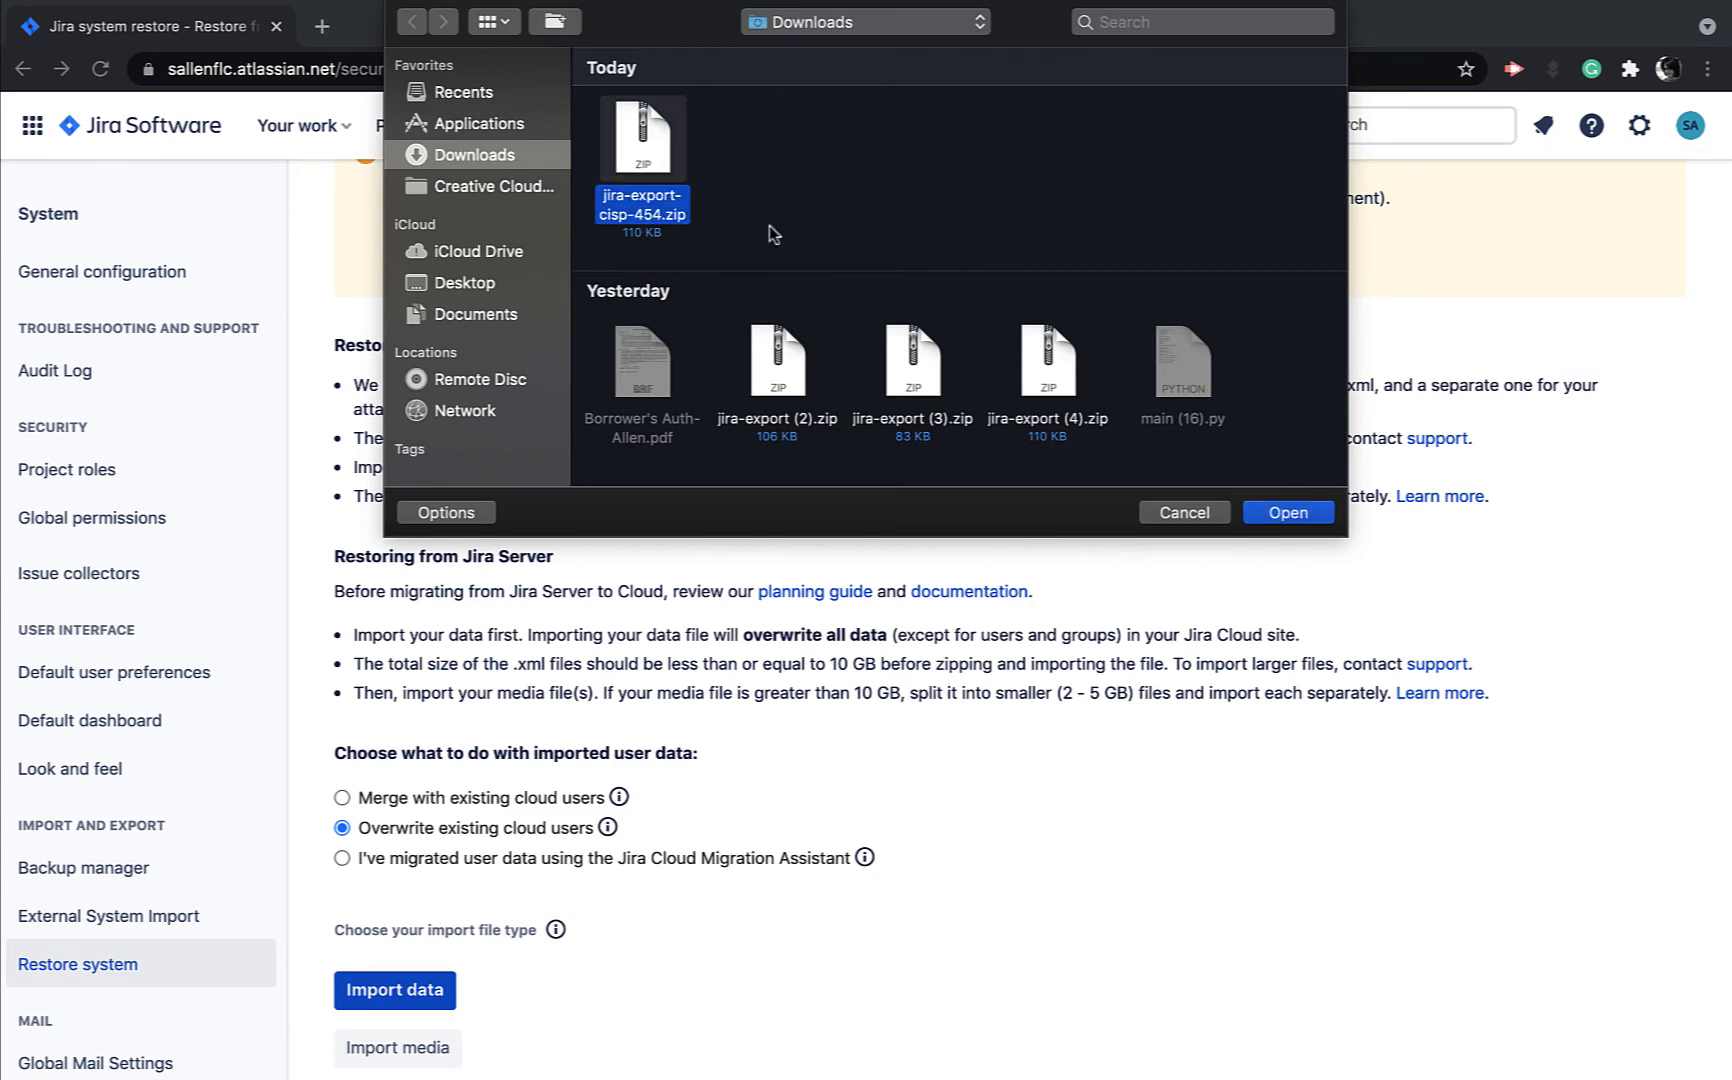
left_click(1296, 518)
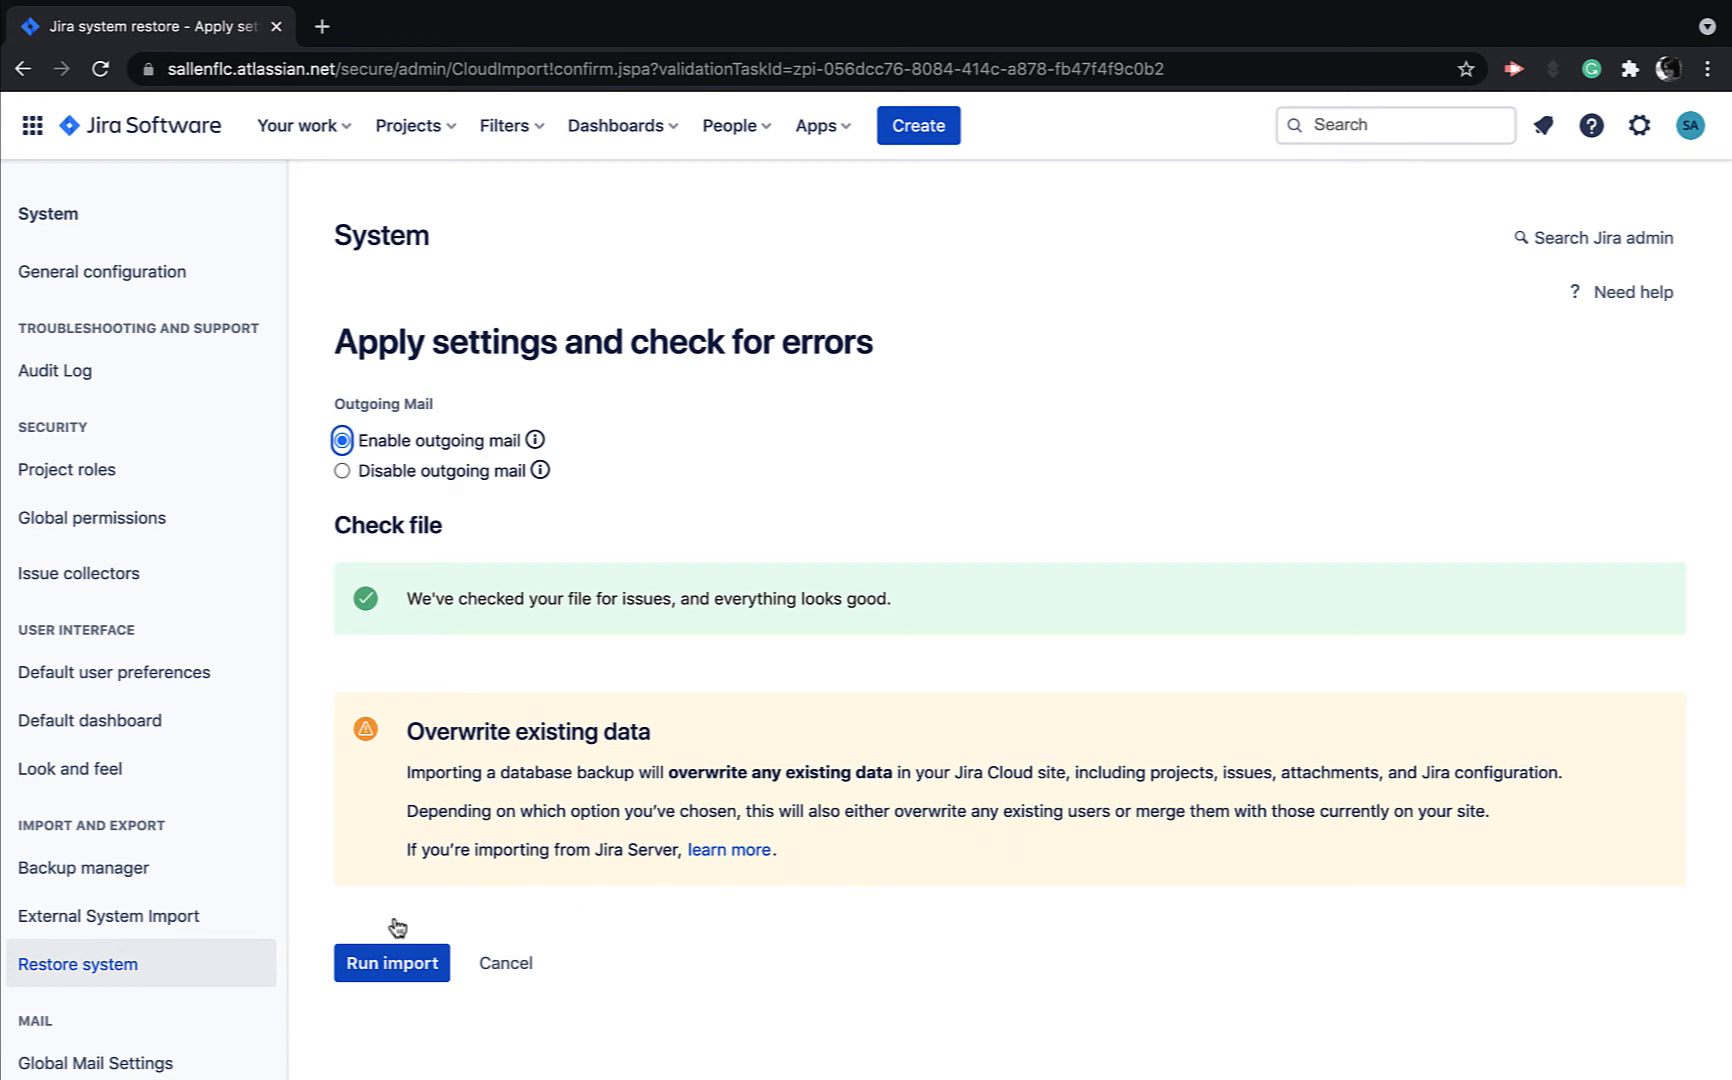
left_click(396, 966)
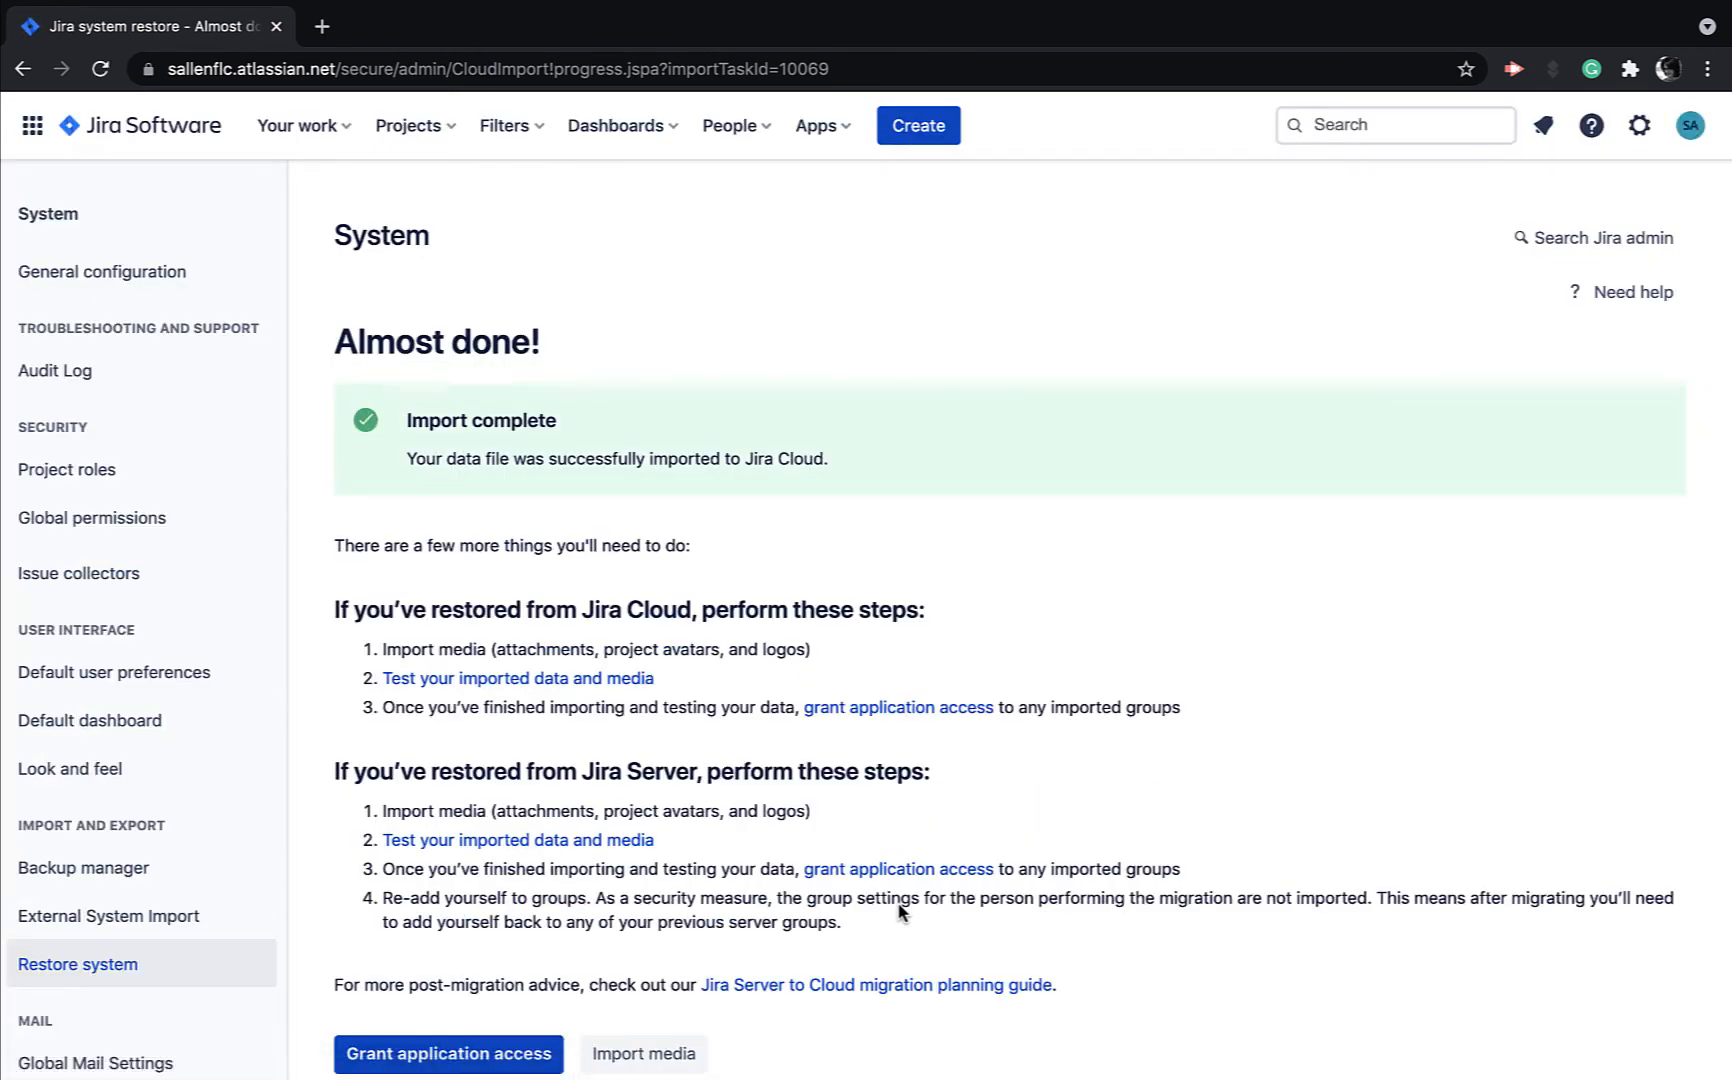
Proceed to granting application access, finish the product administration introduction and open the site's Jira Software product.
left_click(487, 1061)
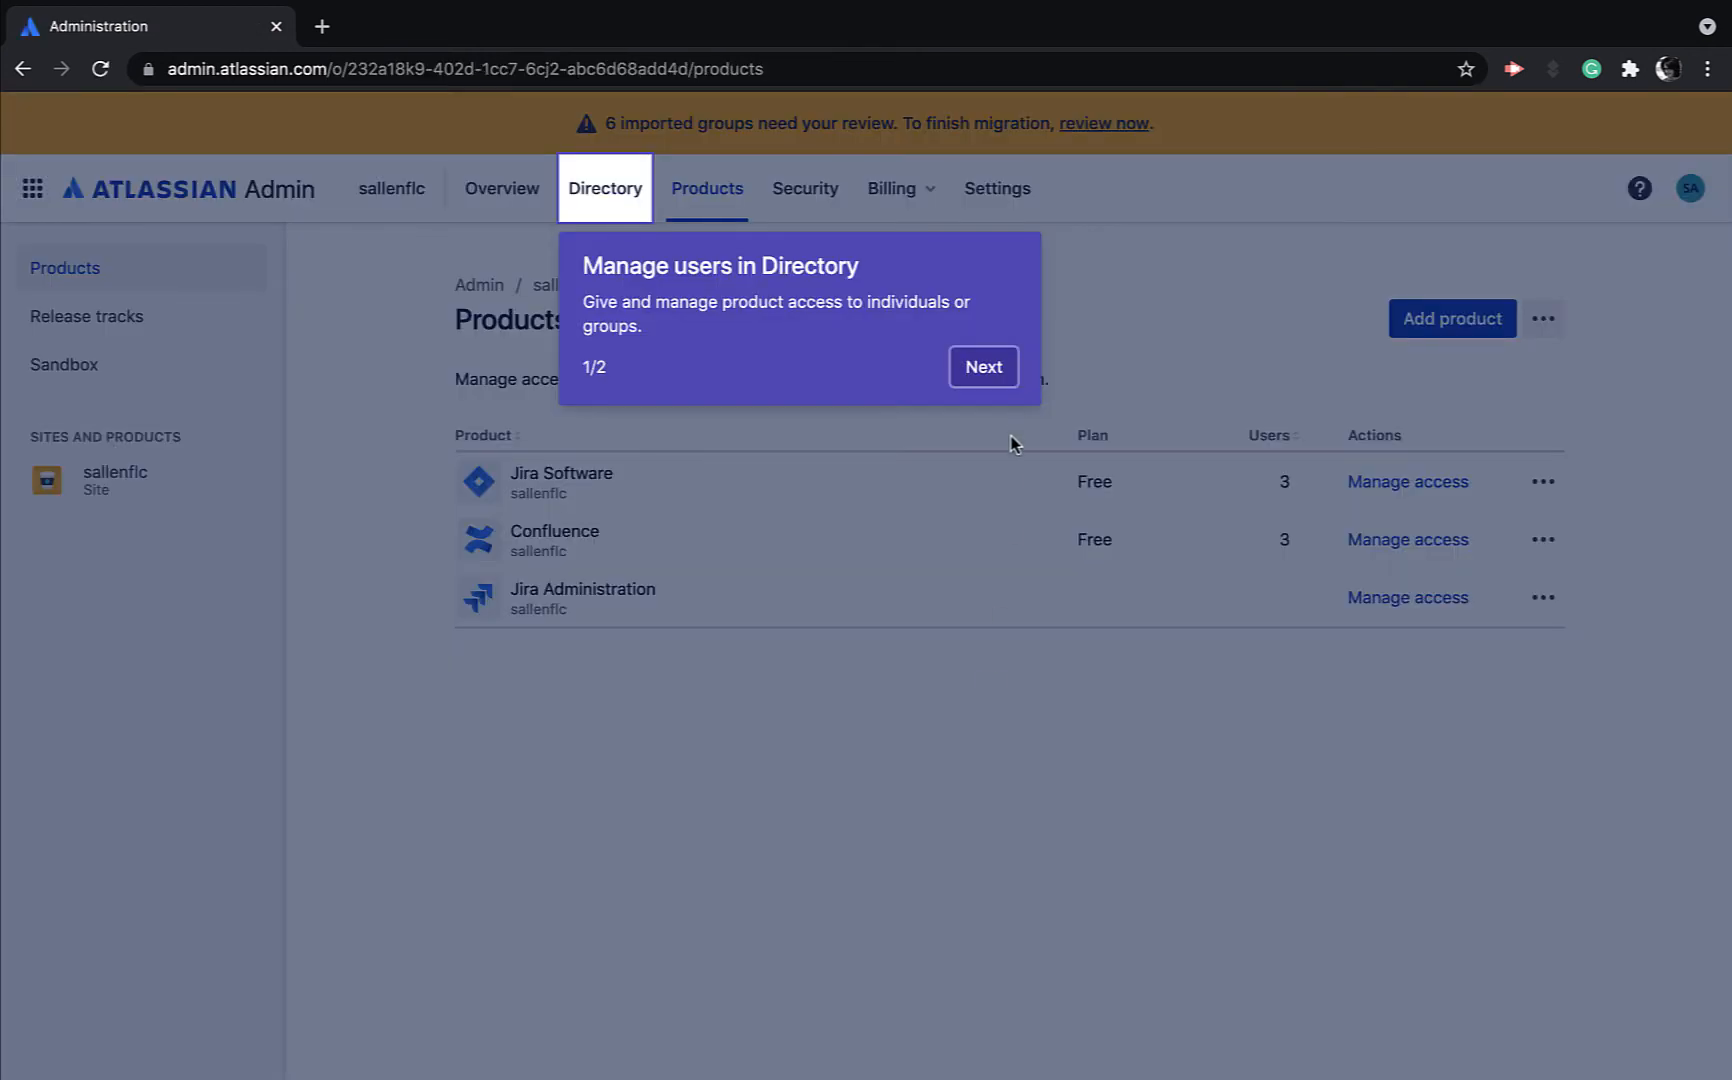
left_click(993, 368)
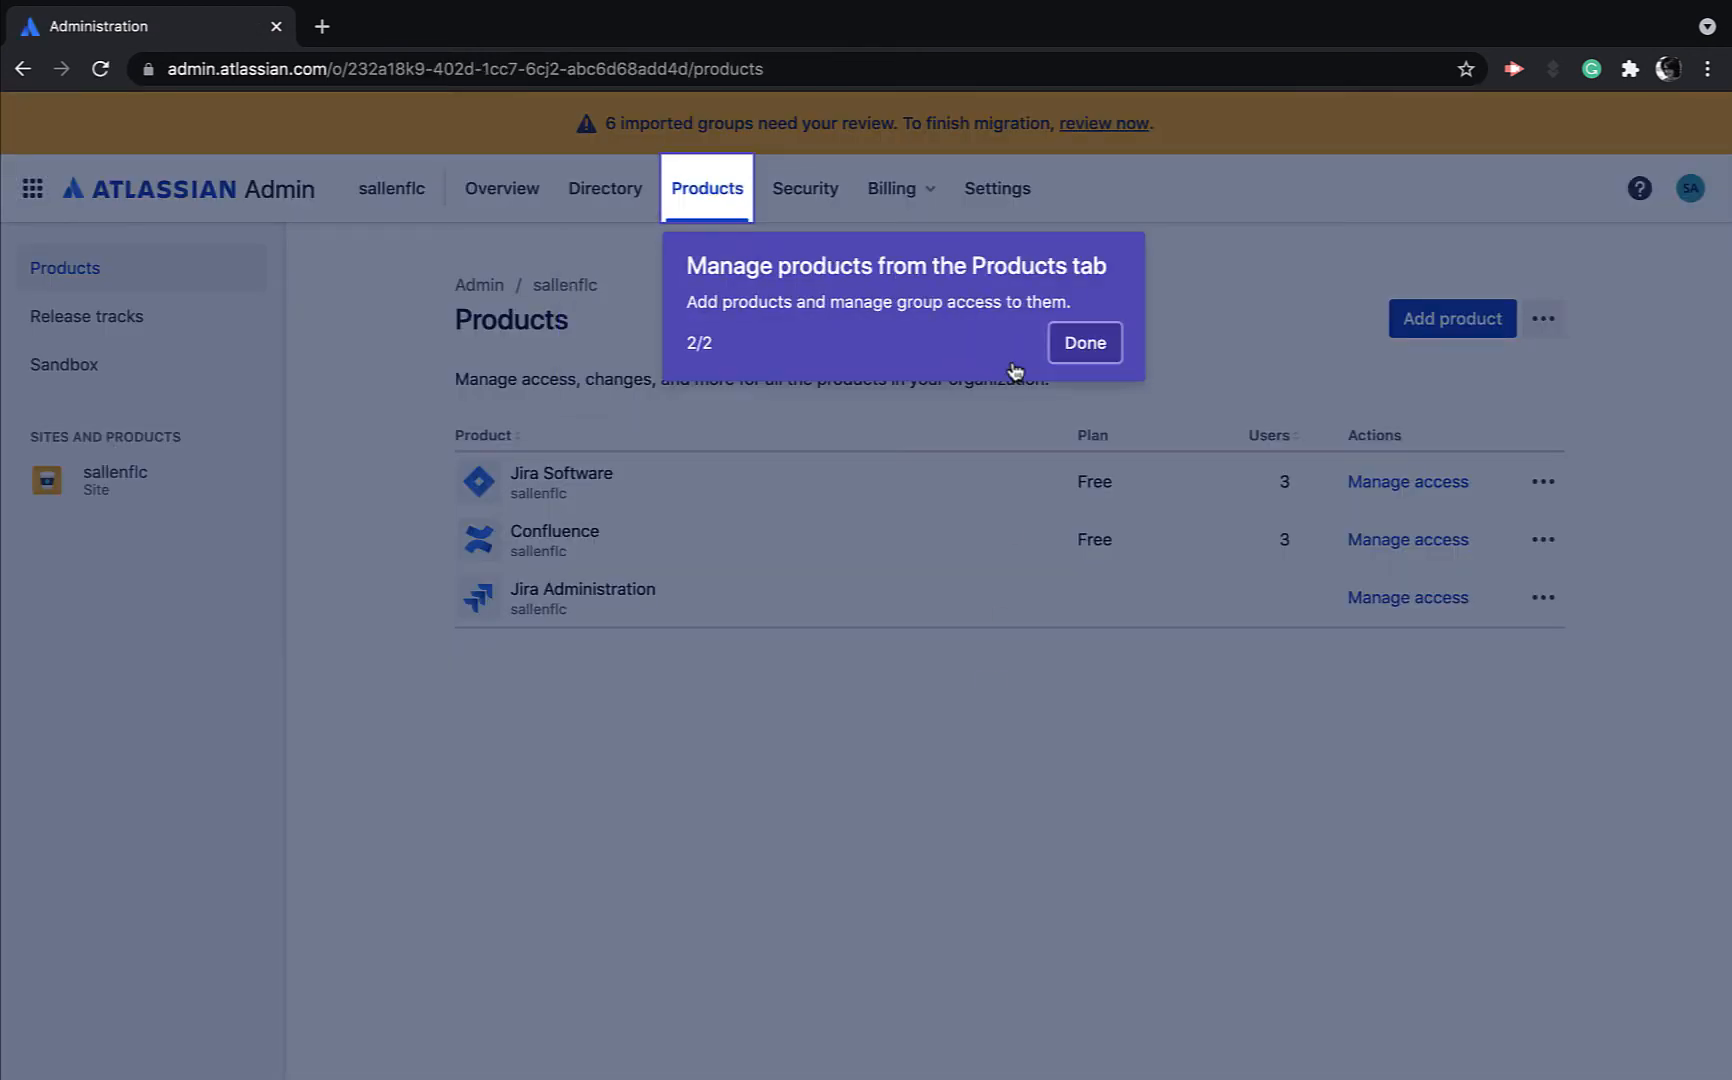
left_click(1077, 350)
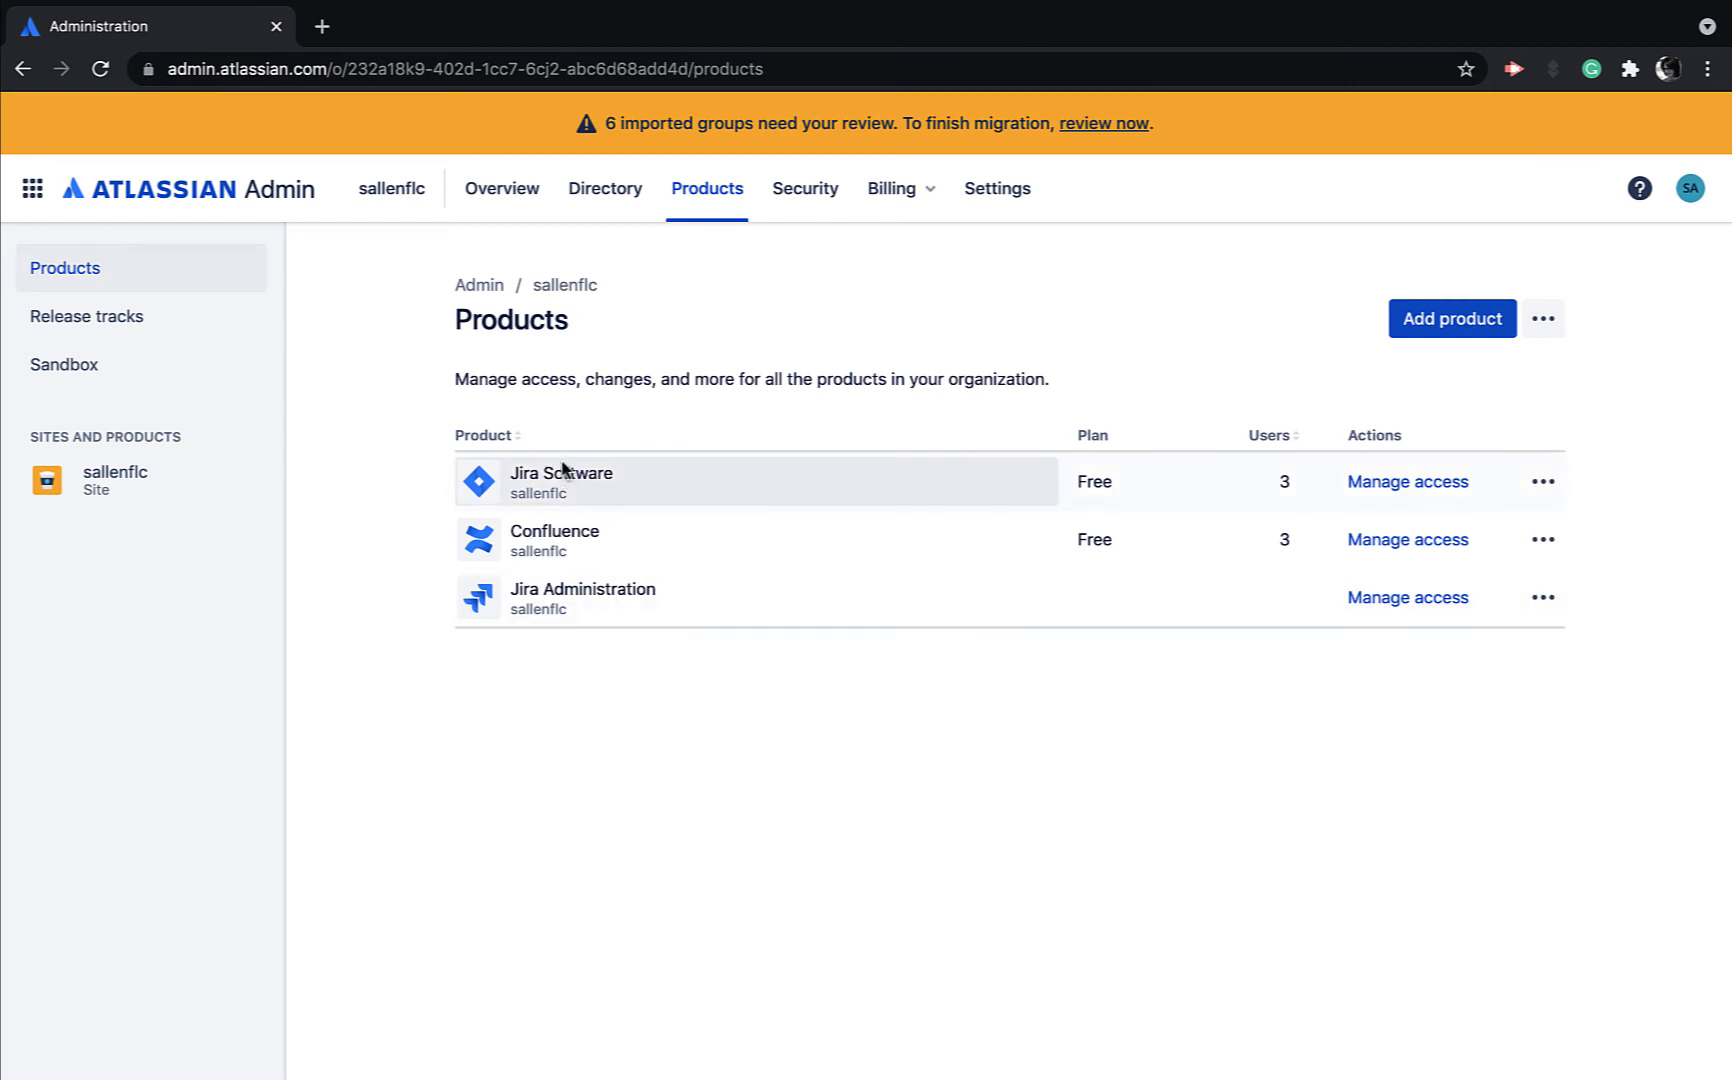
left_click(529, 491)
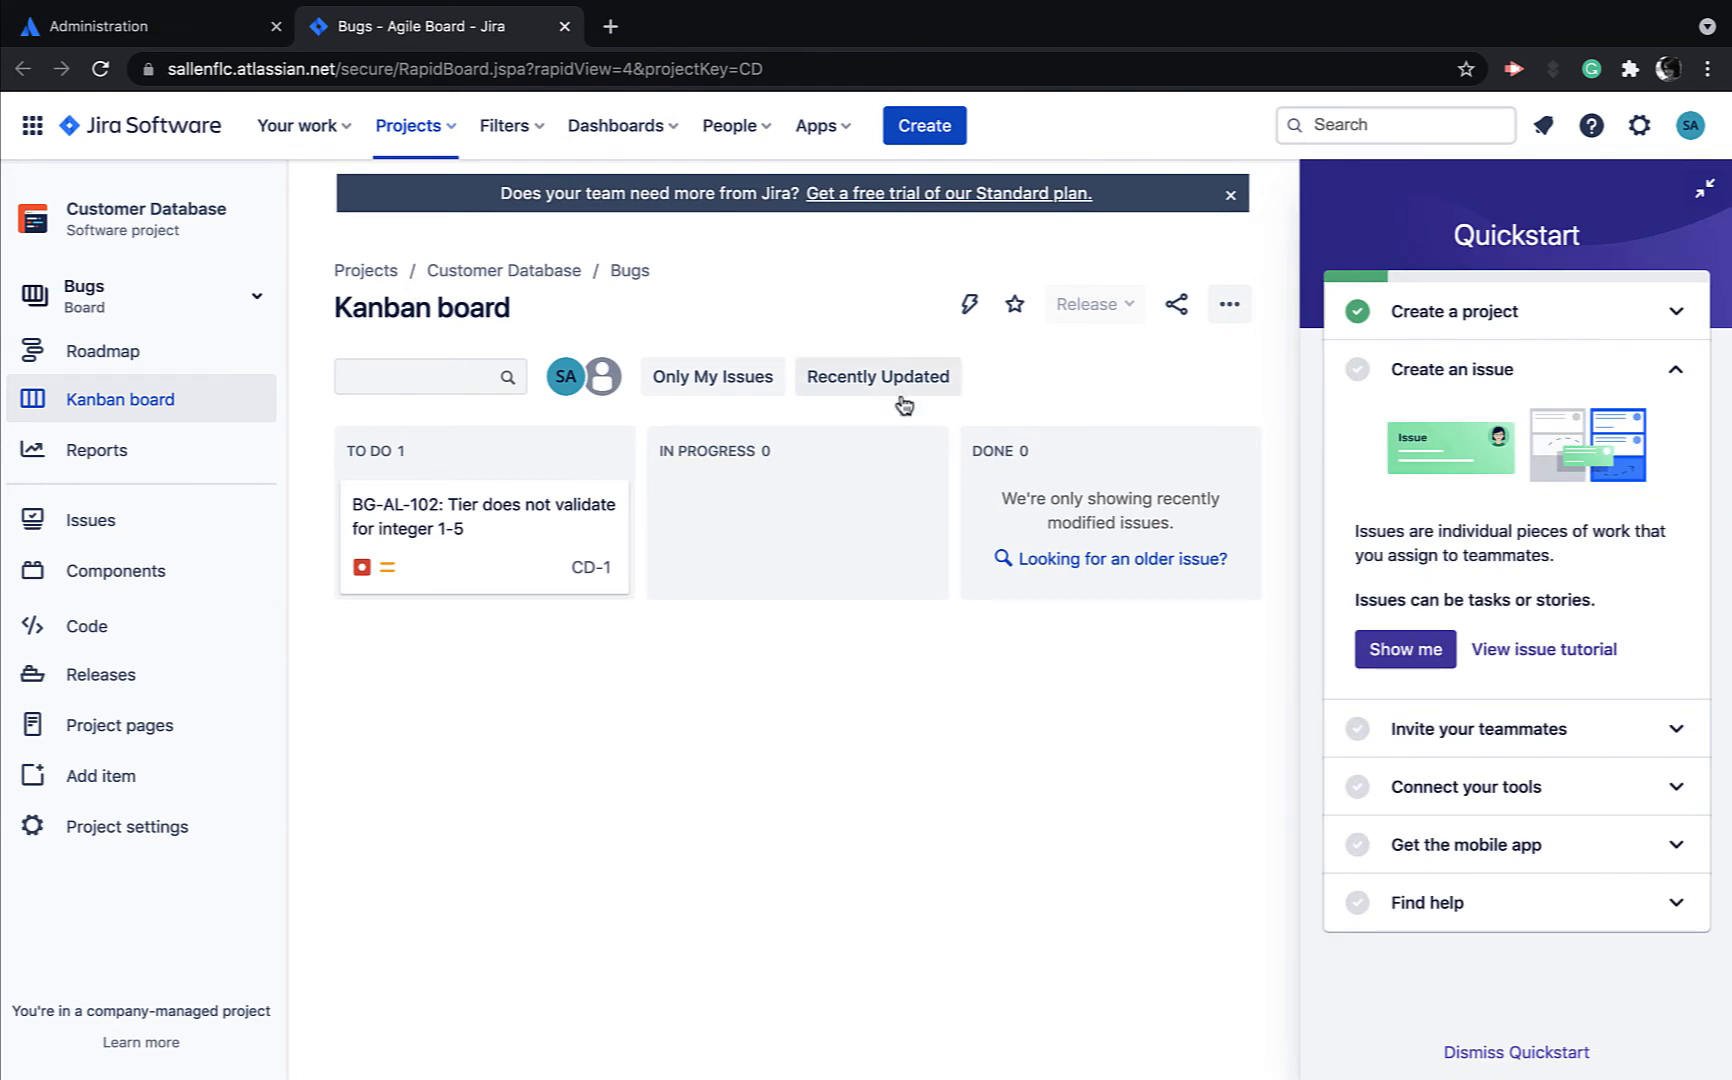
Check the recent projects and the boards in Customer Database, and open the Bugs board.
left_click(440, 139)
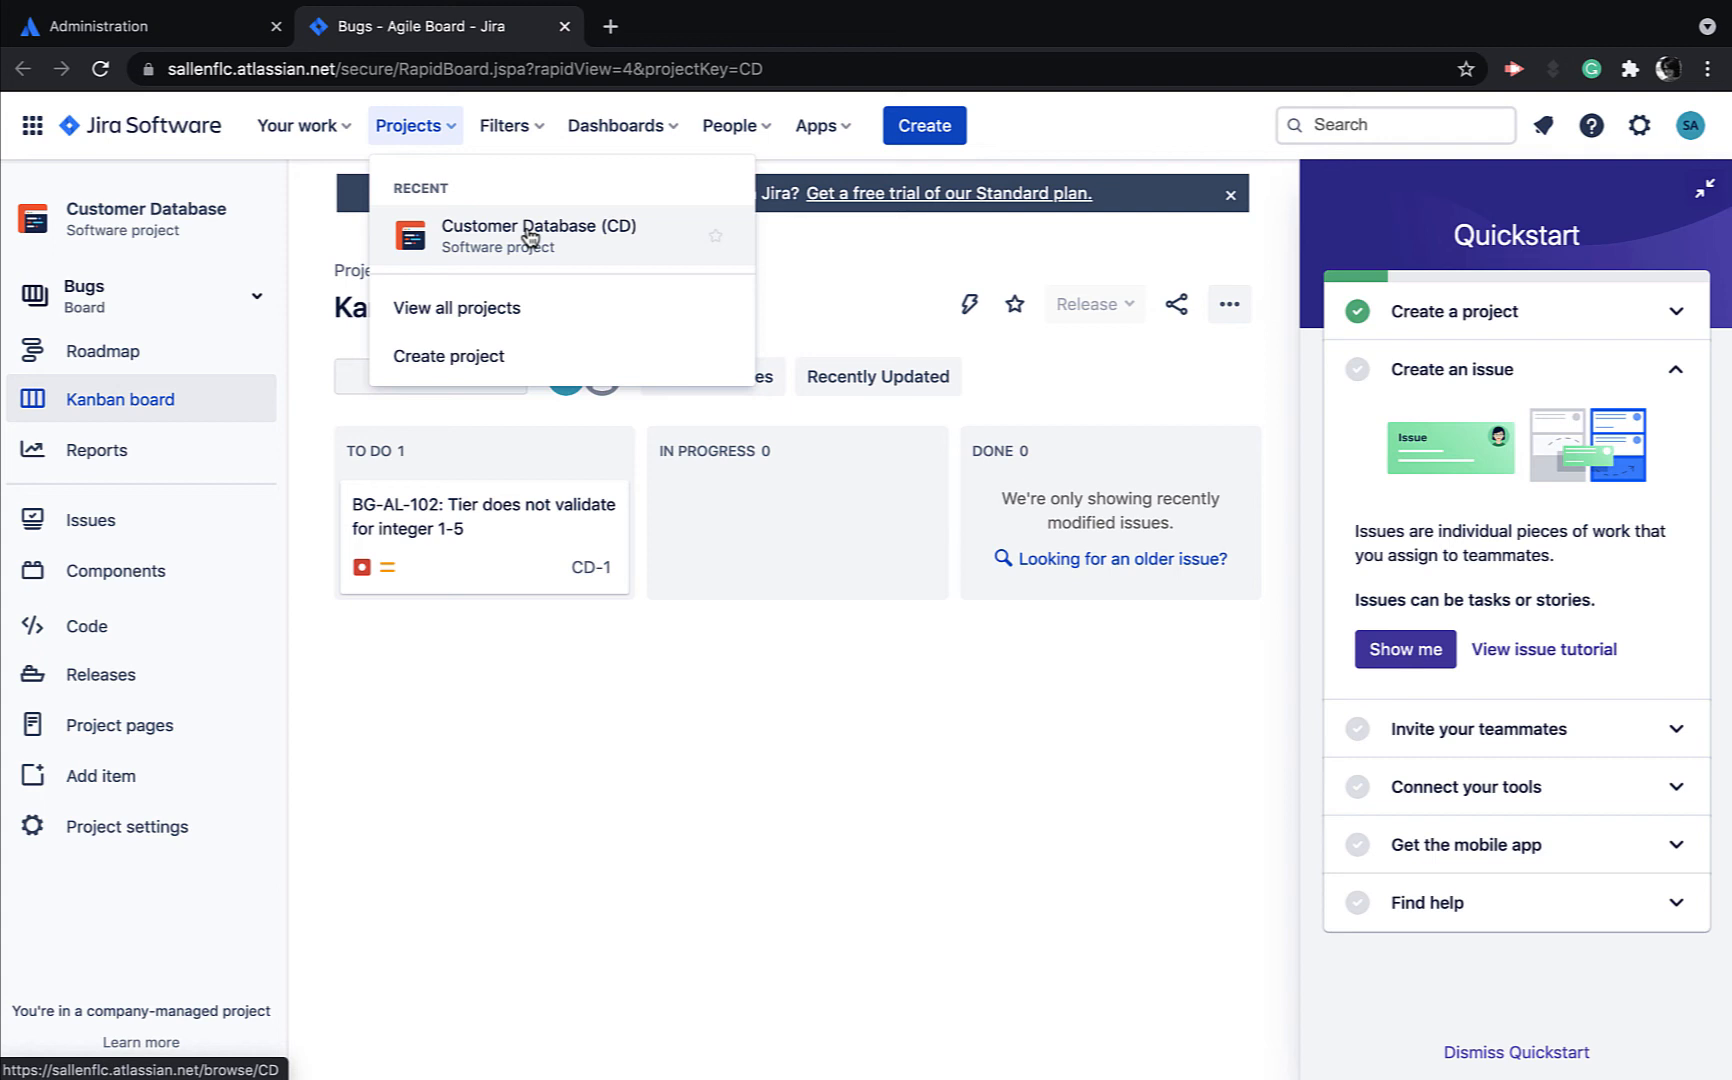
left_click(257, 296)
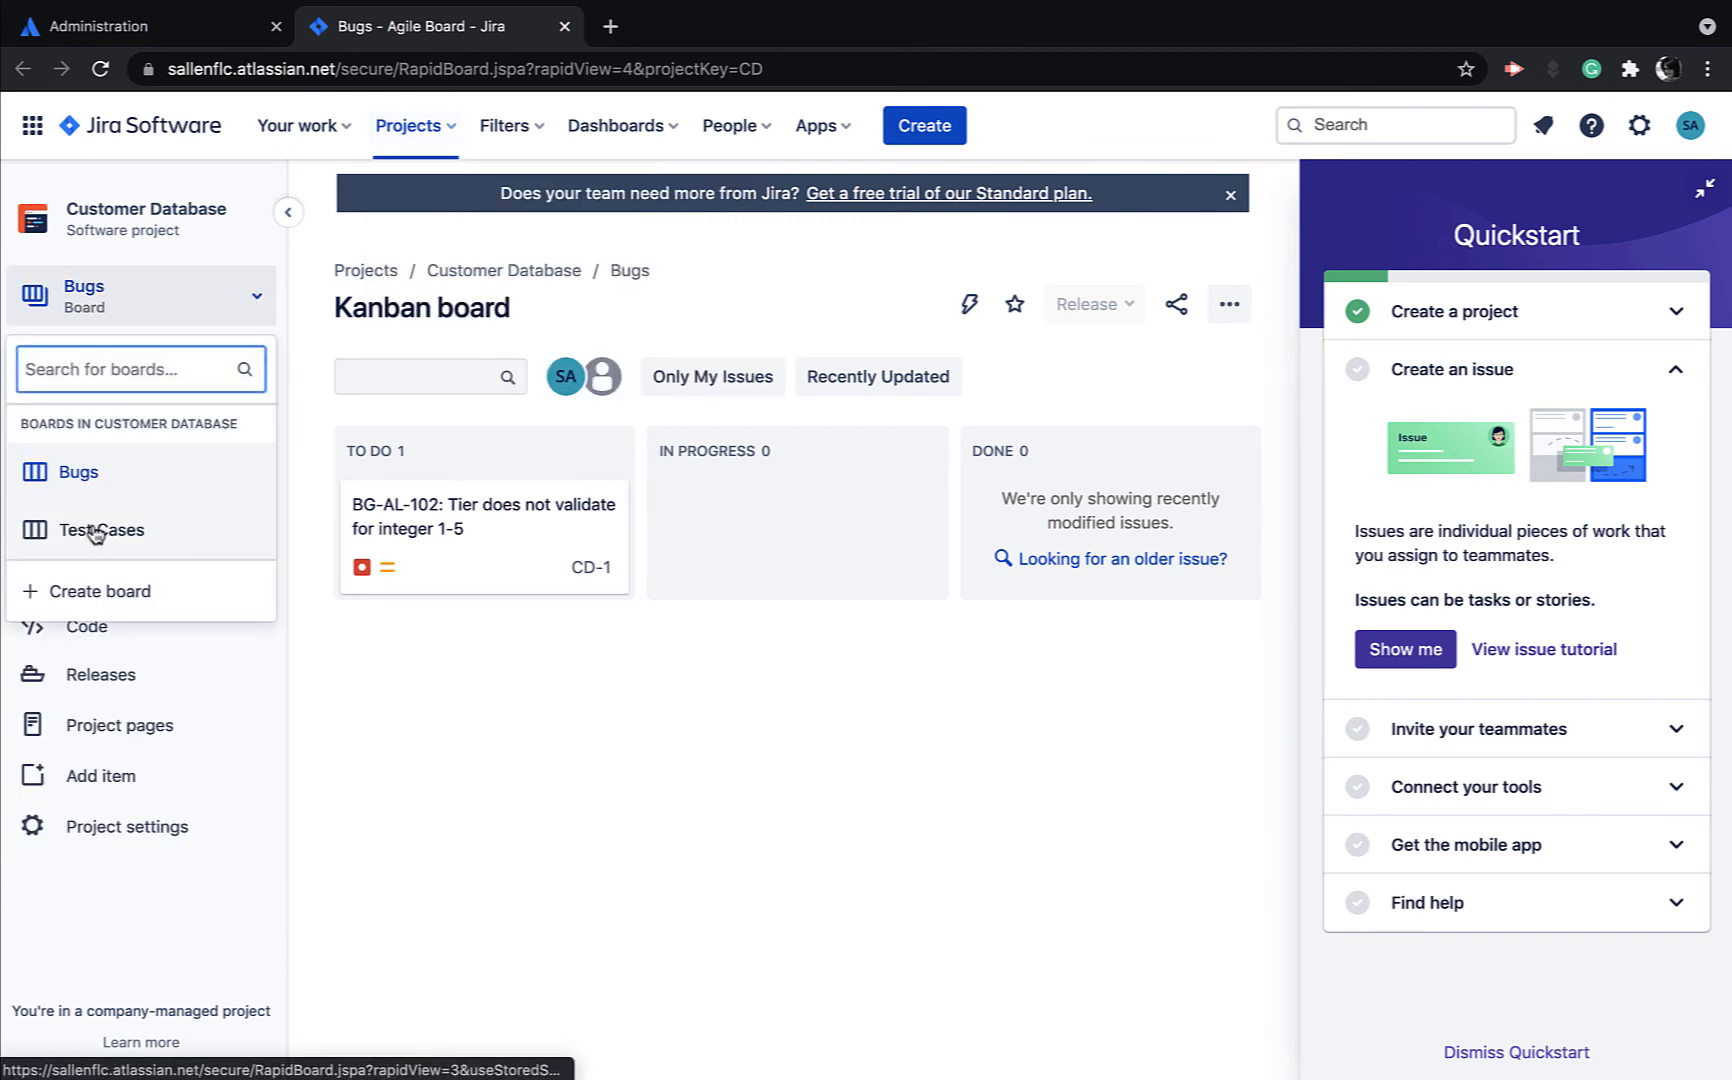
left_click(86, 475)
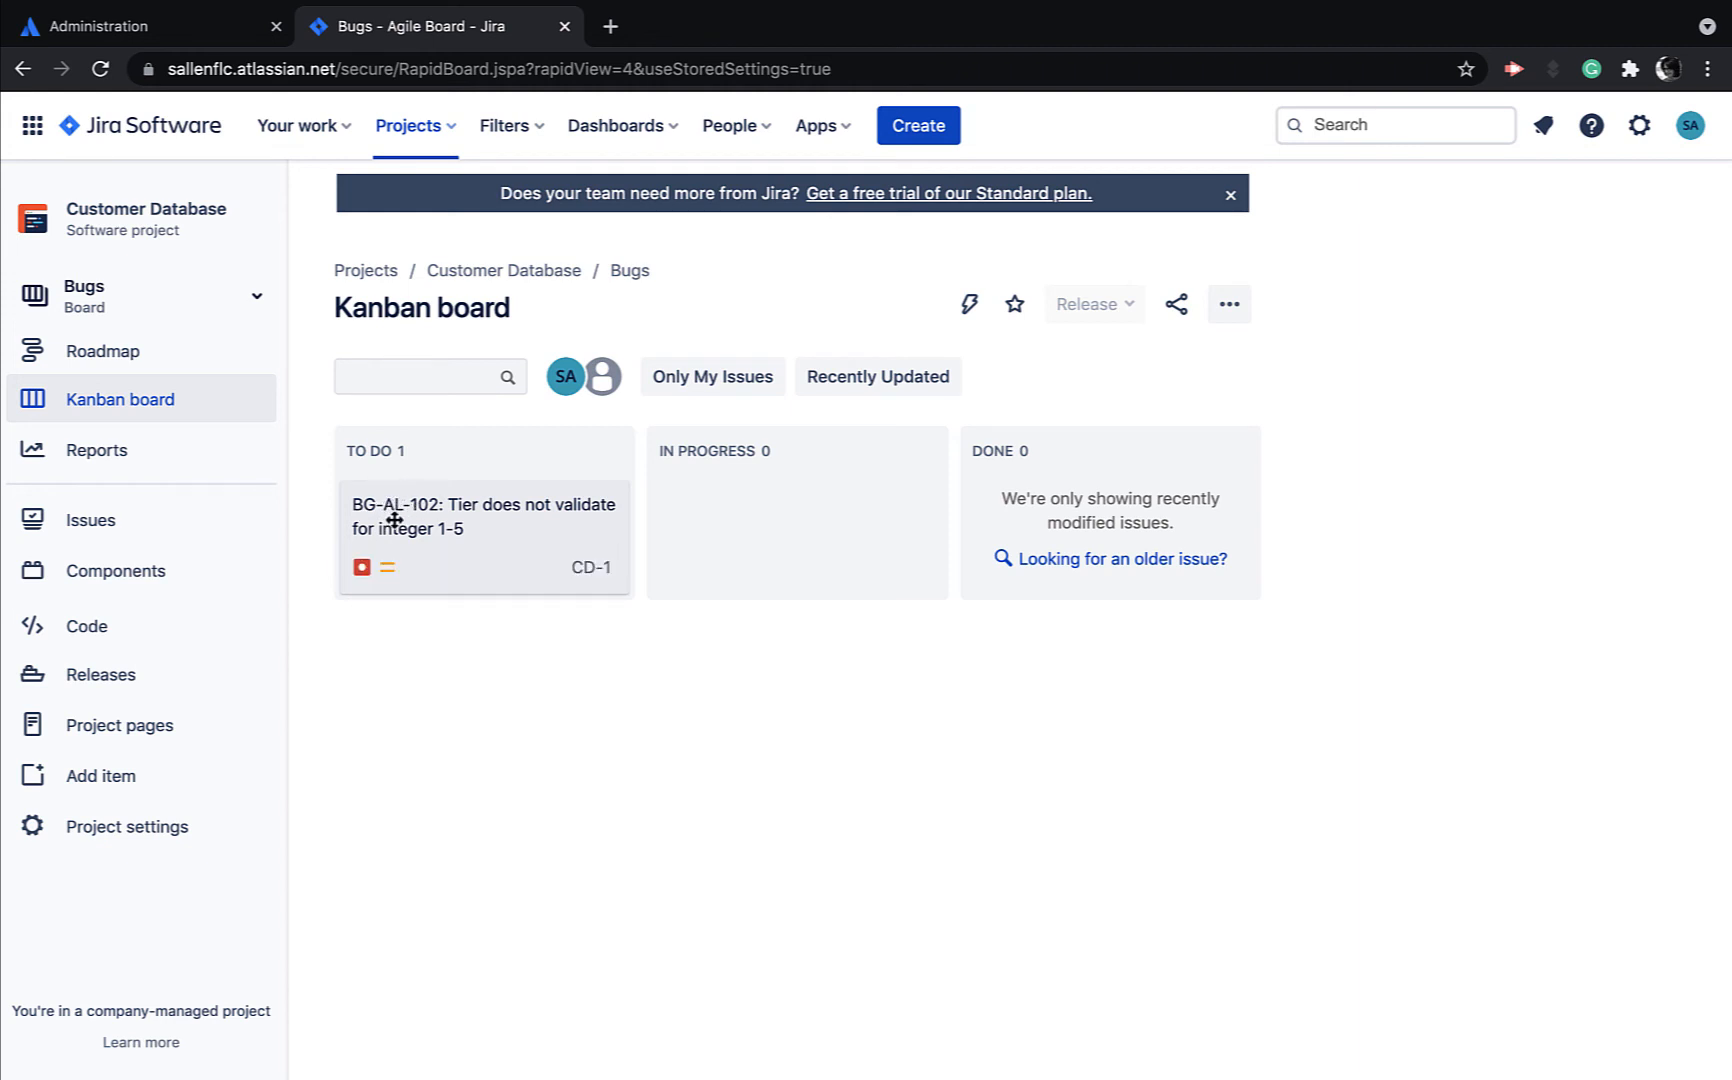
View the details of issue BG-AL-102 on the Bugs board, and move it through In Progress to Done.
left_click(504, 528)
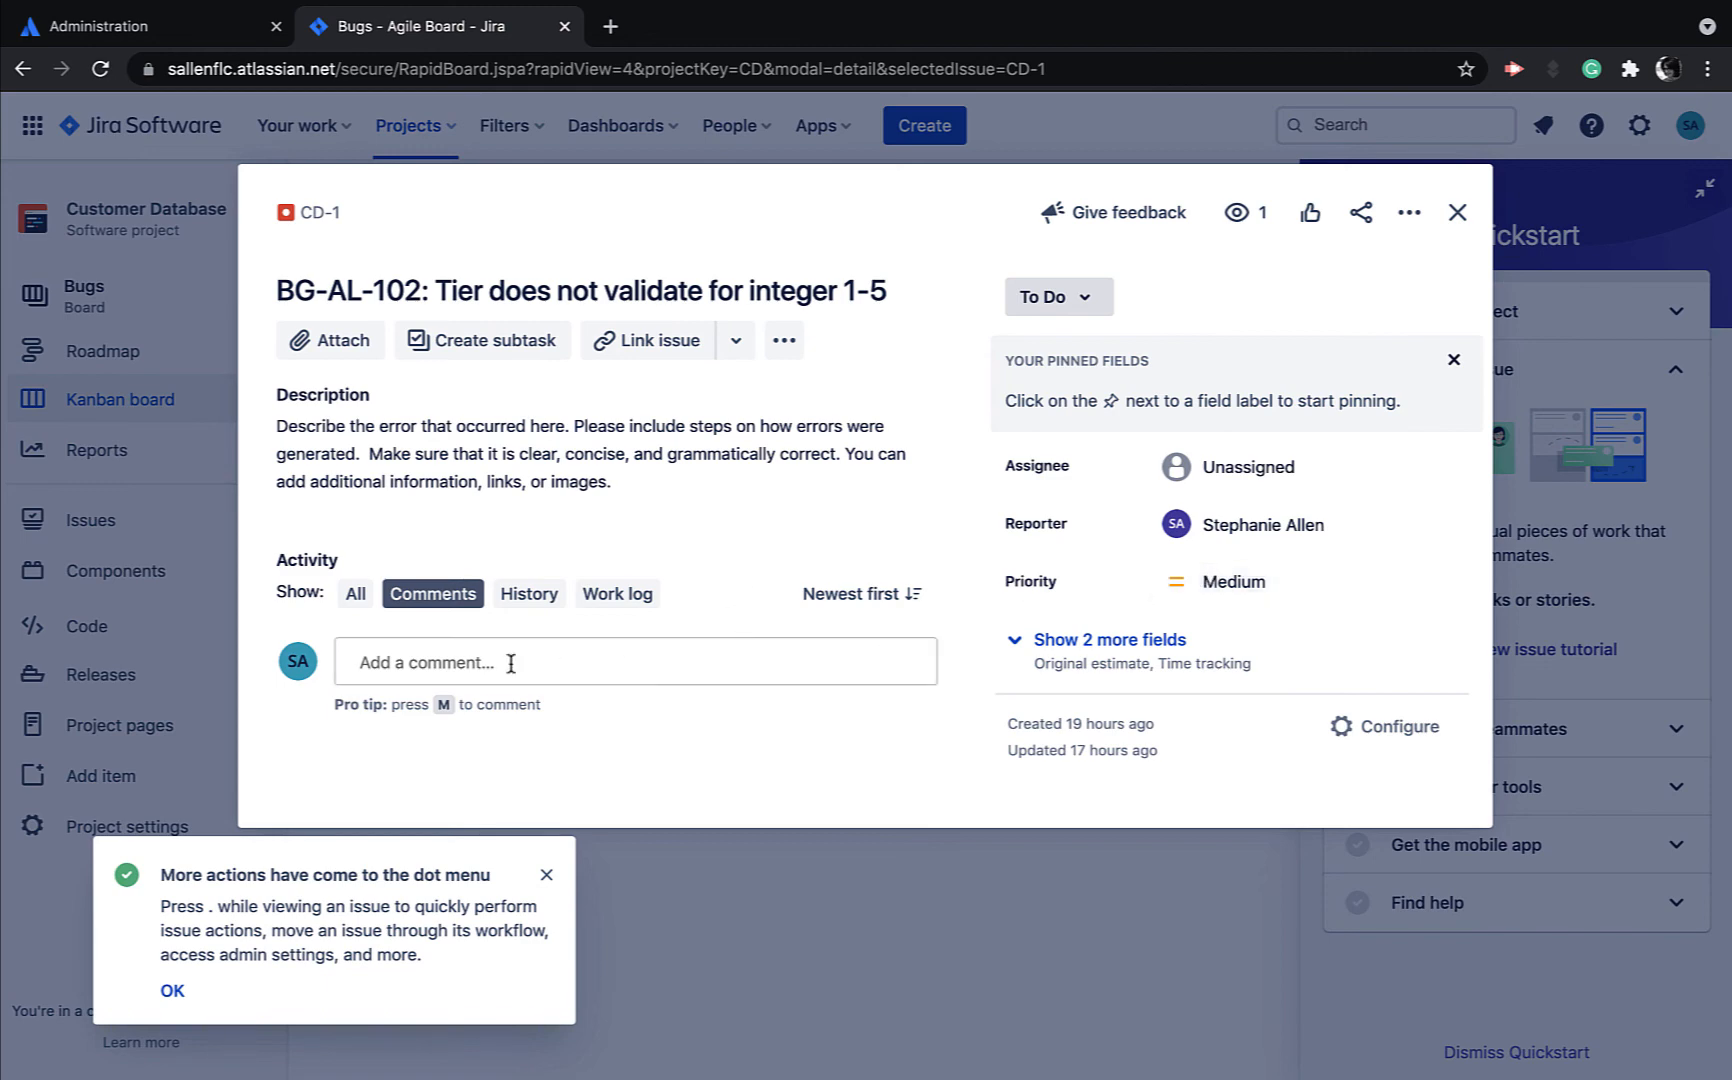
left_click(1459, 214)
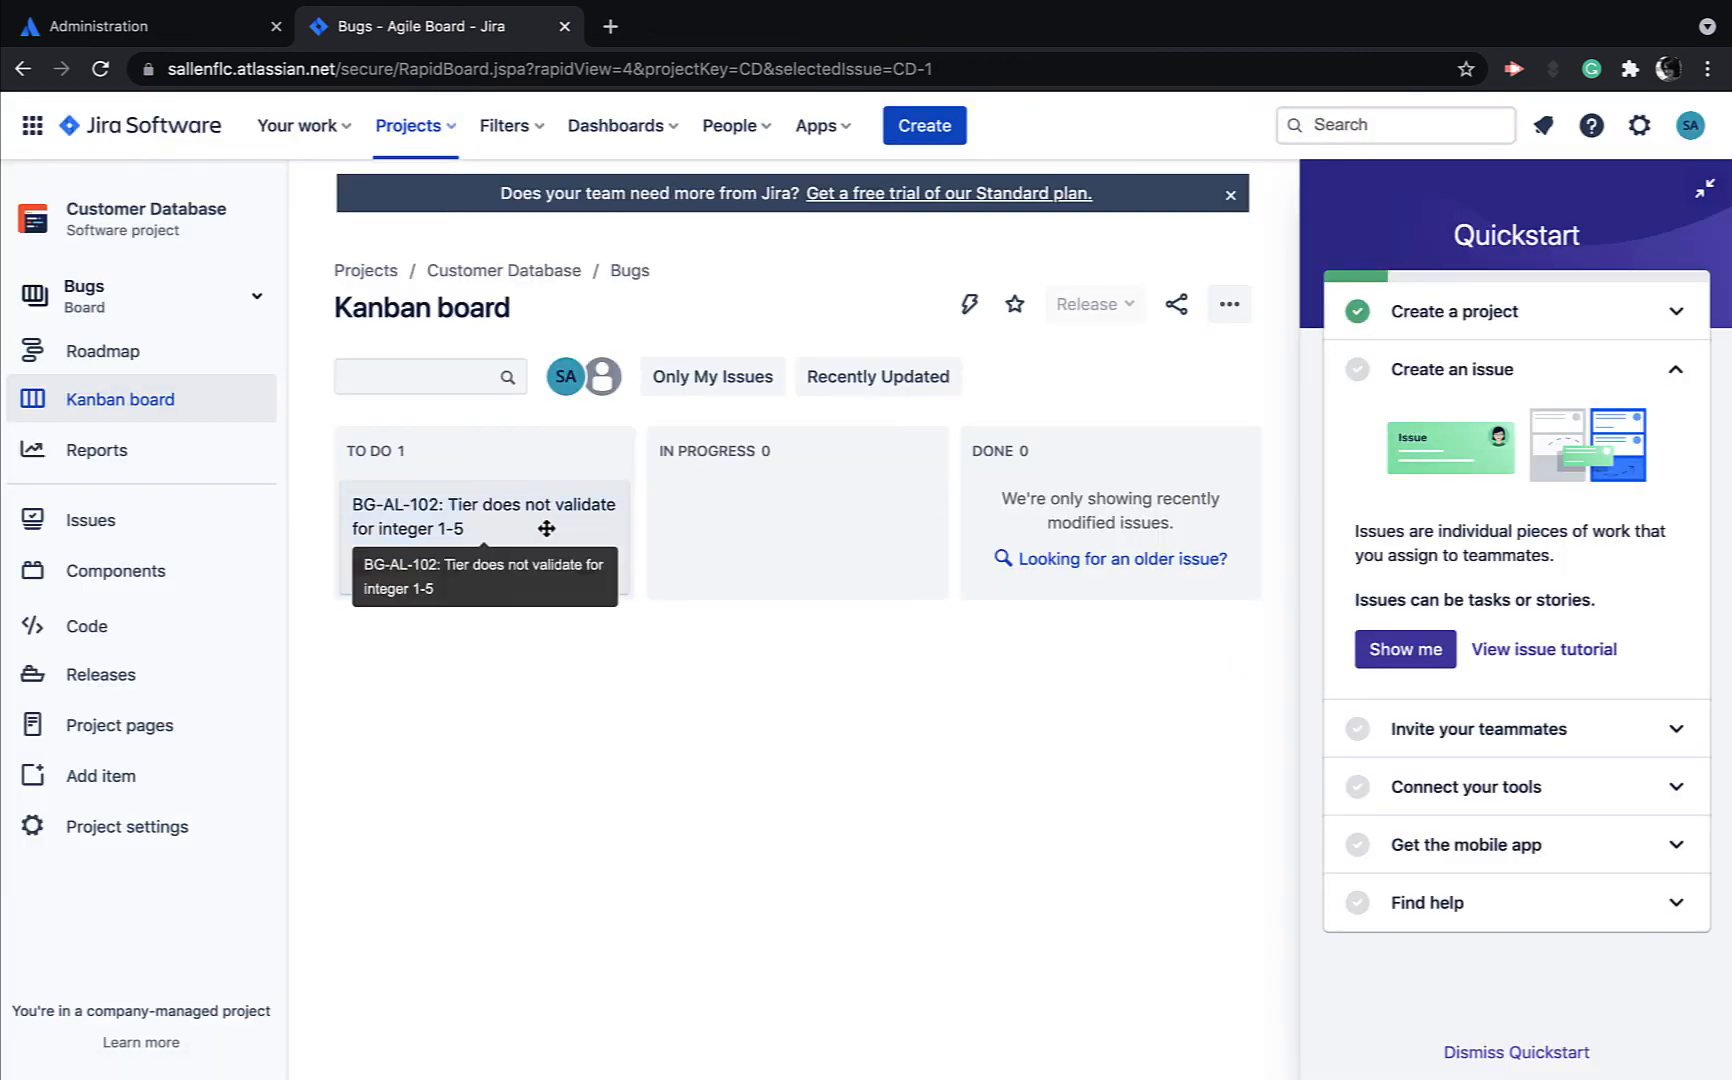
left_click_drag(546, 528, 860, 545)
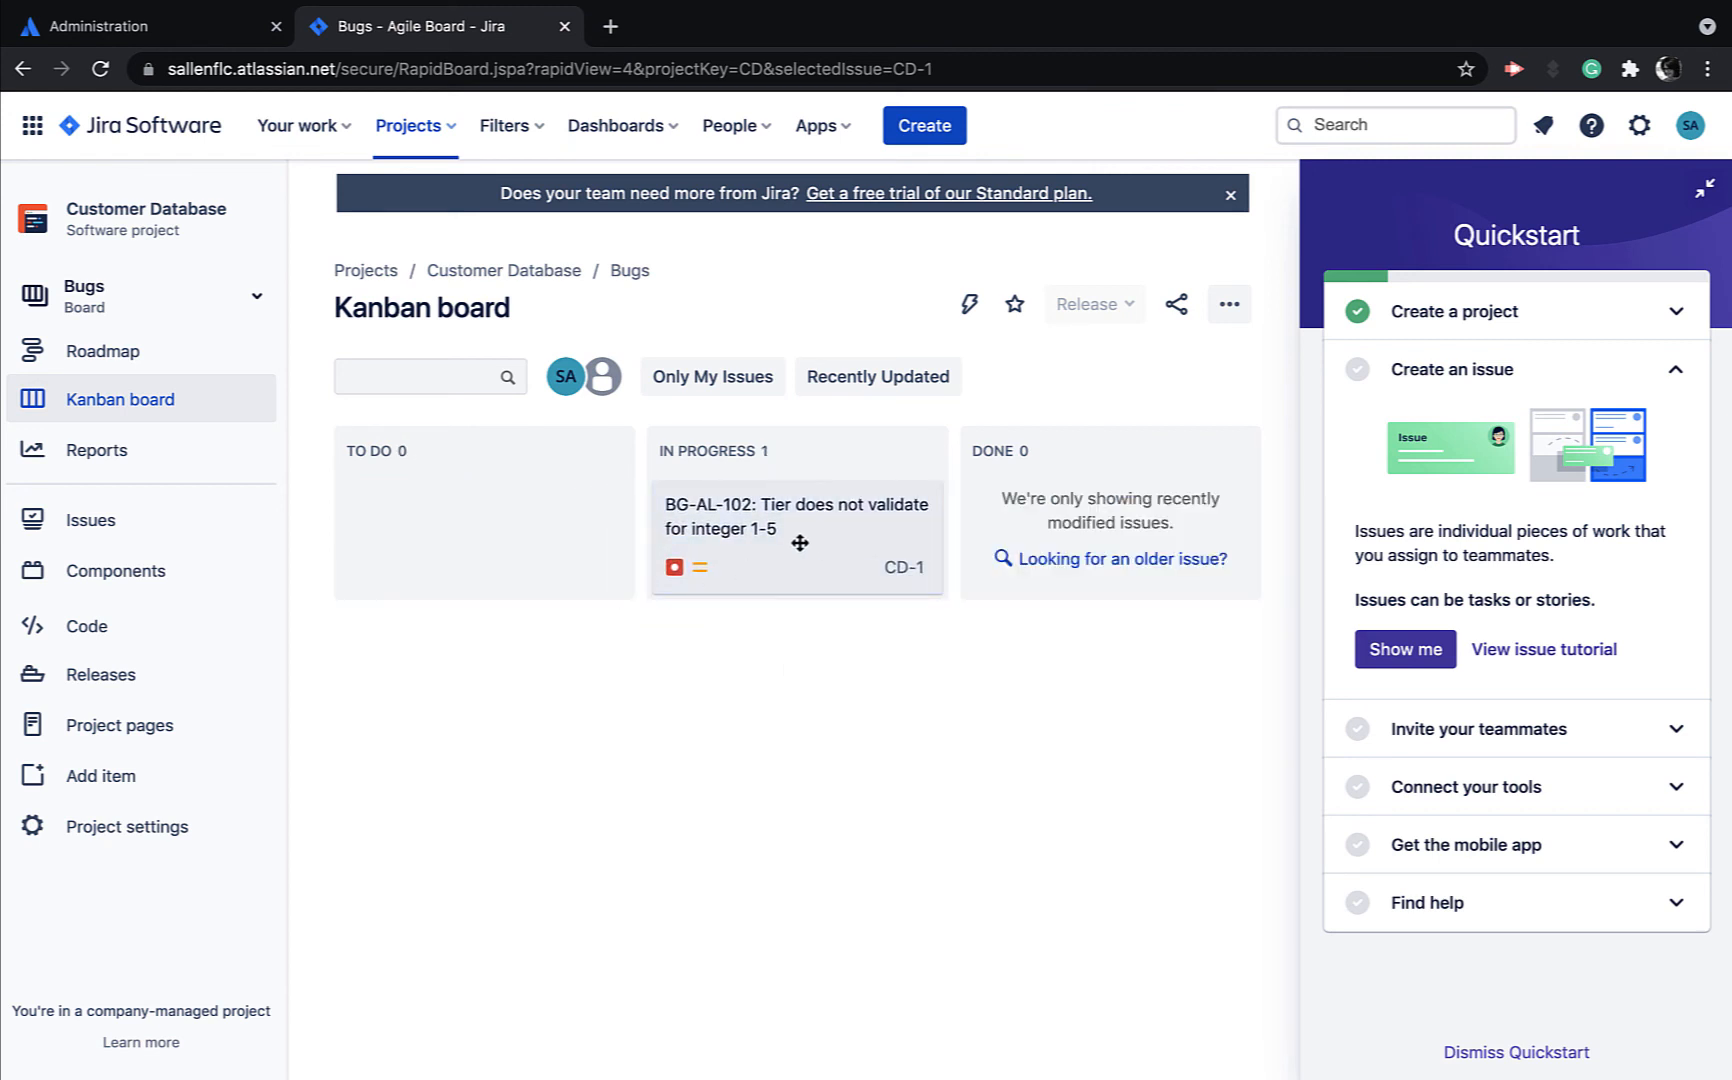
left_click_drag(797, 540, 1108, 540)
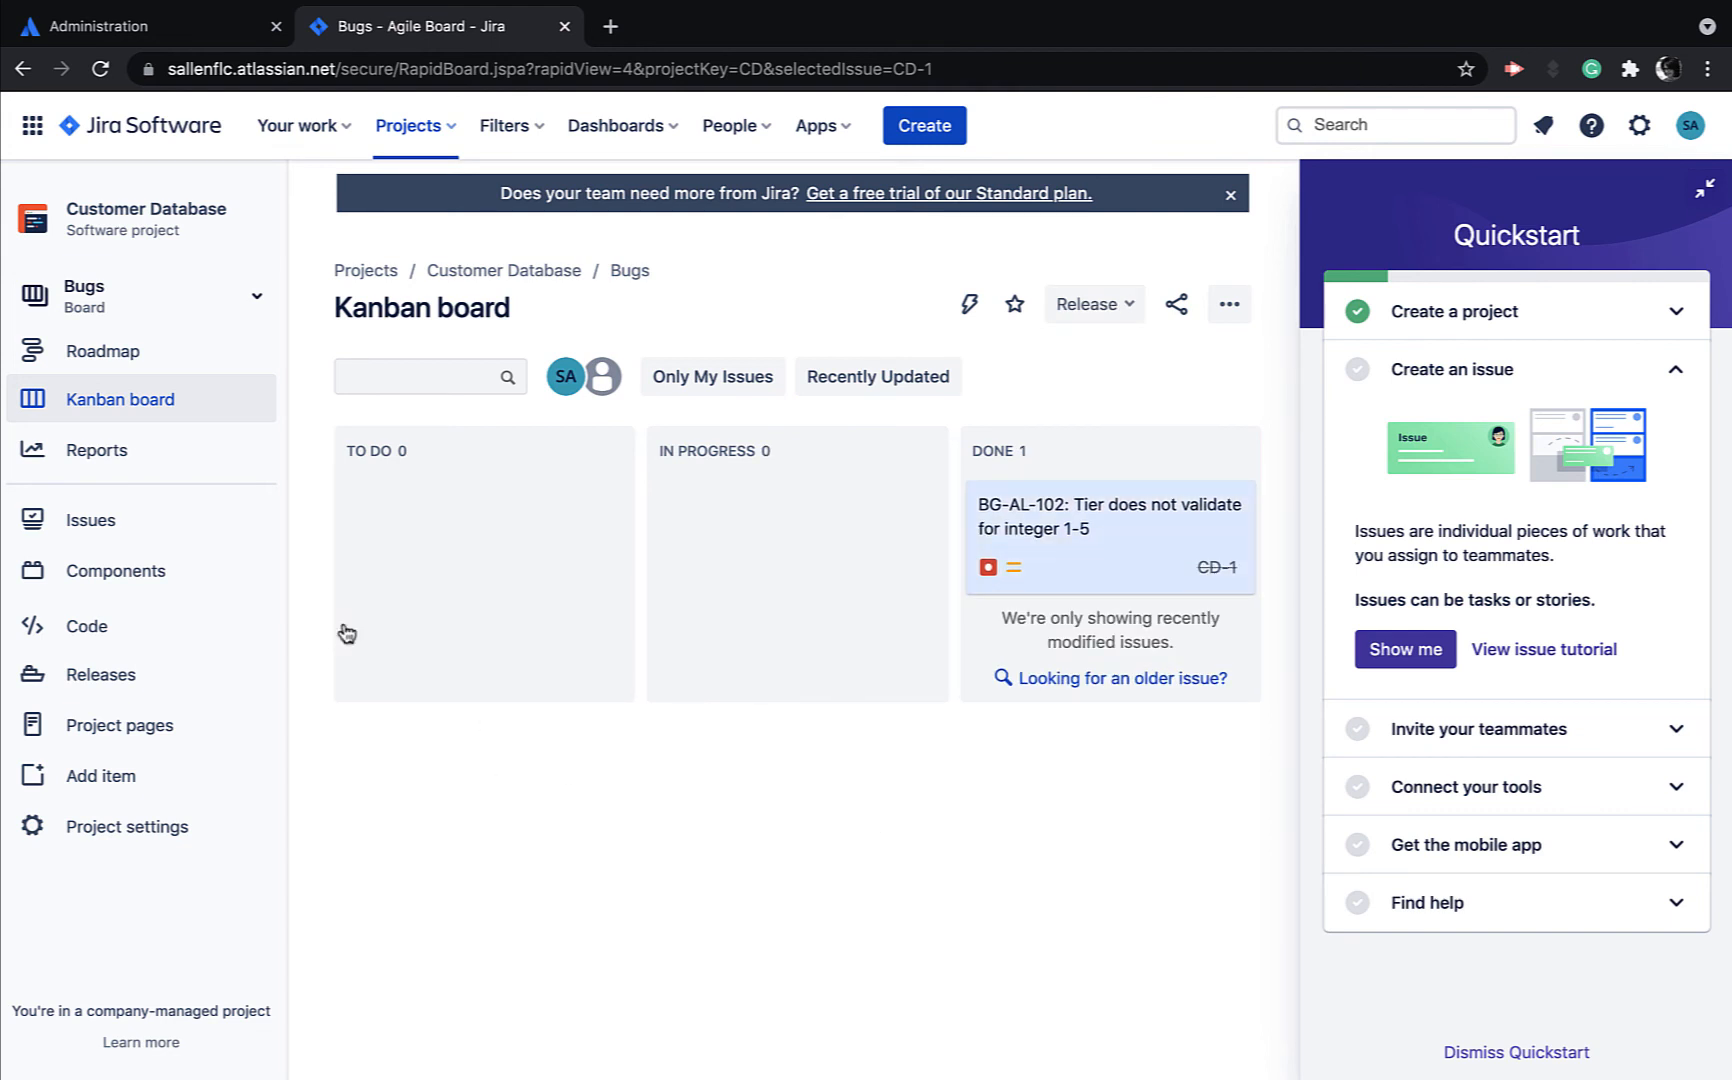
Open the Test Cases board and read through the TC-CD-101 Invalid Login issue, including its steps, test data and expected results.
left_click(254, 302)
left_click(110, 528)
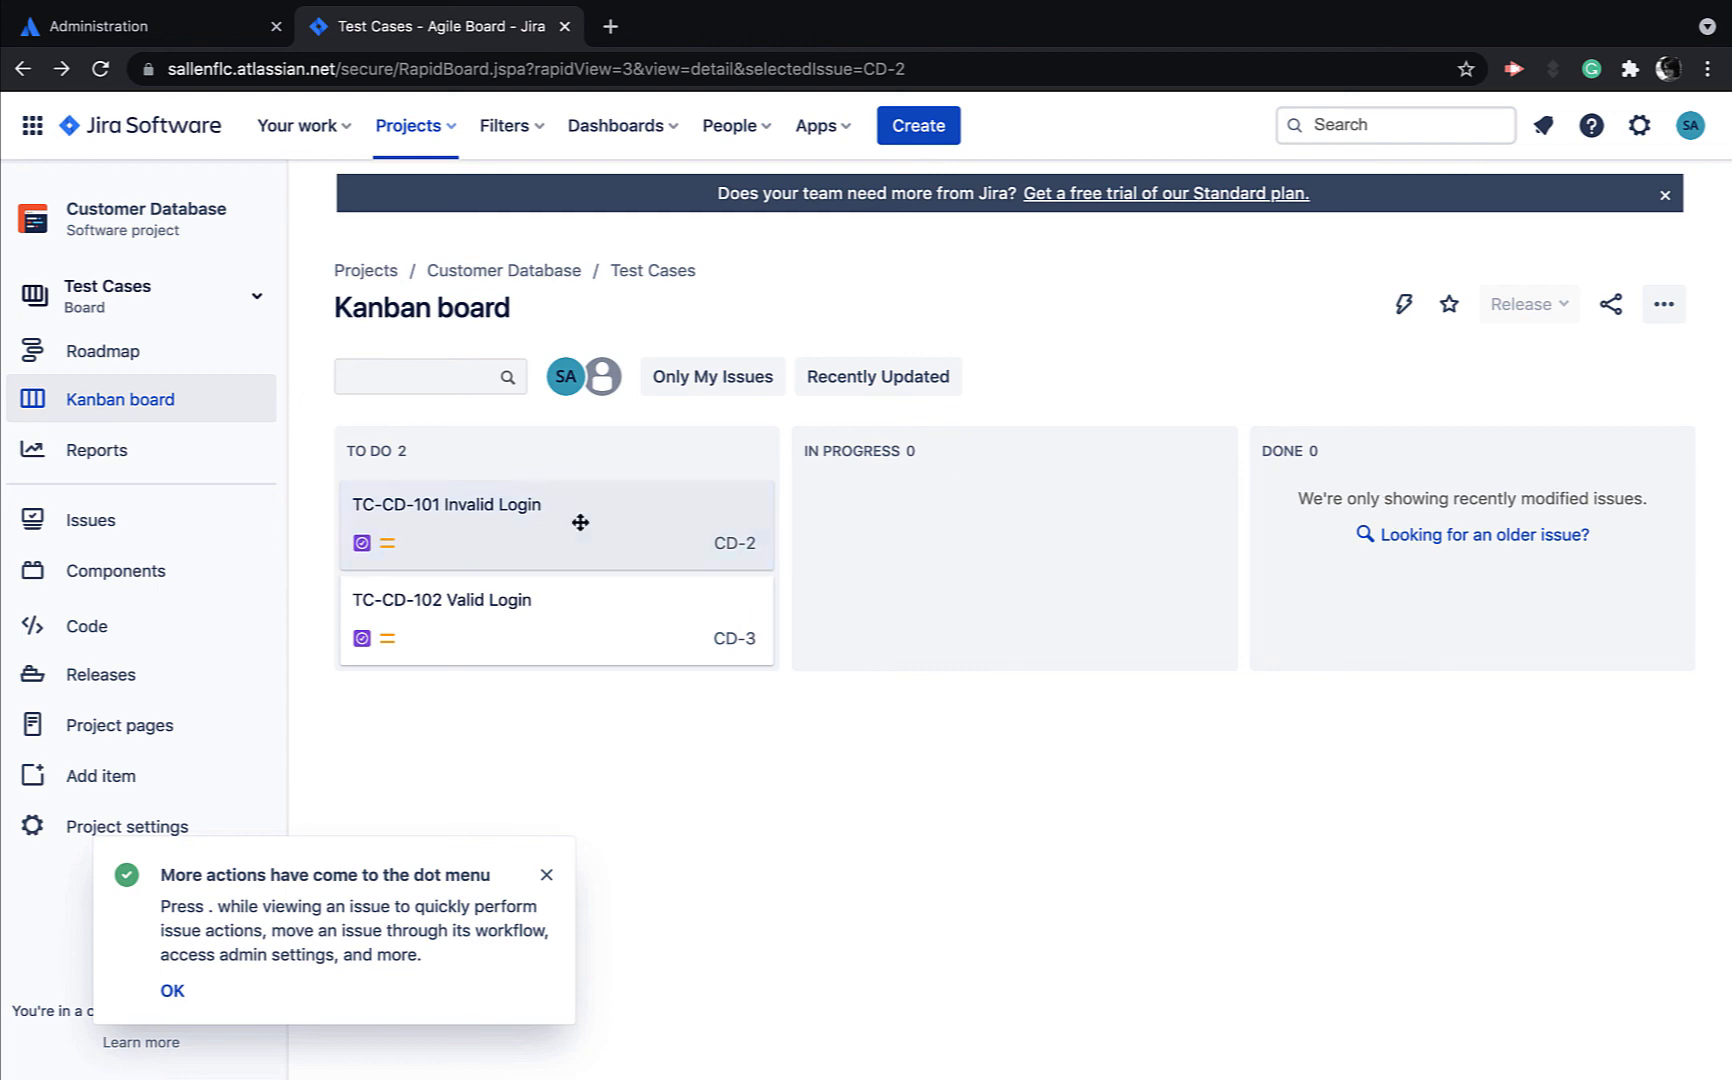
left_click(483, 517)
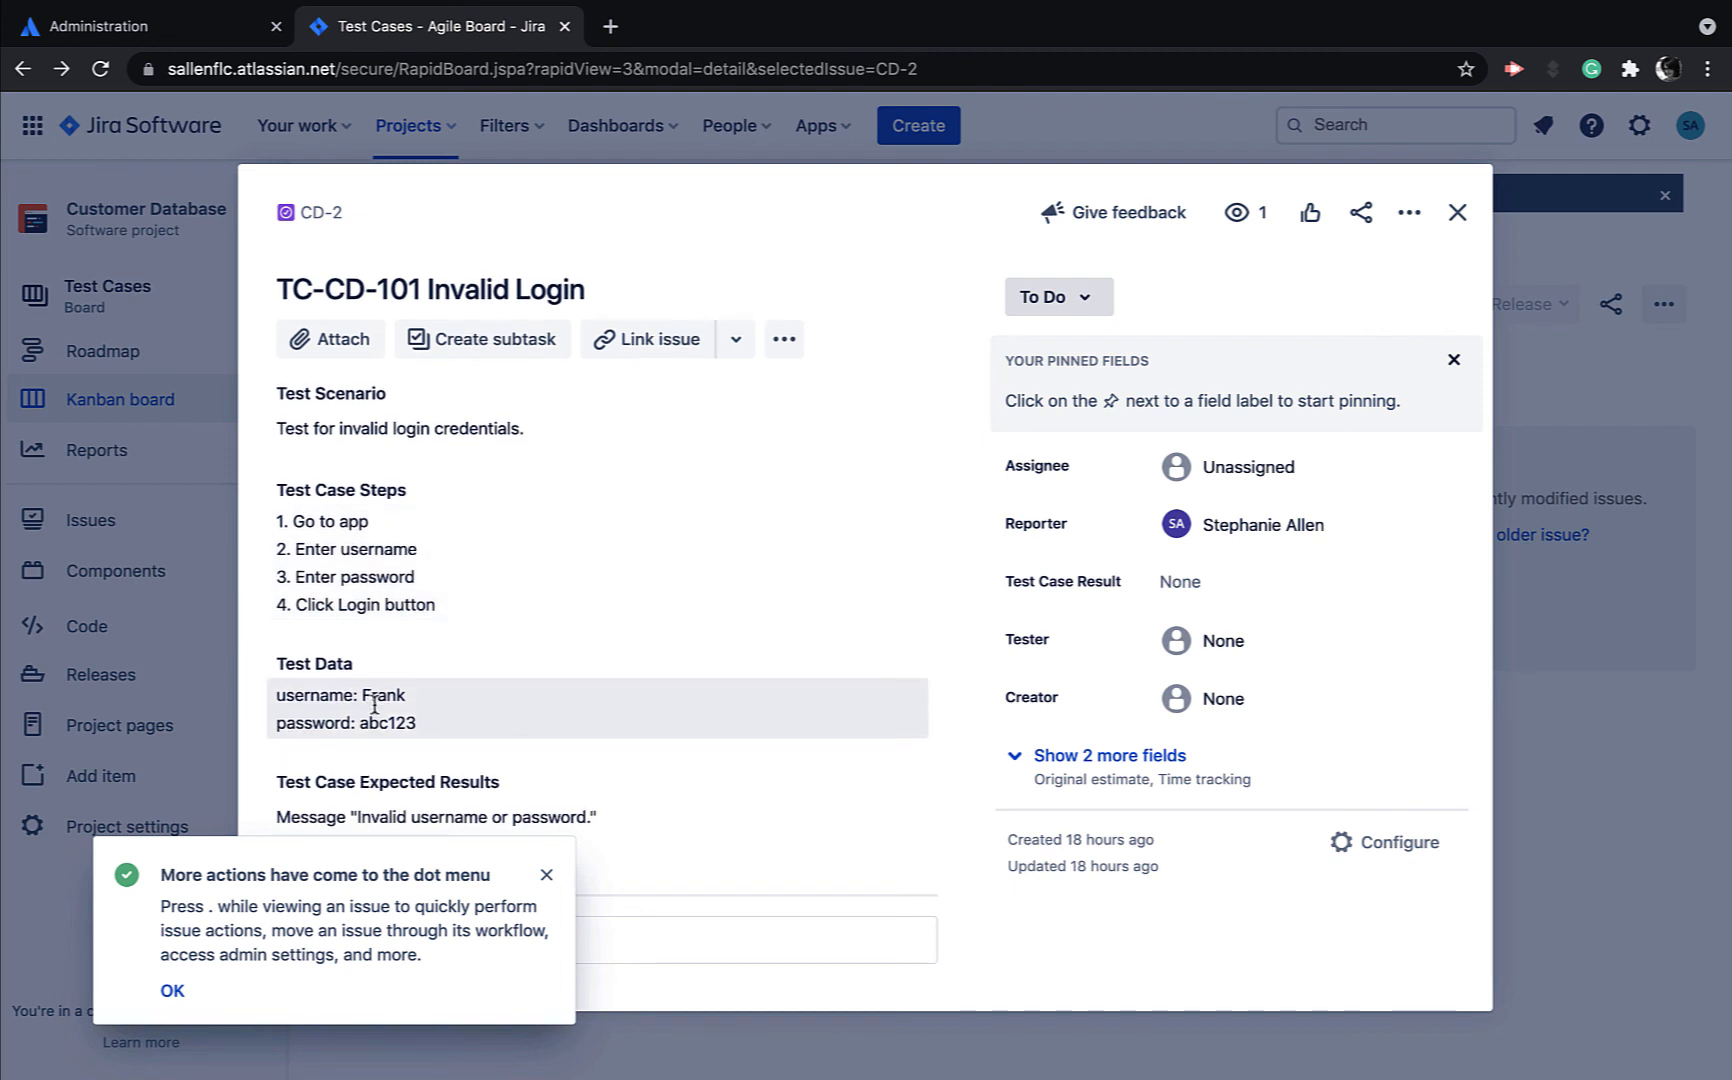
scroll(372, 703, "down", 2)
scroll(443, 680, "down", 1)
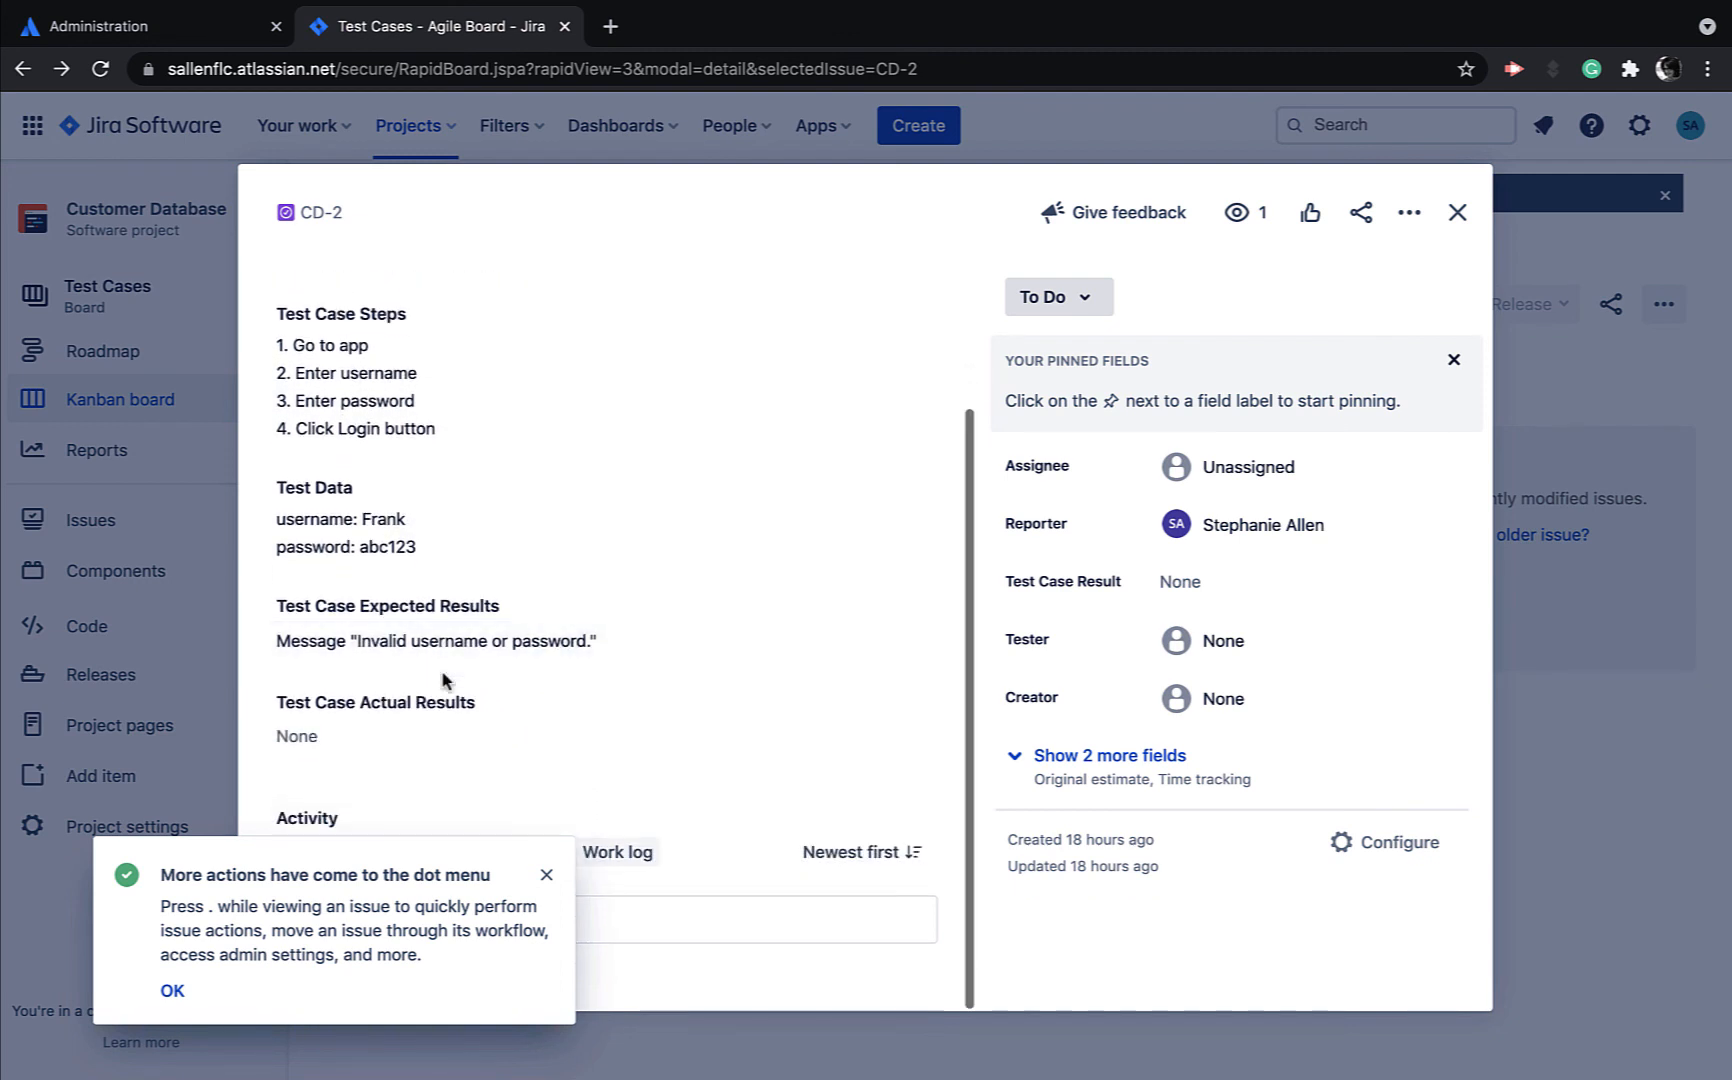
Examine the Test Case Actual Results field and the Test Case Result options of TC-CD-101, and close the issue without entering anything.
left_click(315, 735)
scroll(366, 733, "down", 1)
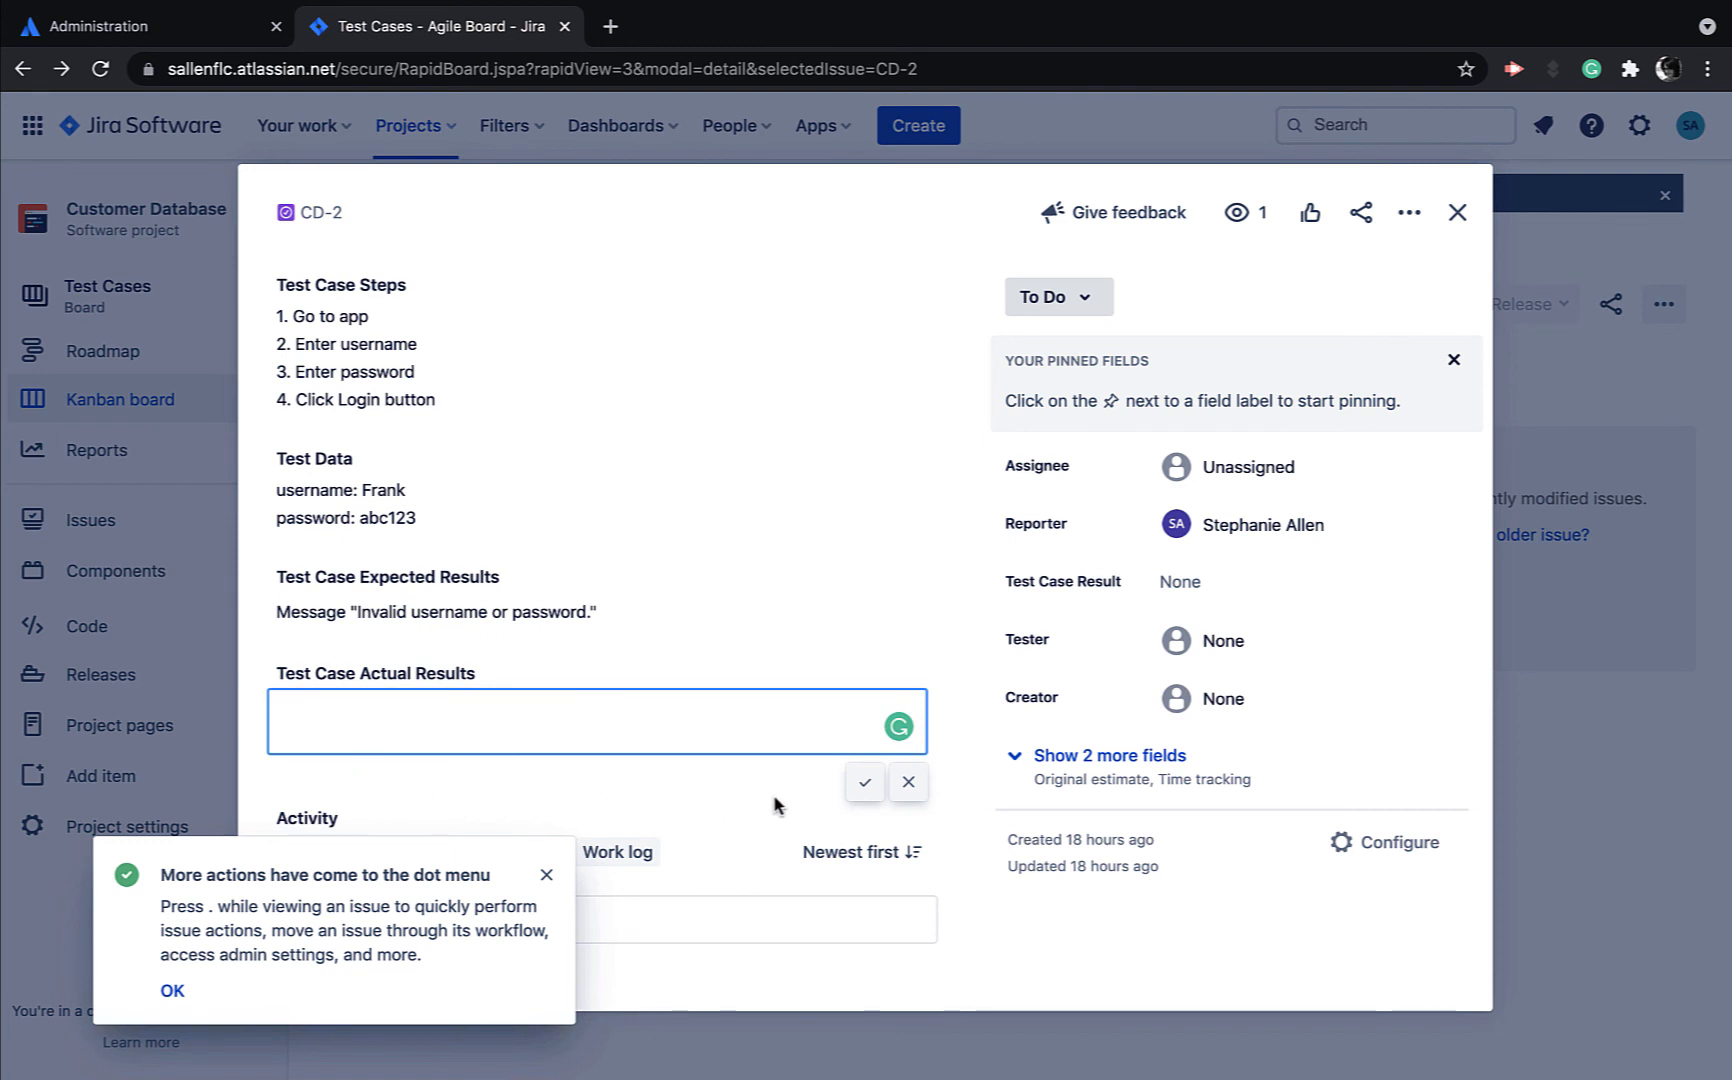
left_click(546, 875)
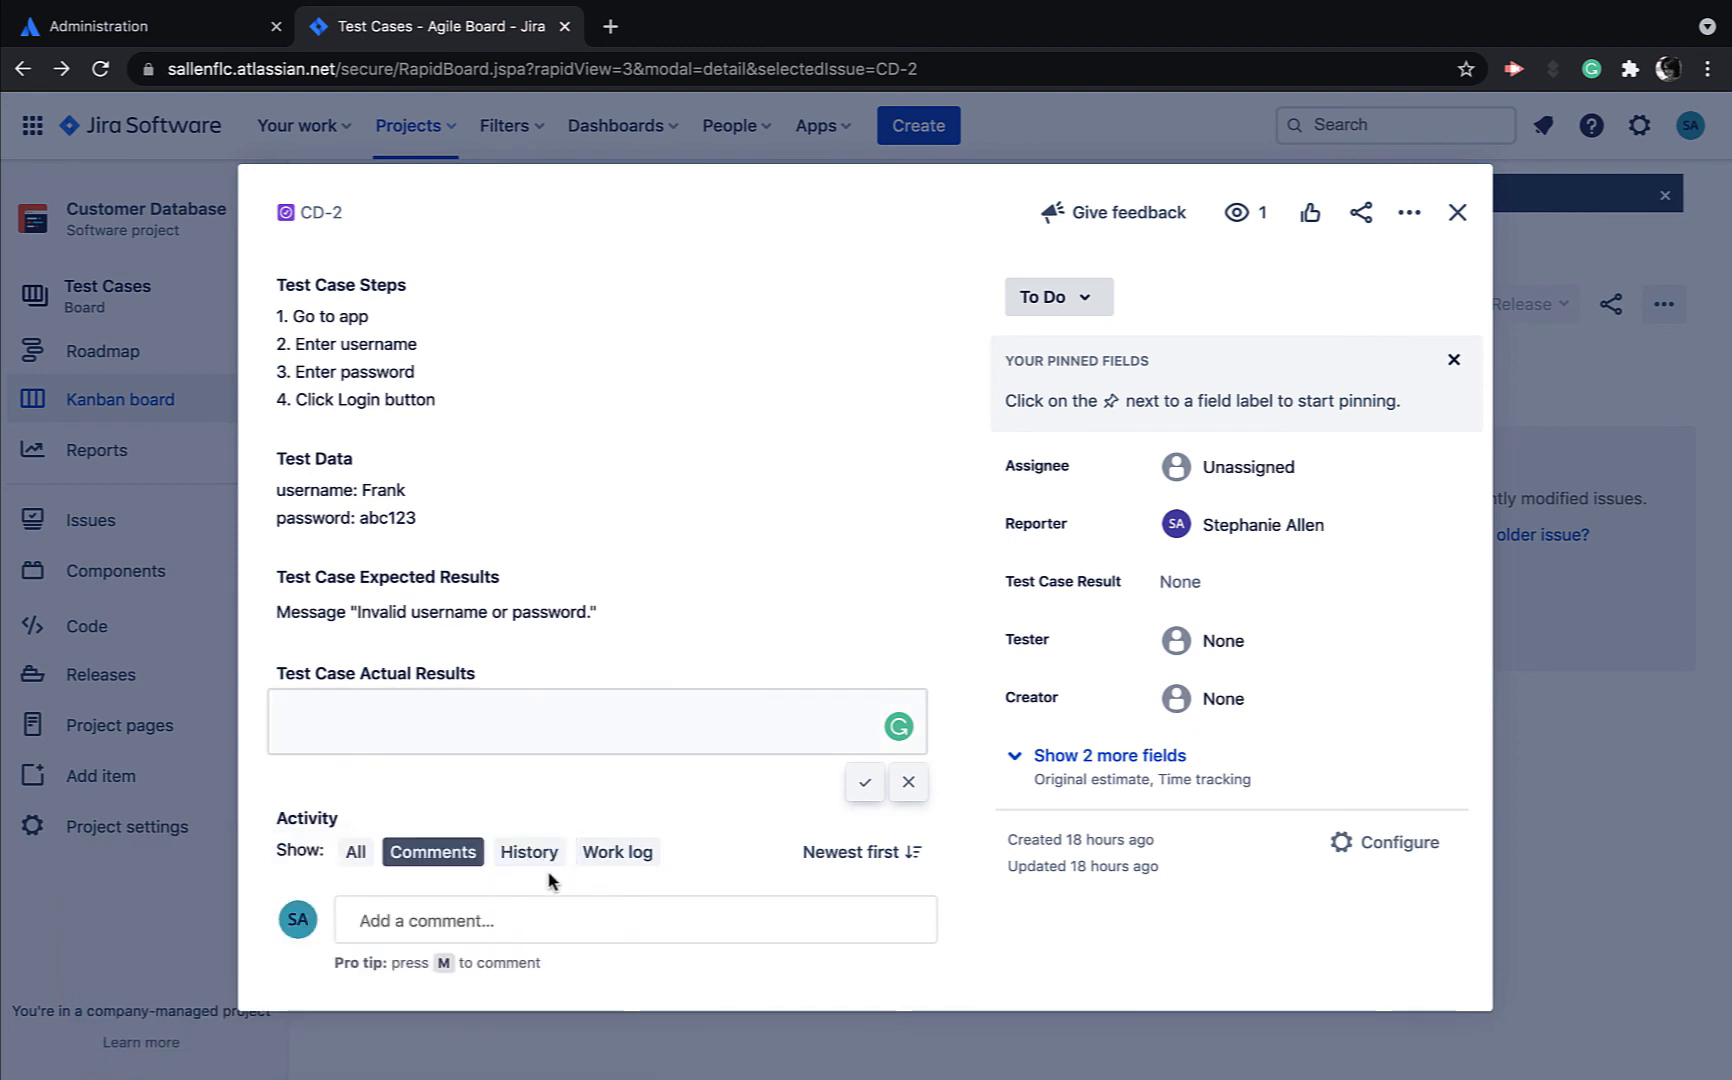
scroll(700, 680, "up", 3)
left_click(1172, 581)
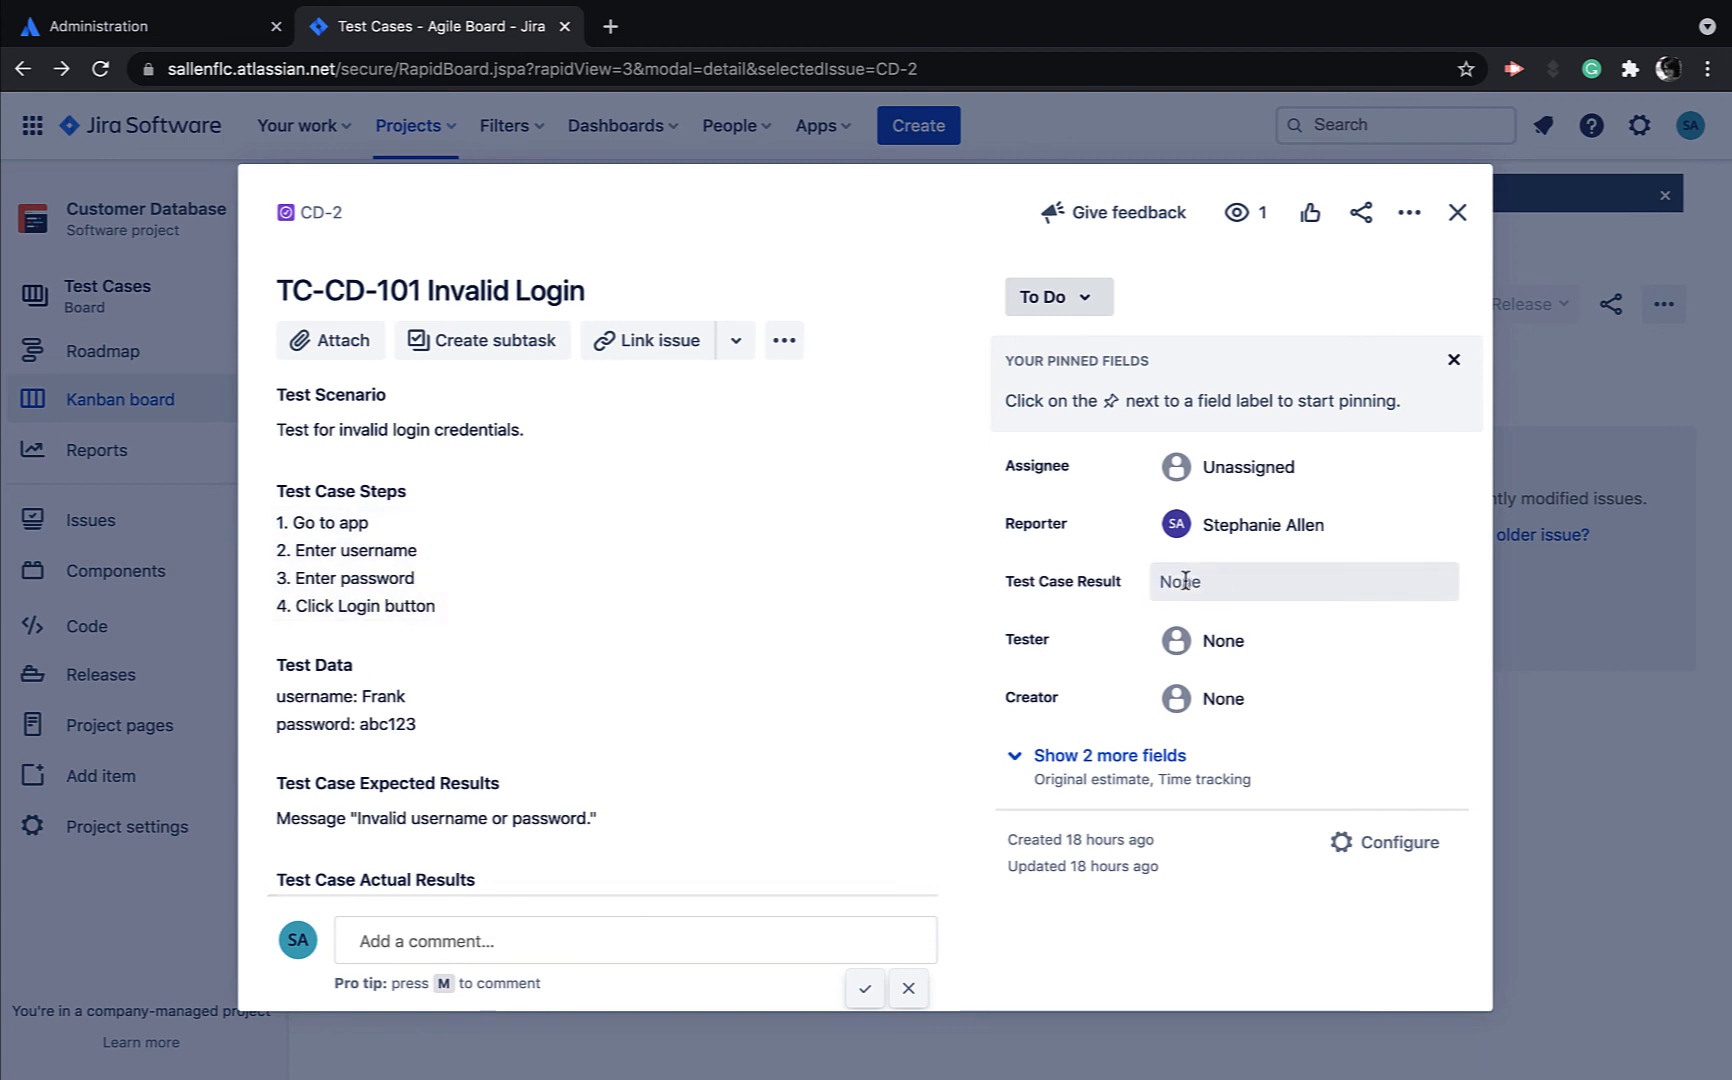
left_click(1437, 588)
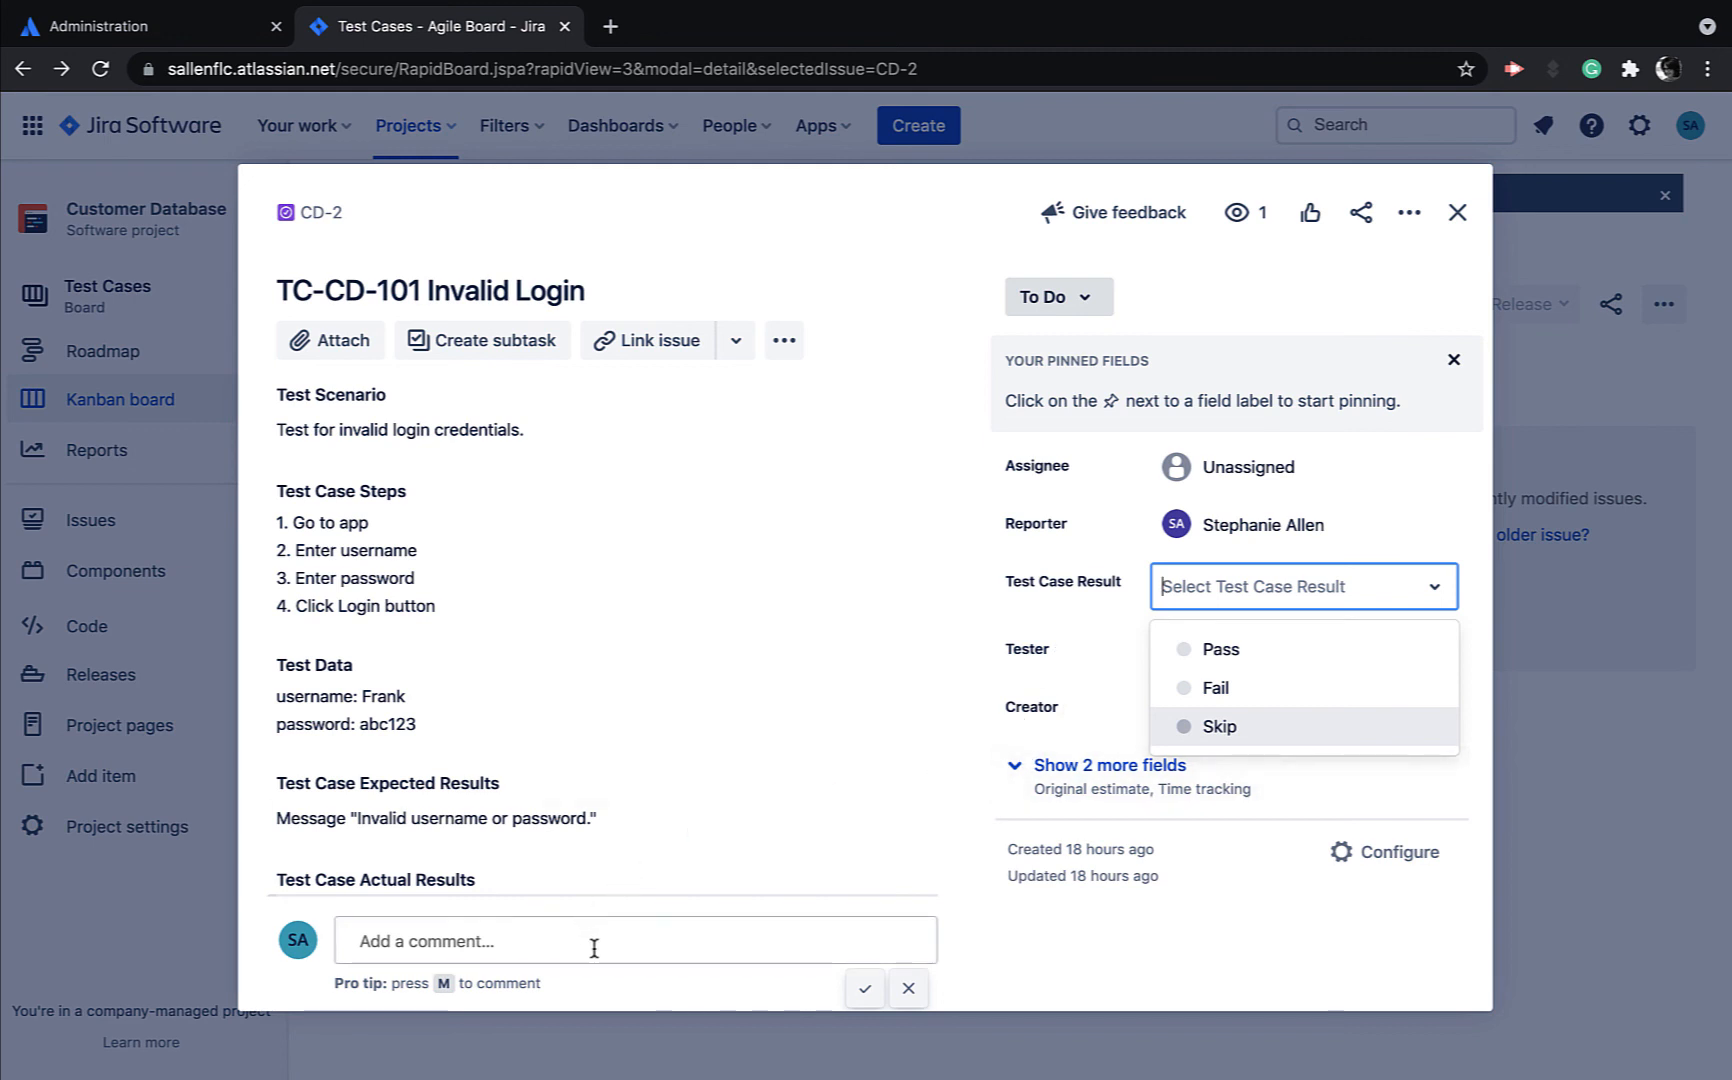
left_click(1457, 213)
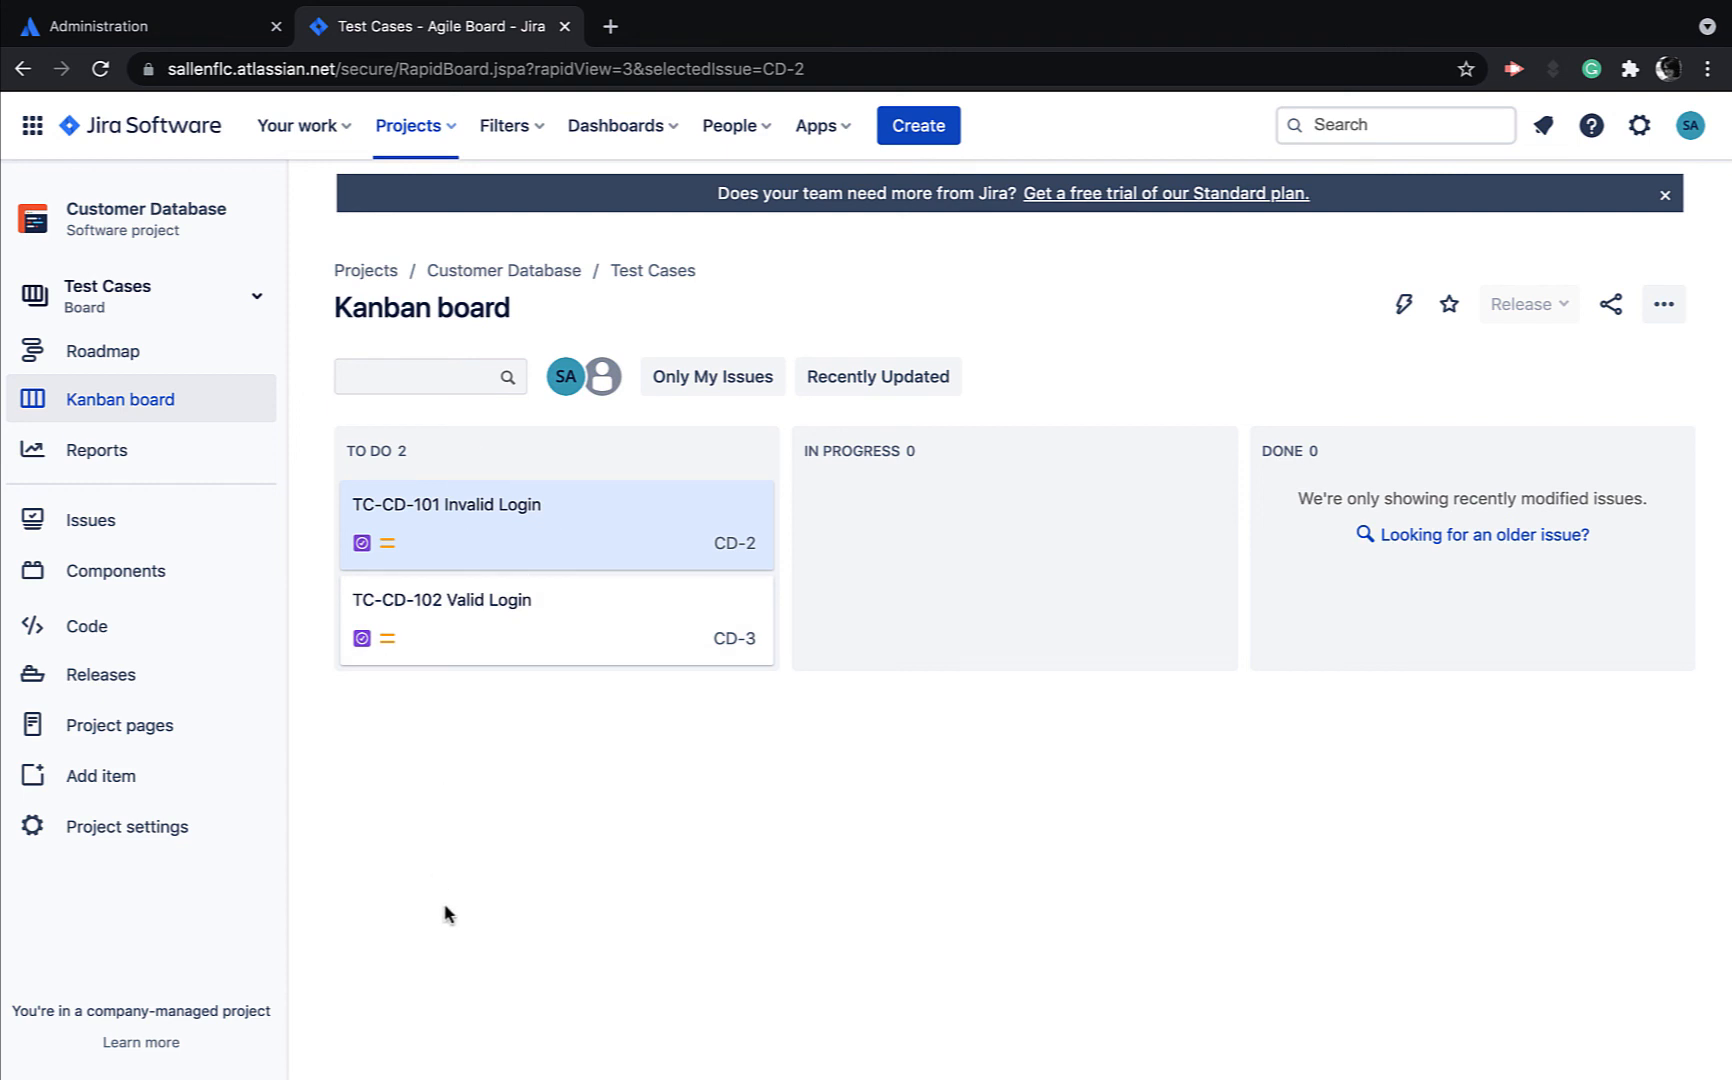
Switch from the Test Cases board back to the Bugs board.
left_click(258, 298)
left_click(90, 476)
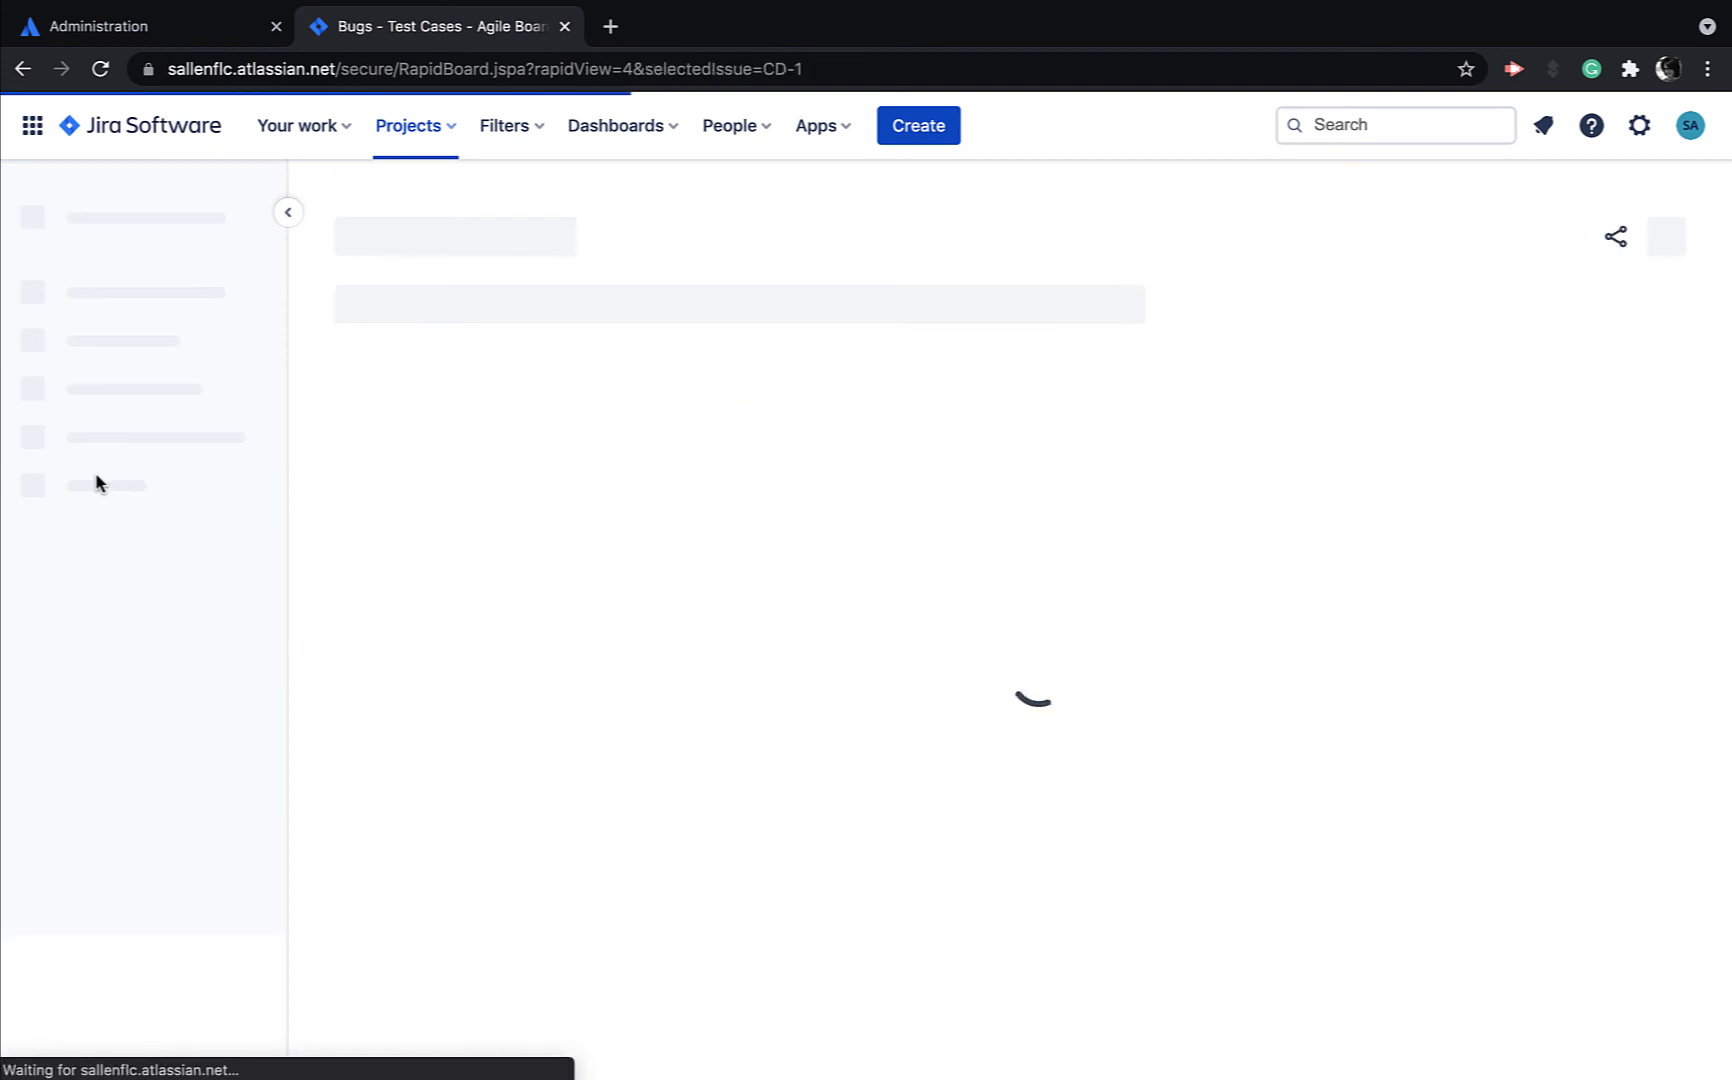